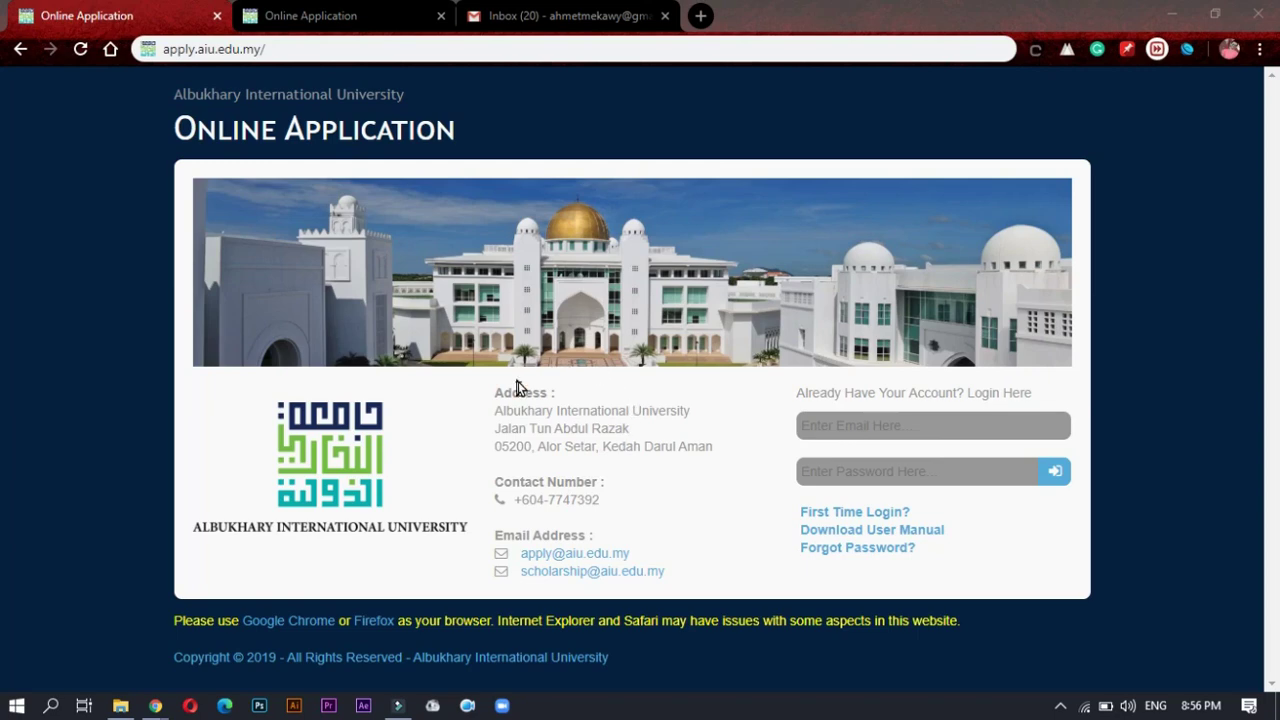
Step: Highlight the site address, contact e-mails, phone number and existing-account login prompt on the homepage
click(167, 48)
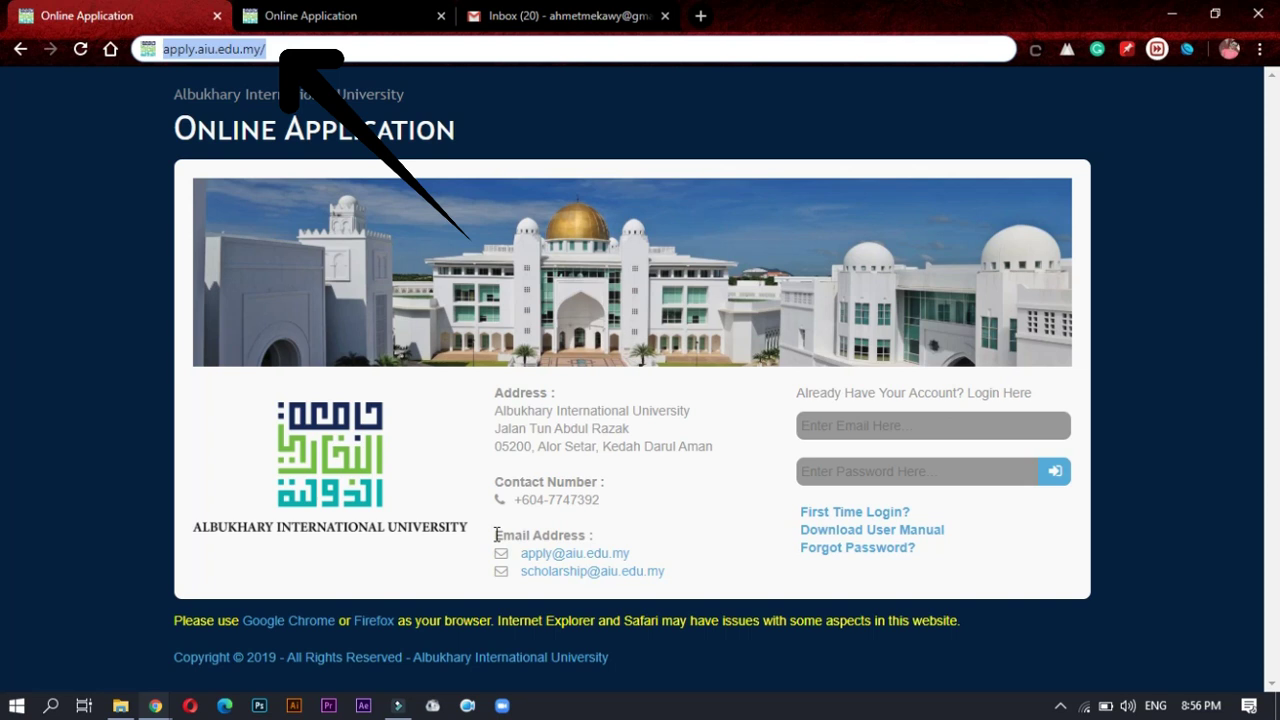
mouse_move(497, 535)
mouse_down()
mouse_move(551, 566)
mouse_move(671, 583)
mouse_up()
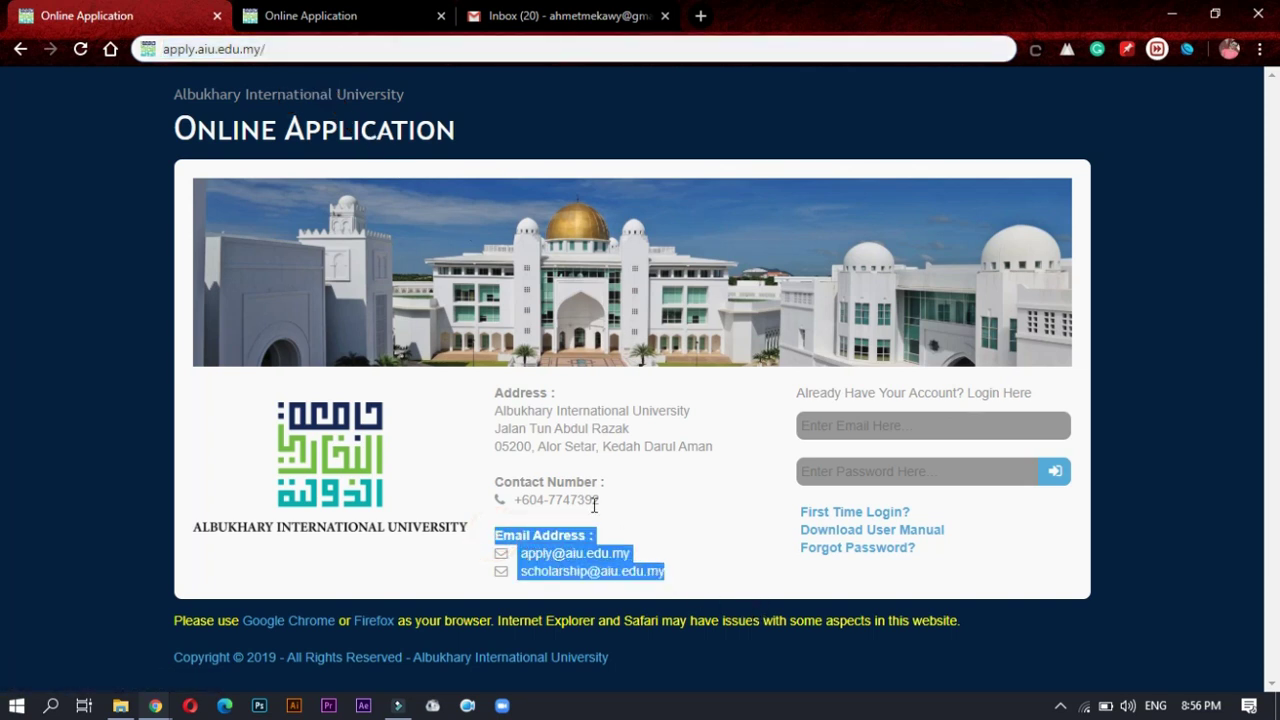
click(688, 554)
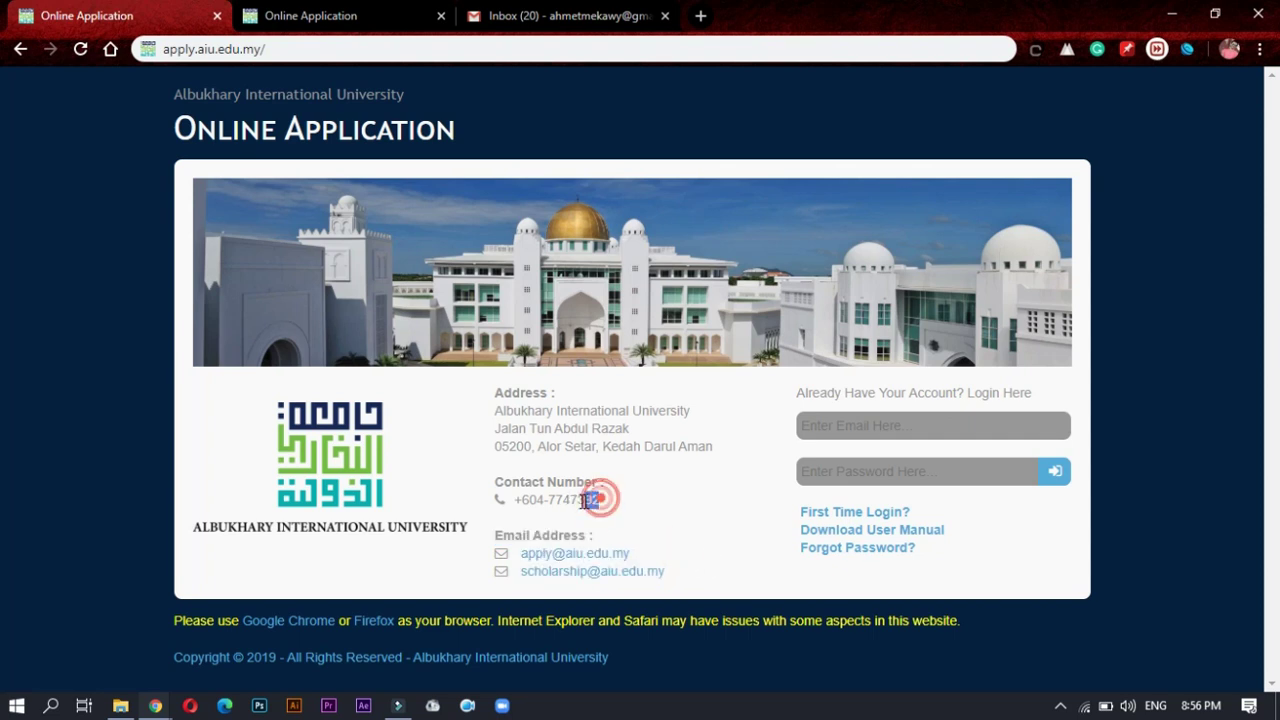
drag(585, 500, 512, 500)
click(720, 519)
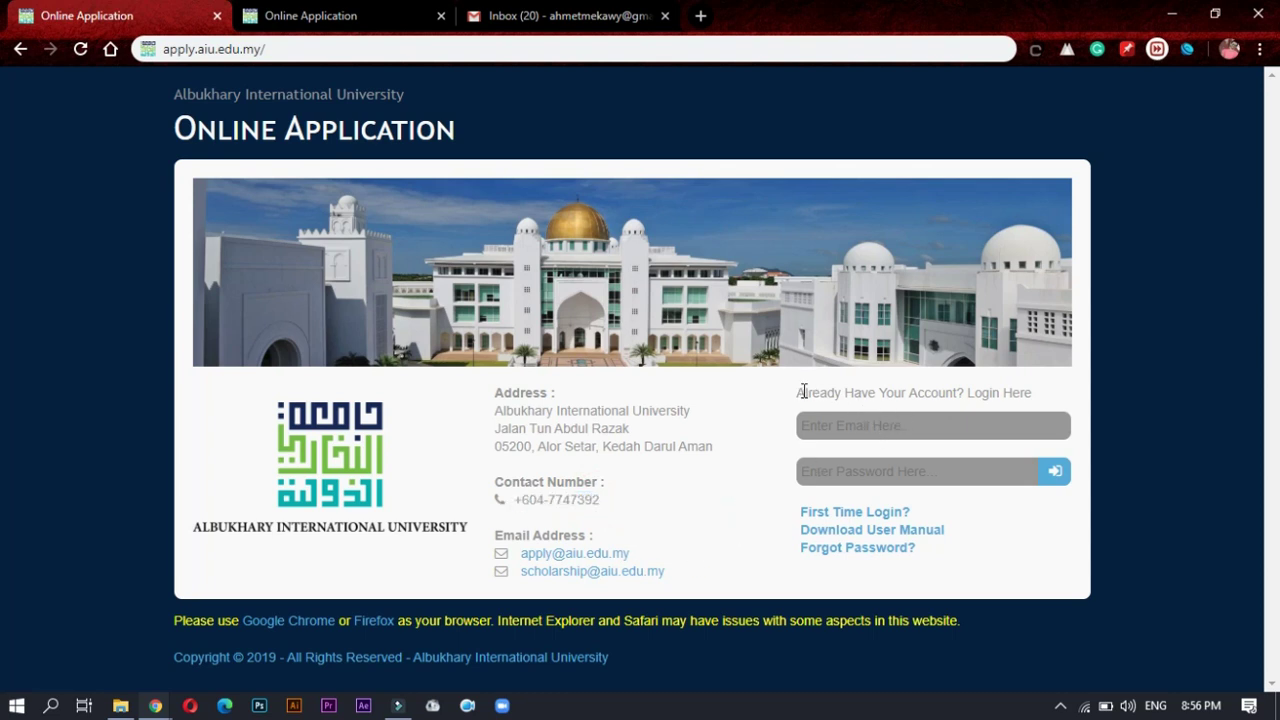
drag(809, 391, 1038, 392)
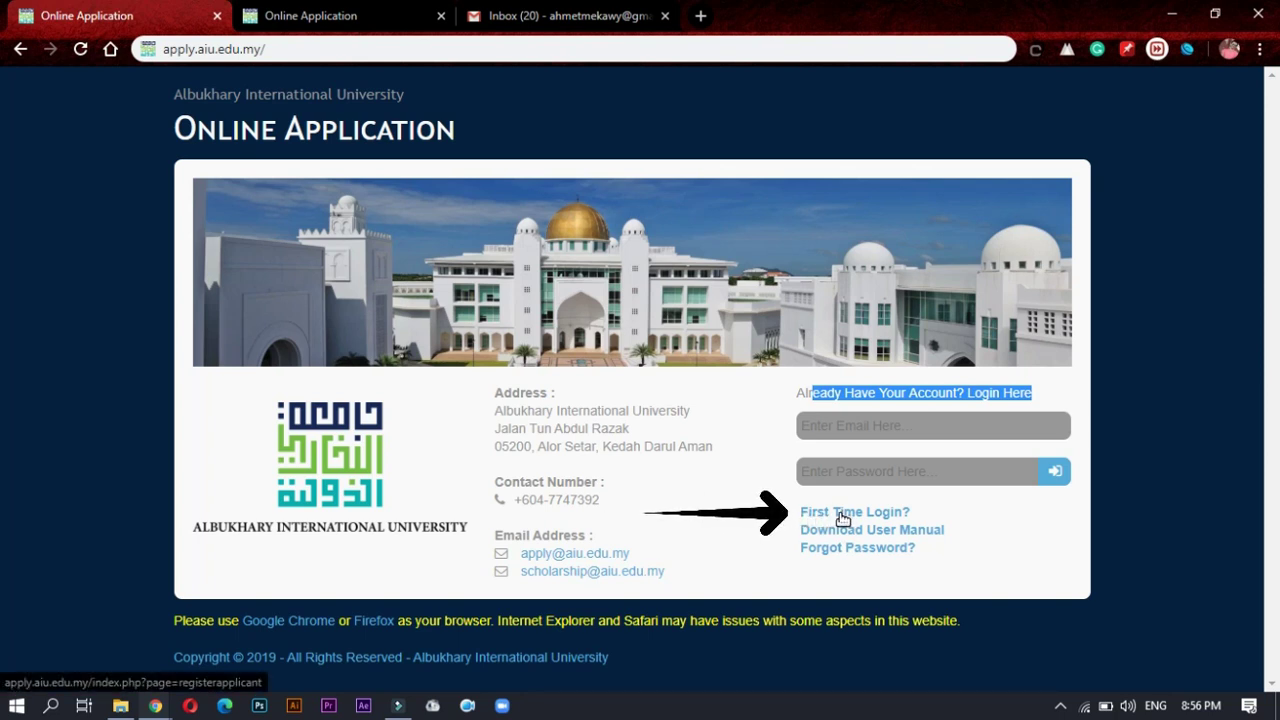
Step: Open the First Time Login registration form and enter the applicant's first and last name
click(843, 515)
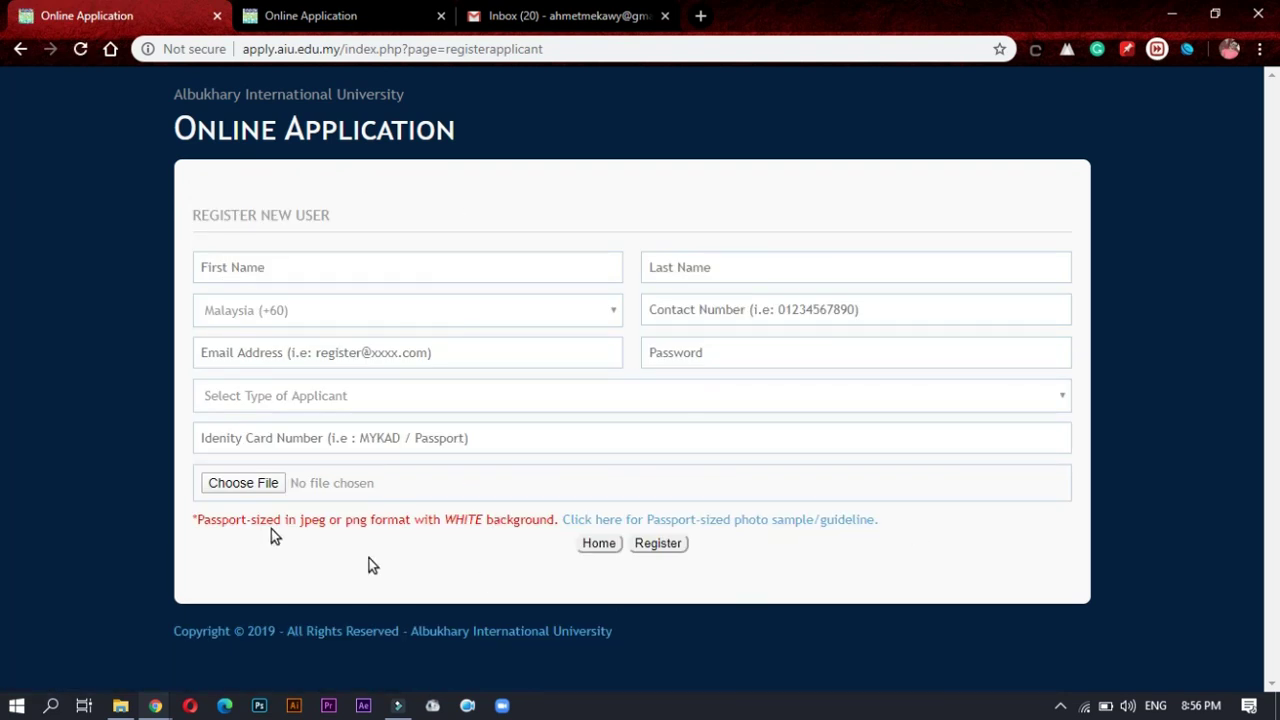
click(347, 268)
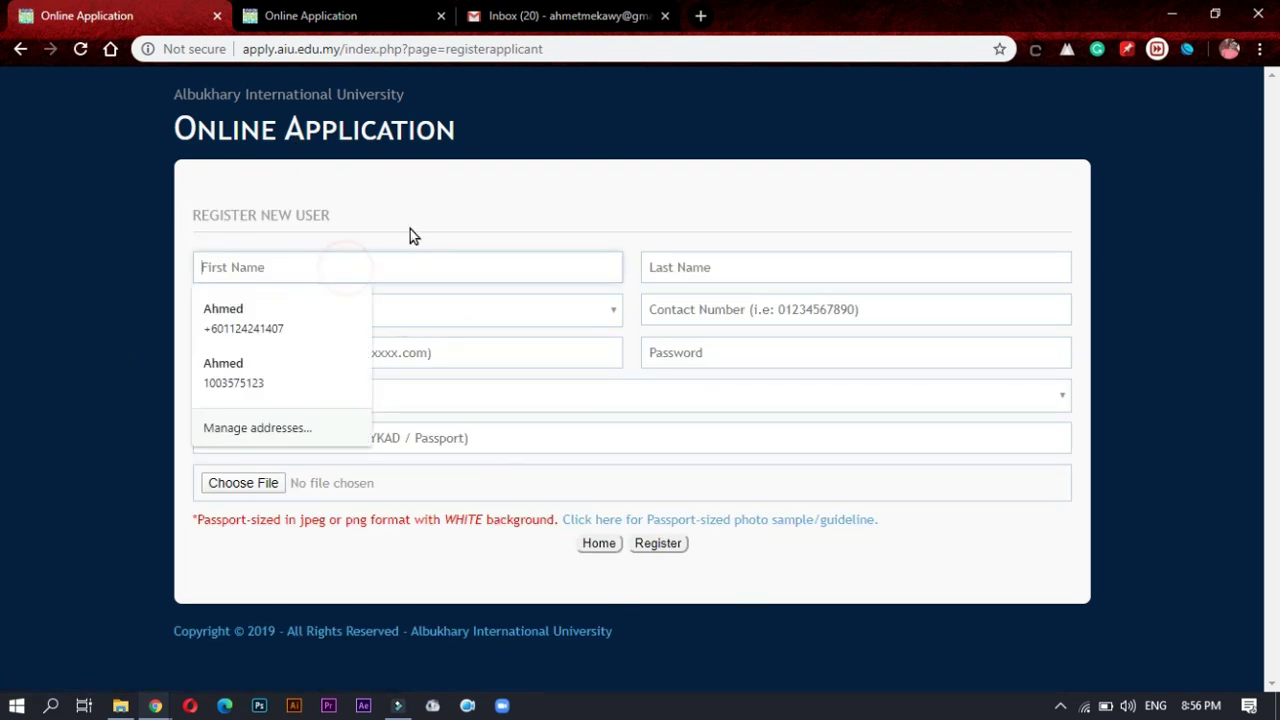
click(686, 266)
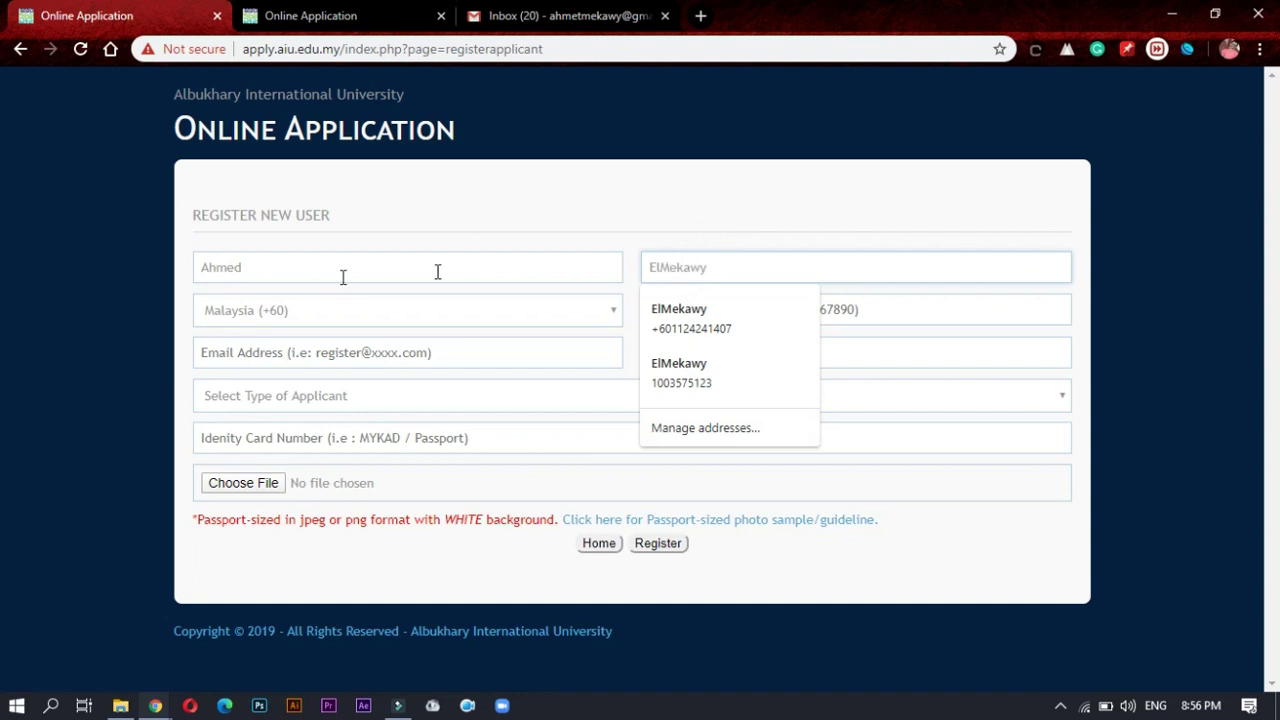
Step: Choose the Egypt (+20) country code and enter the applicant's contact number
click(294, 310)
key(e)
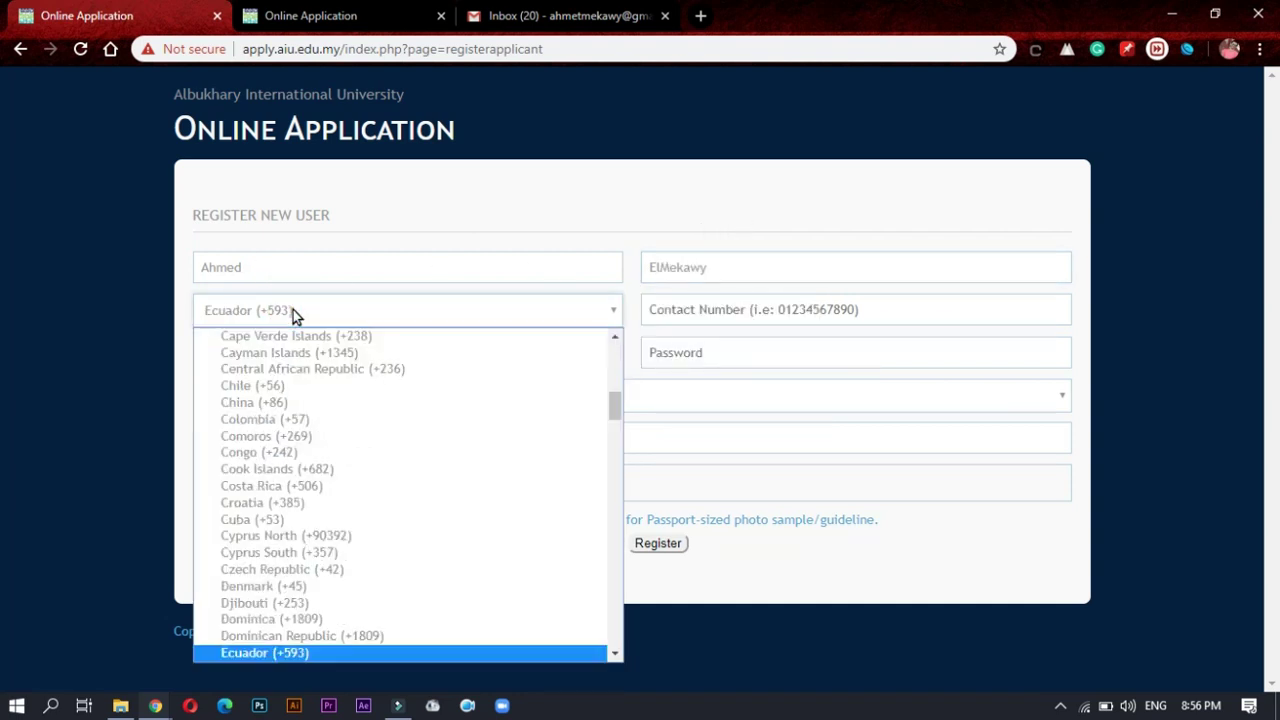
key(e)
key(e)
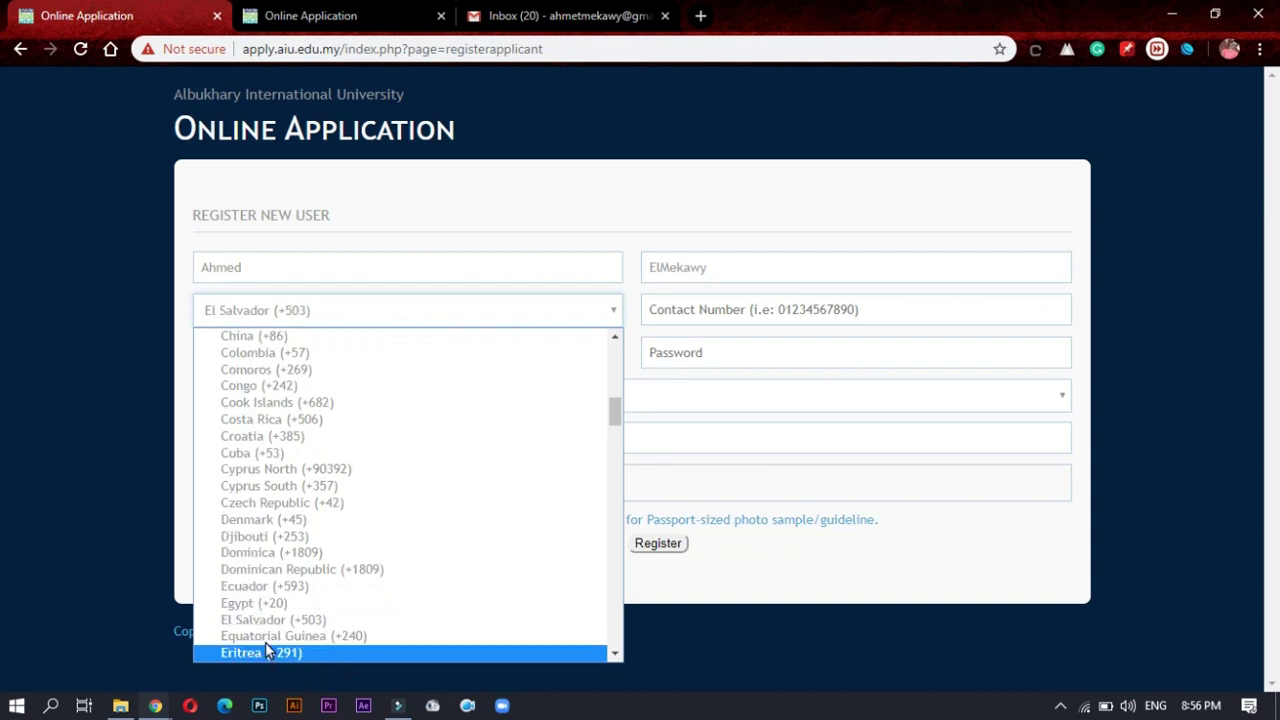
click(264, 604)
click(748, 358)
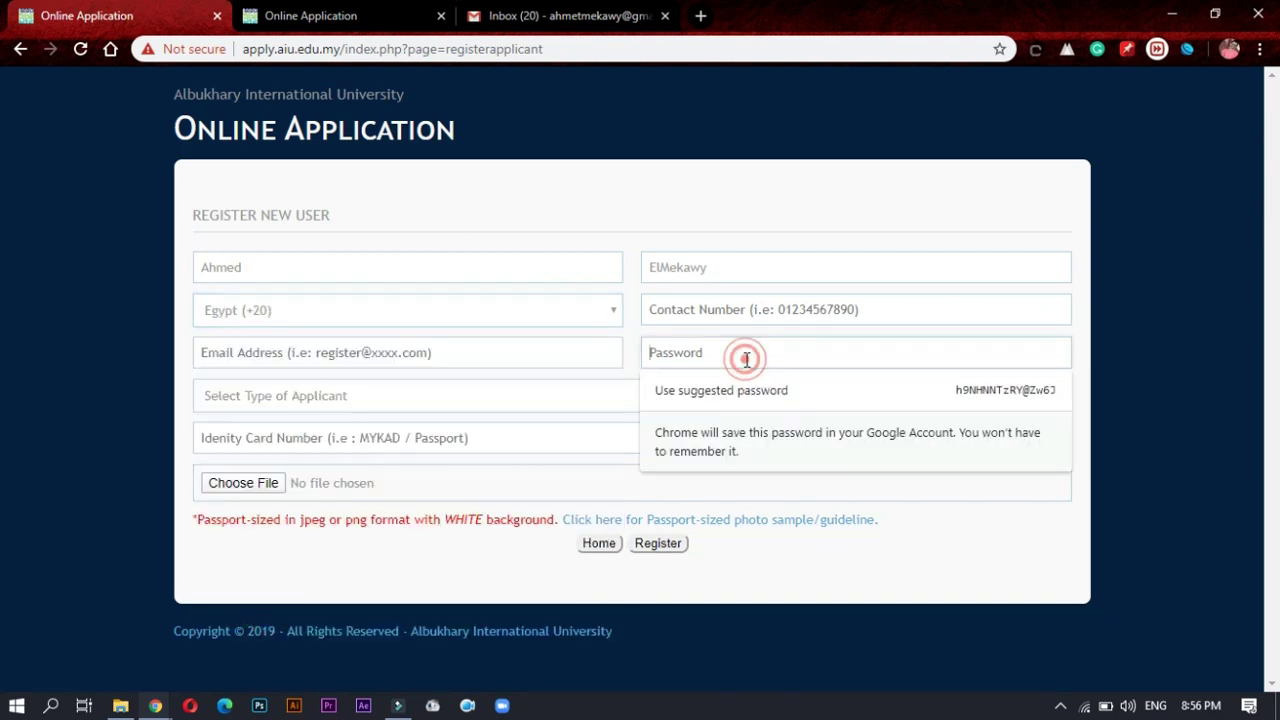
click(740, 312)
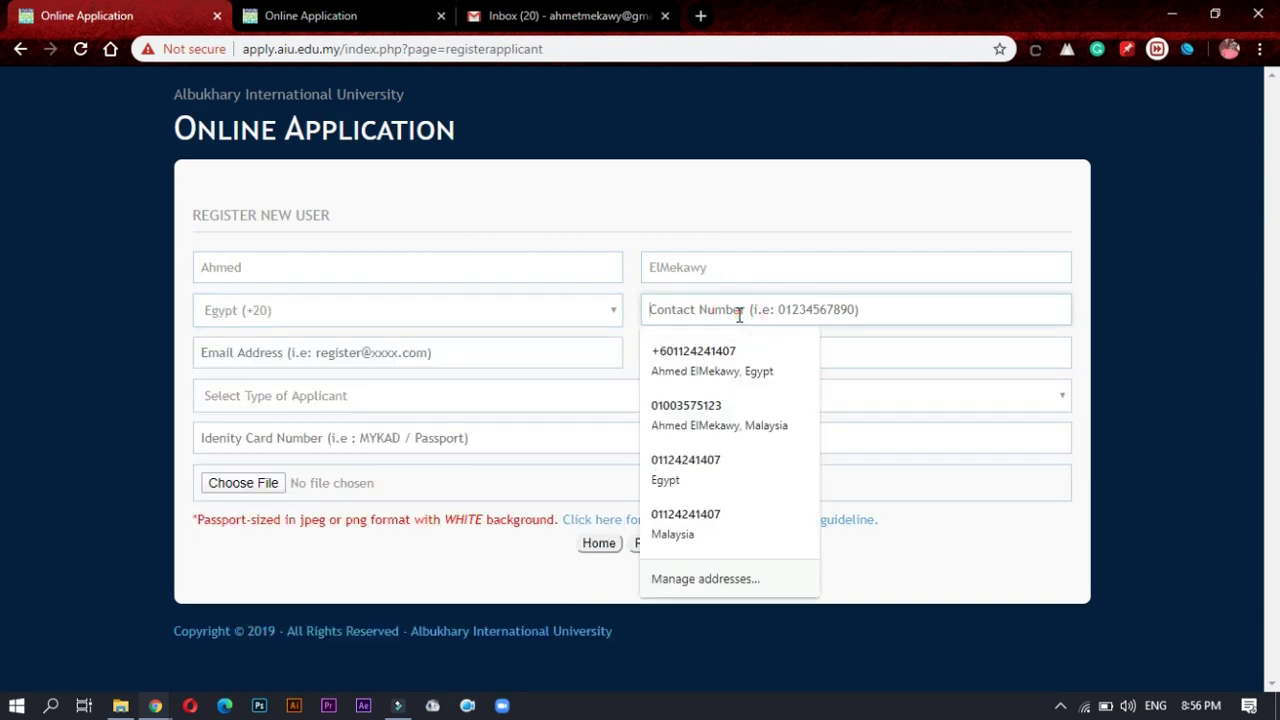
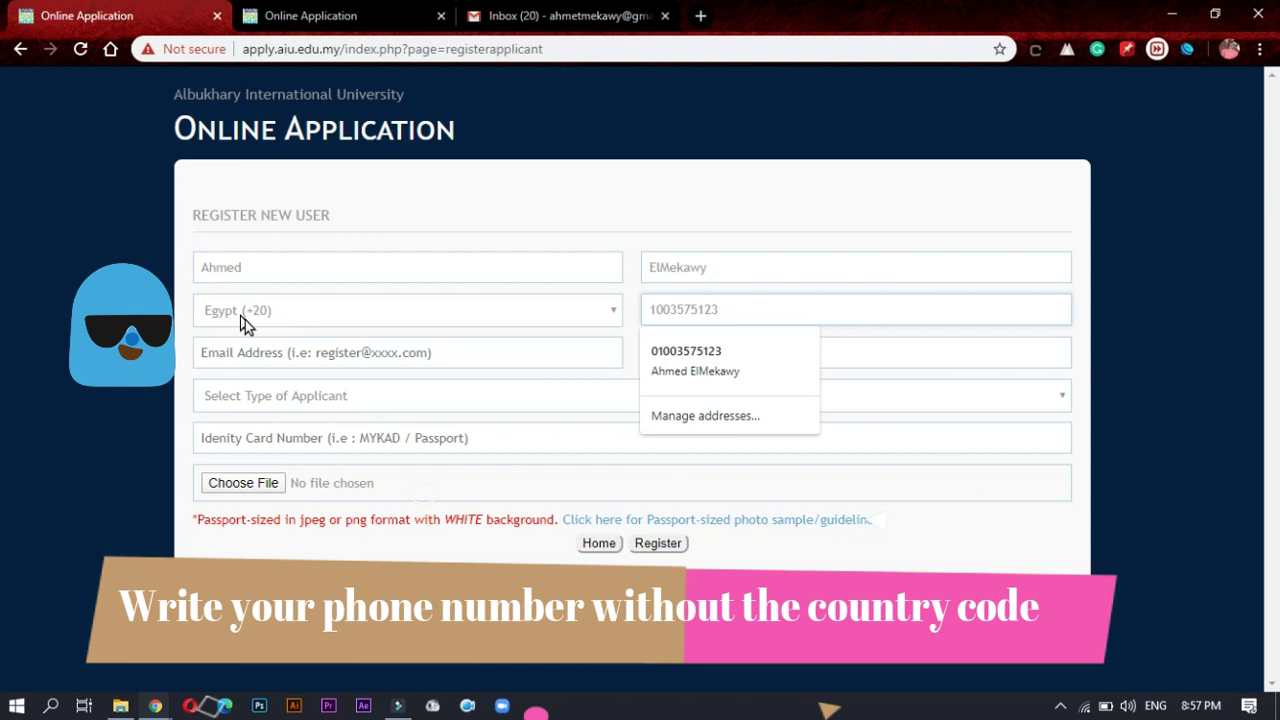
double_click(686, 309)
click(721, 355)
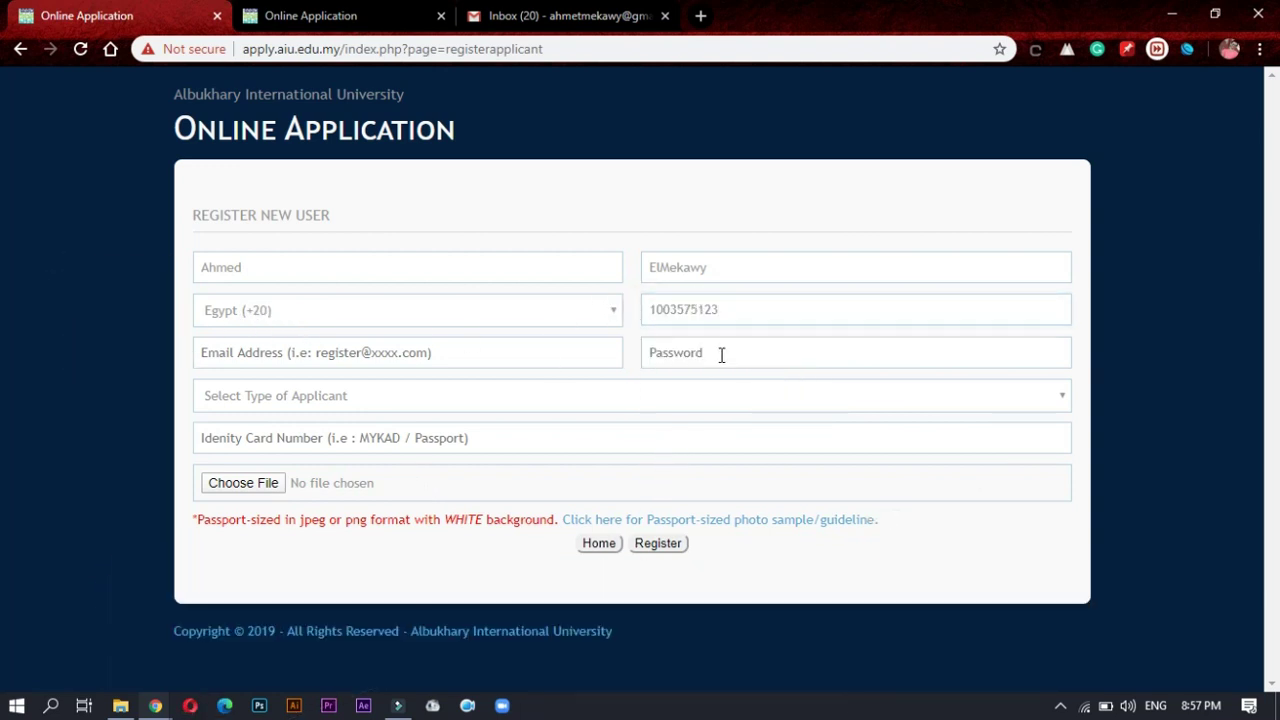
Step: Fill in the applicant's e-mail address and account password
click(394, 358)
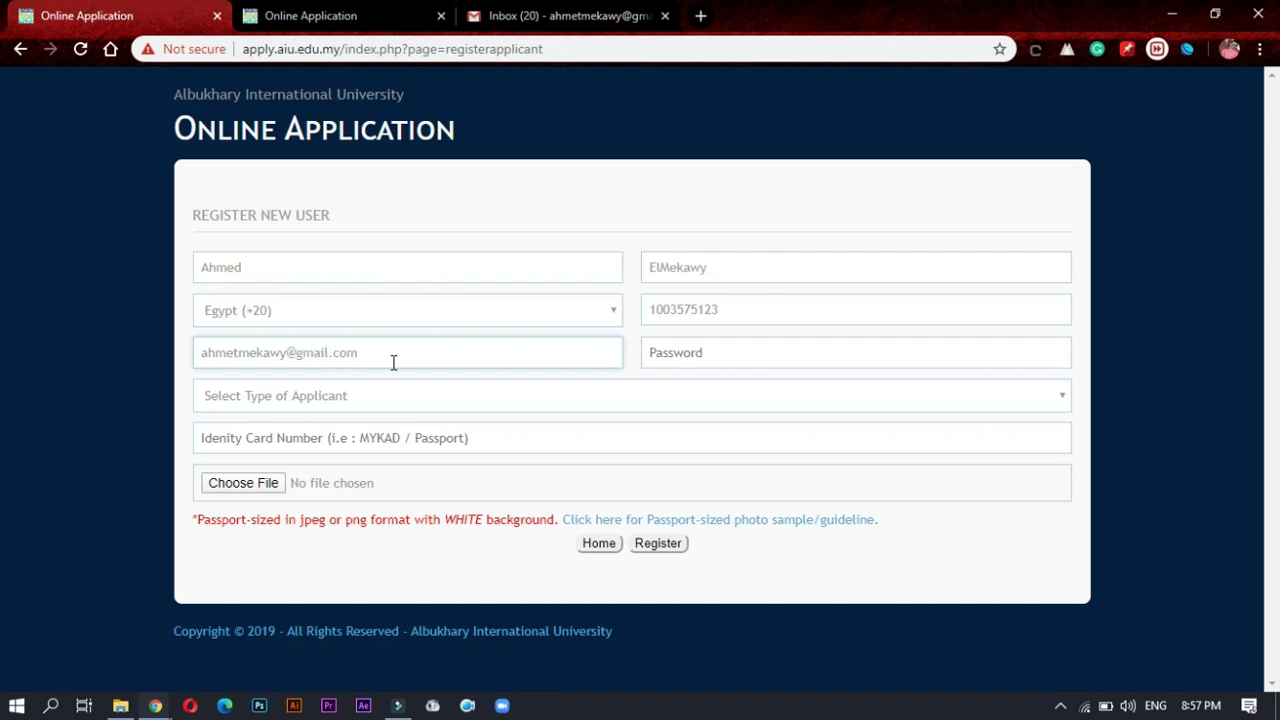
click(701, 348)
text(**)
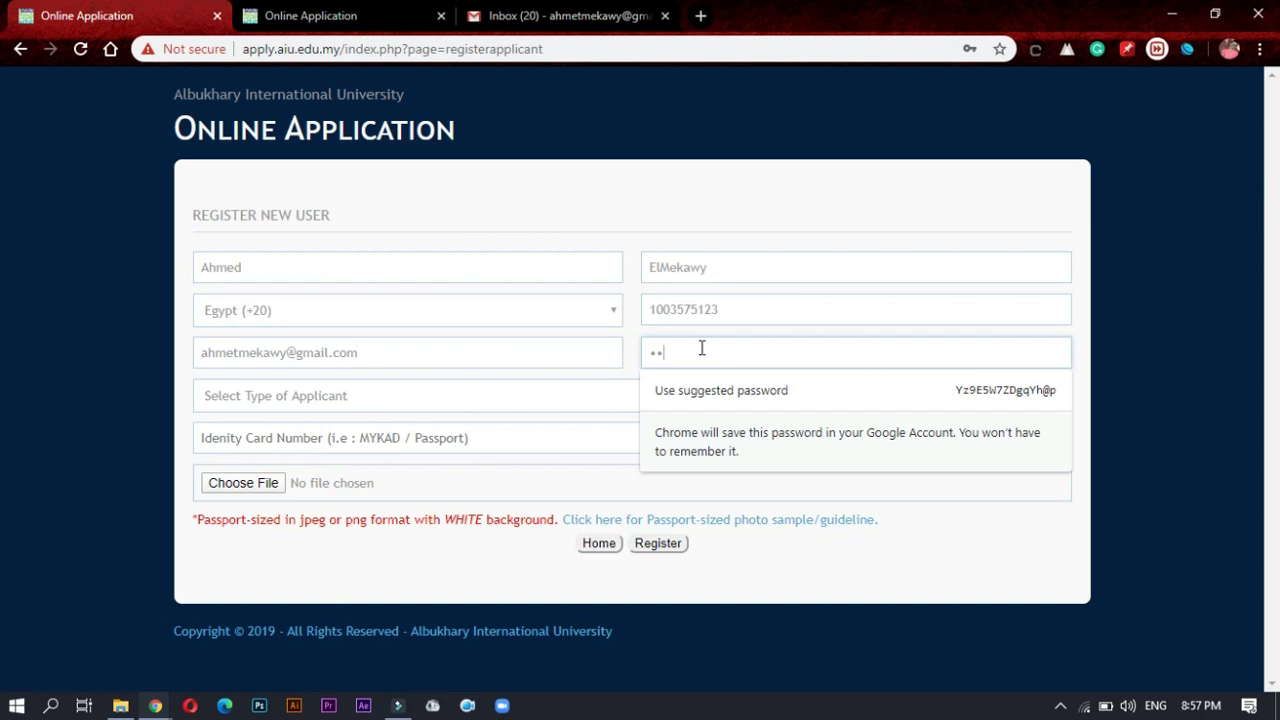
text(****)
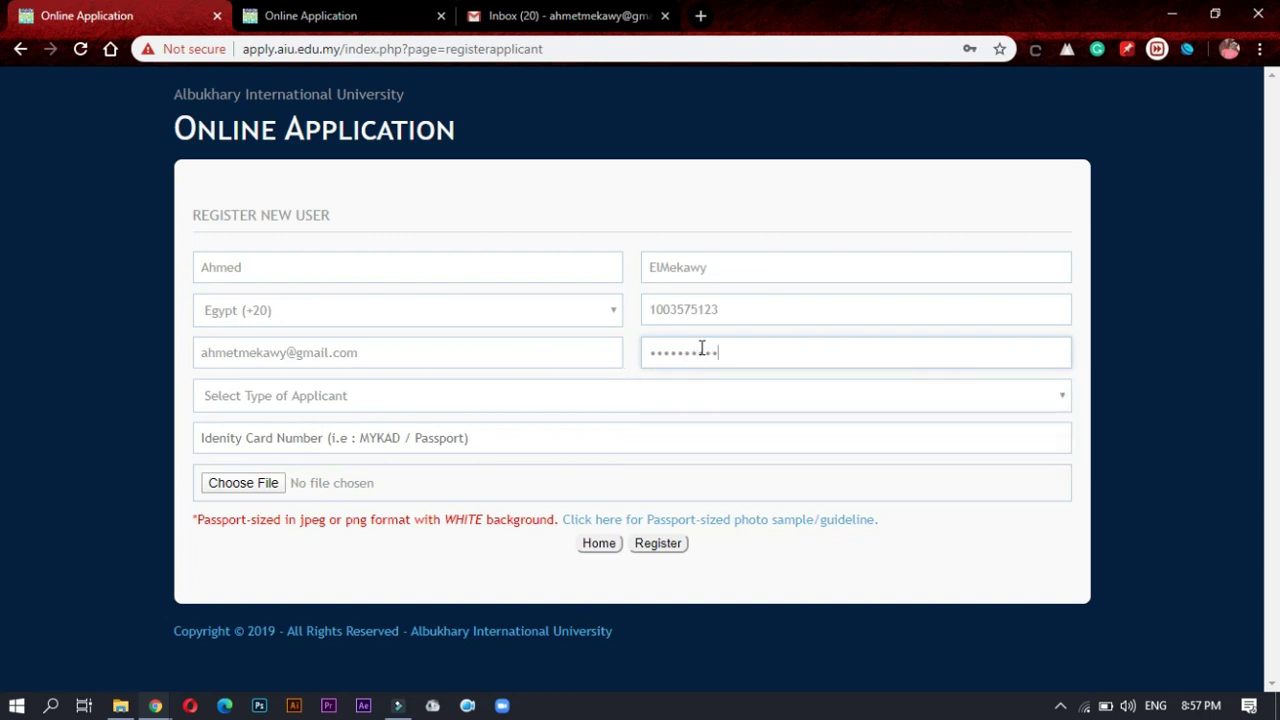
Step: Set applicant type to International Applicant (Non-Resident) and enter the passport number
click(373, 400)
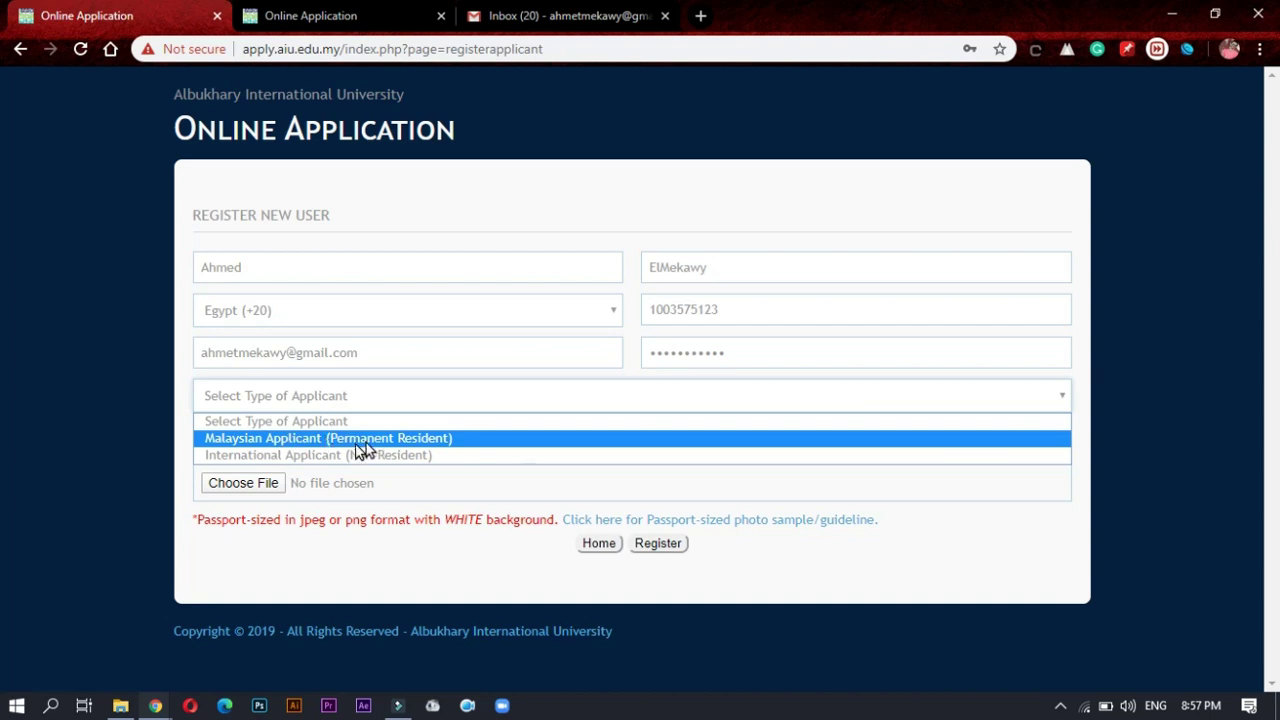
click(294, 456)
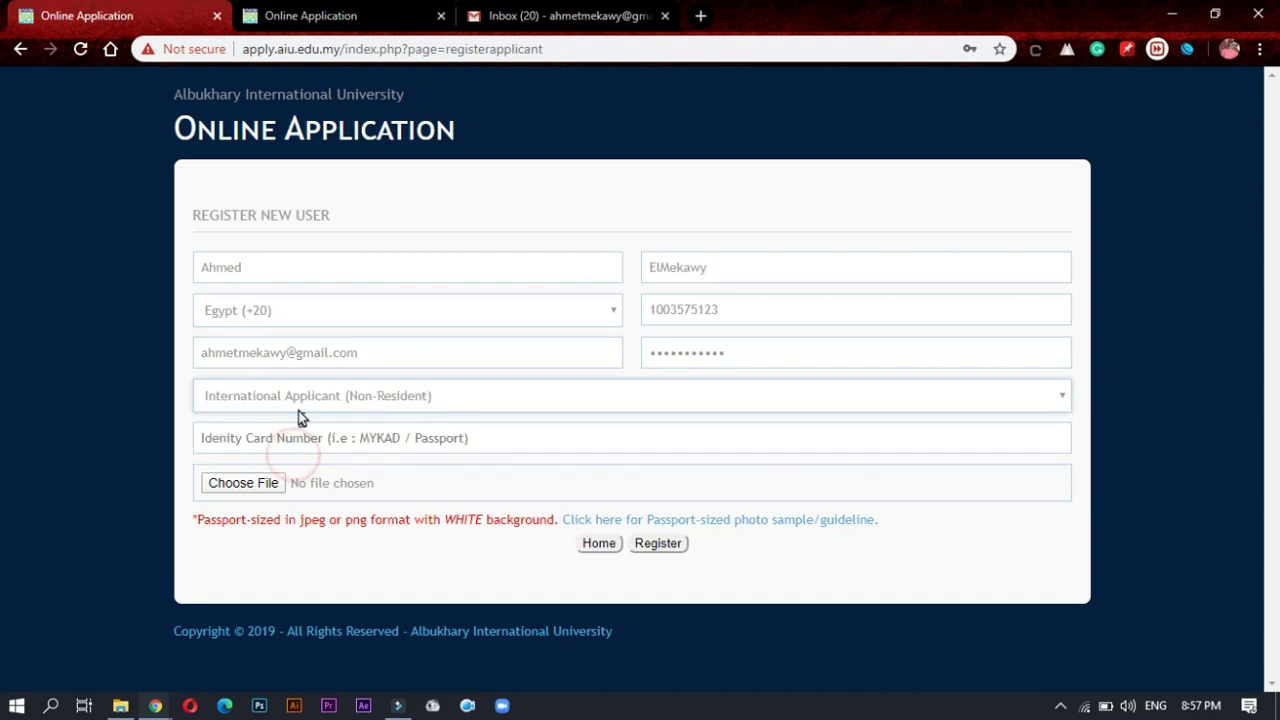
click(297, 438)
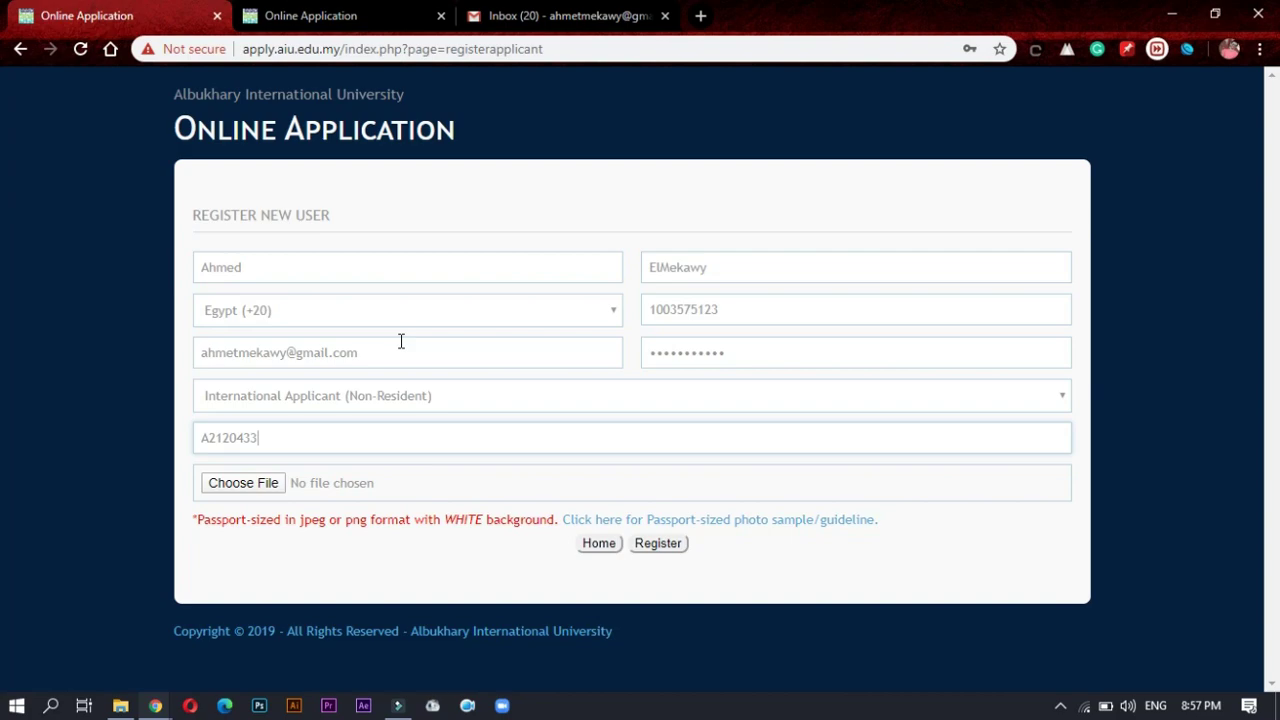
Step: Review the passport-sized photo requirement and open its guideline link in a new tab
mouse_move(360, 438)
mouse_down()
mouse_move(329, 420)
mouse_move(166, 452)
mouse_up()
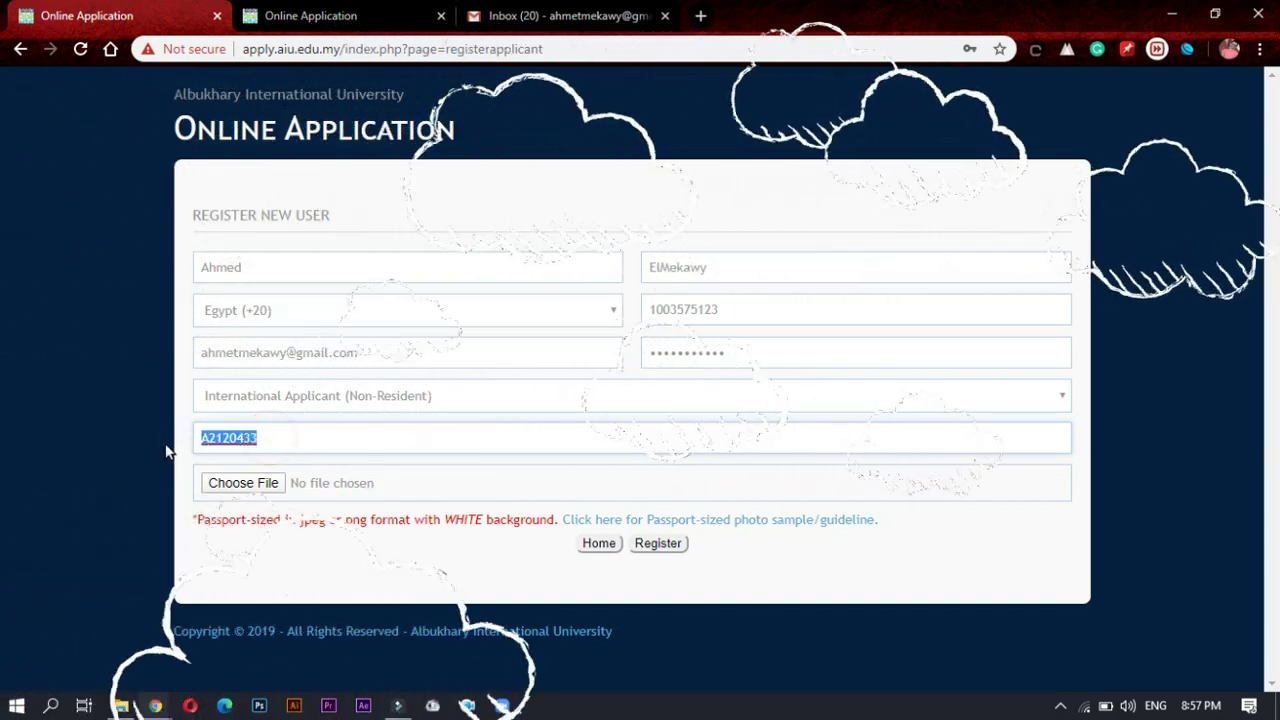
click(158, 444)
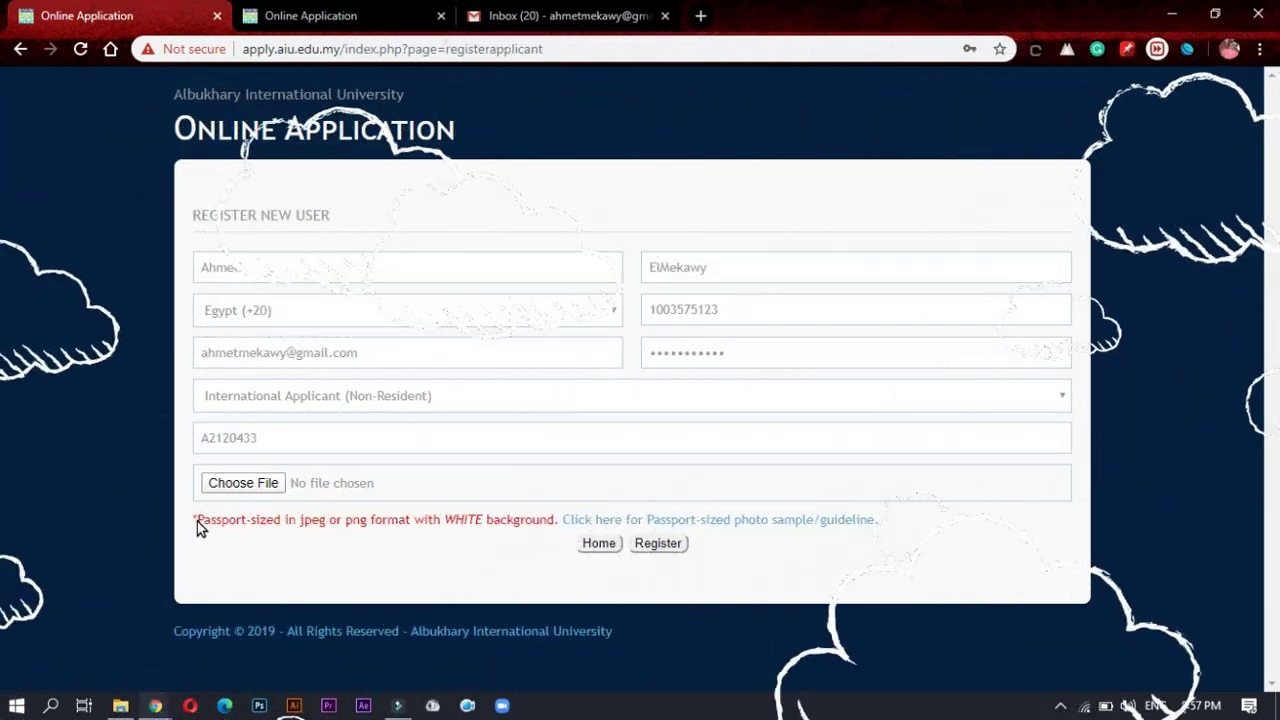
drag(197, 521, 286, 527)
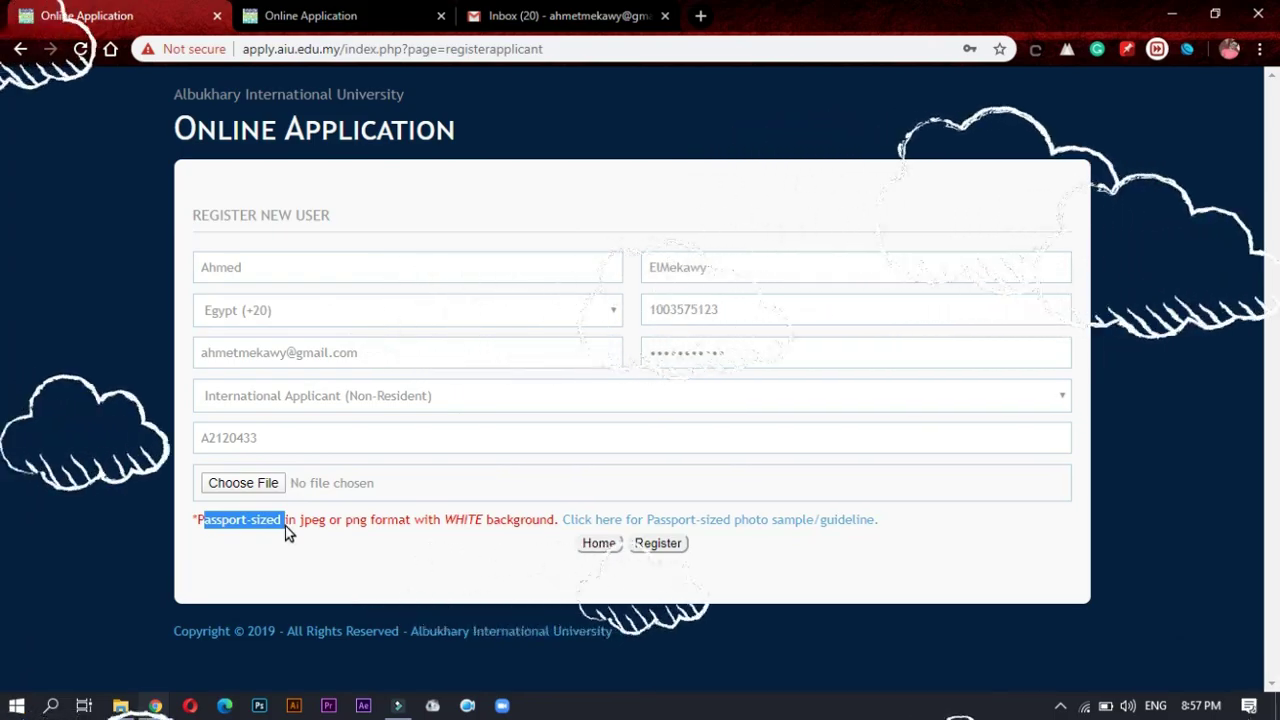
click(266, 524)
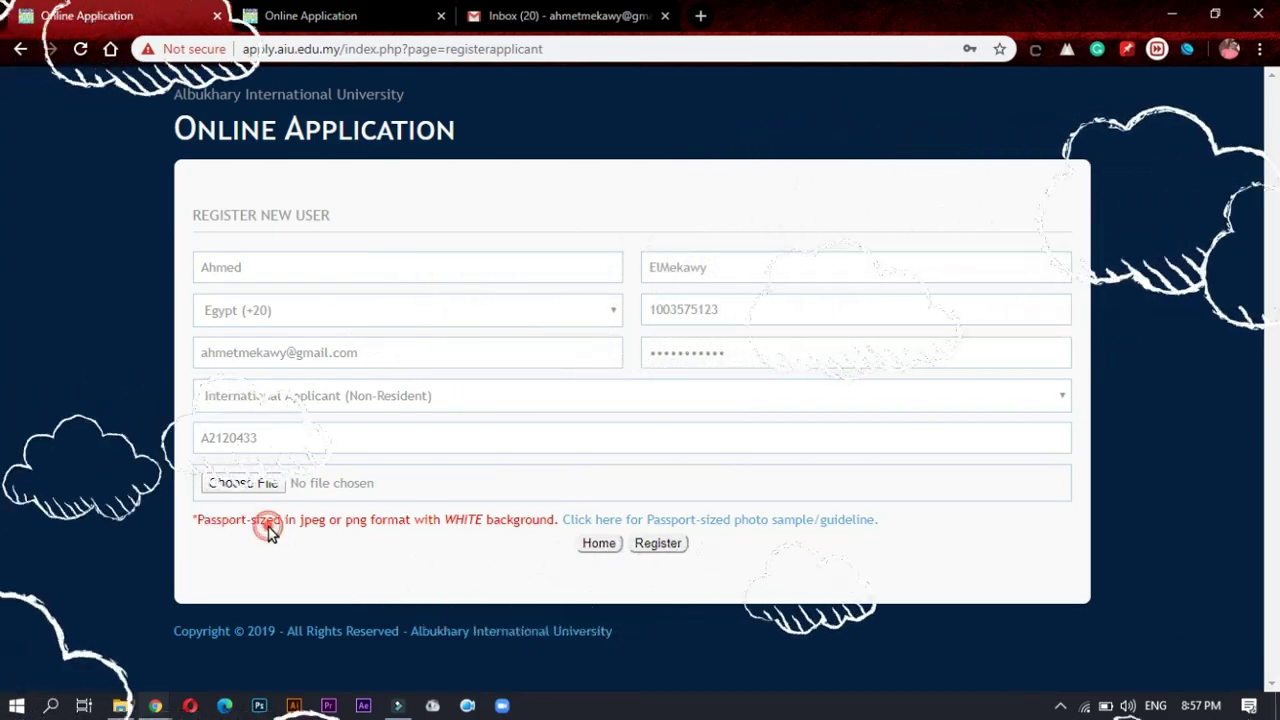
right_click(645, 523)
click(675, 531)
Step: View the photo guideline tab, then attach My Passport Photo.jpg on the registration form
click(322, 12)
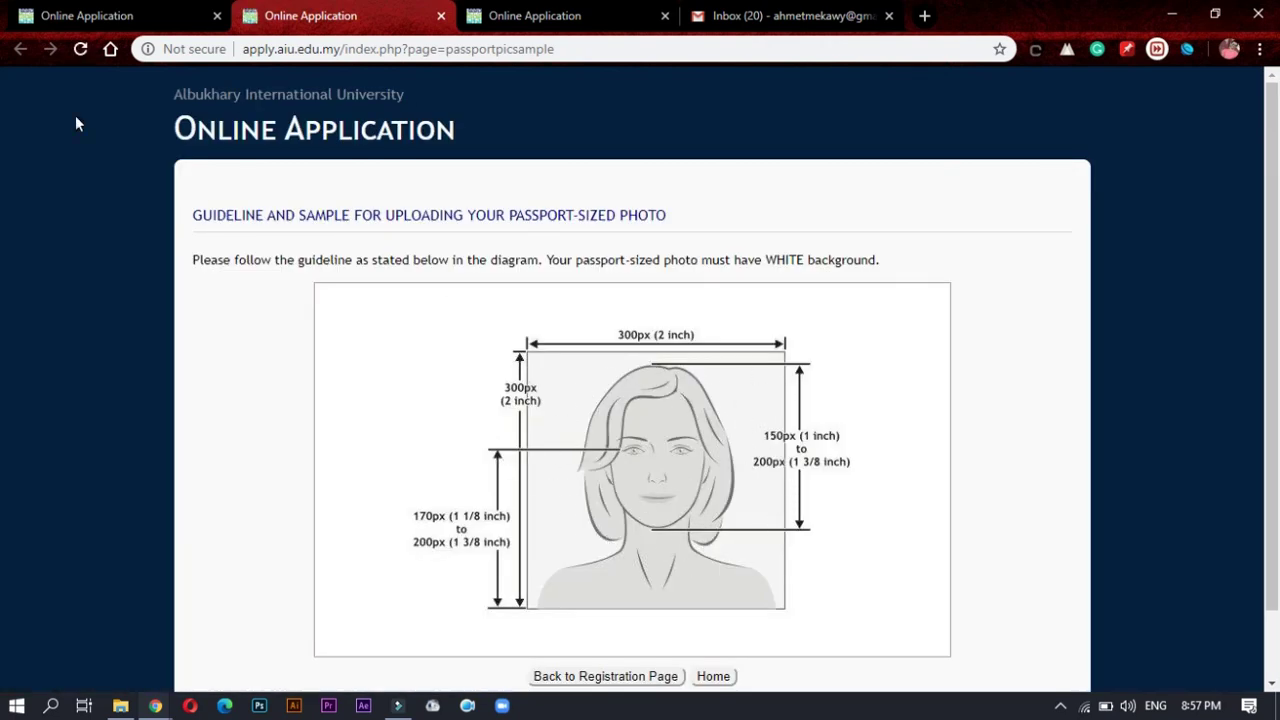
click(45, 14)
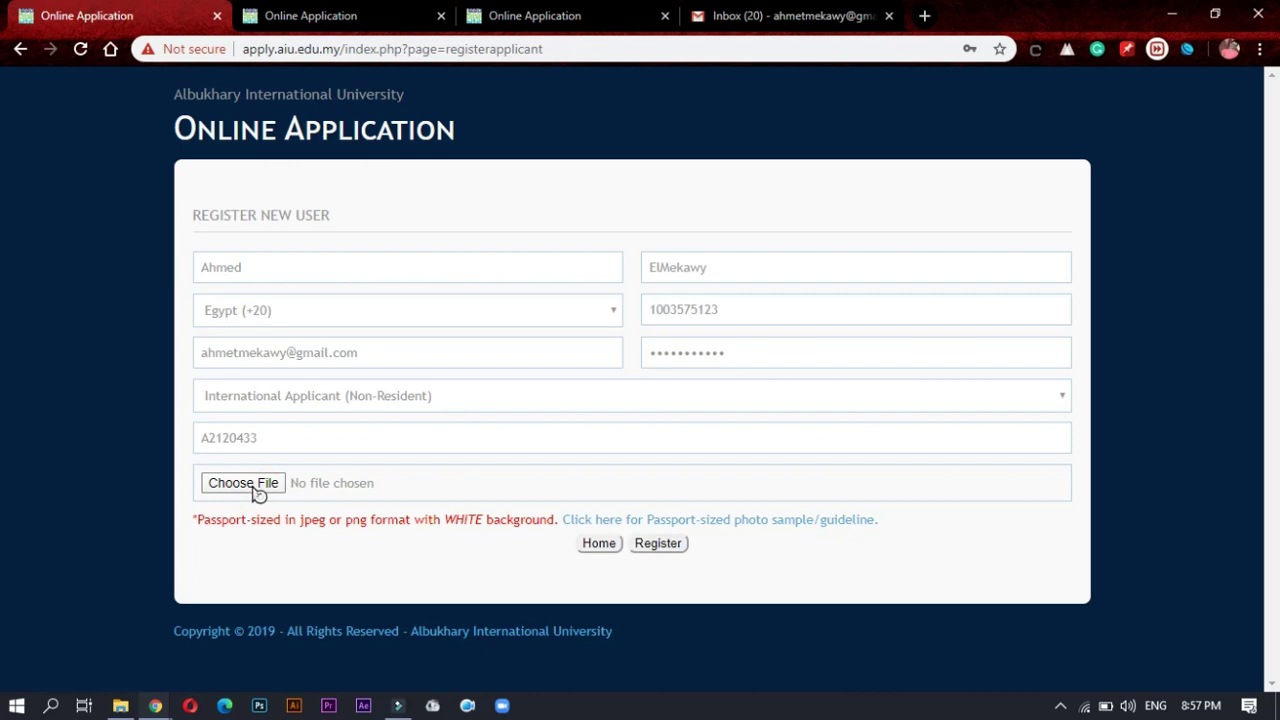
click(279, 482)
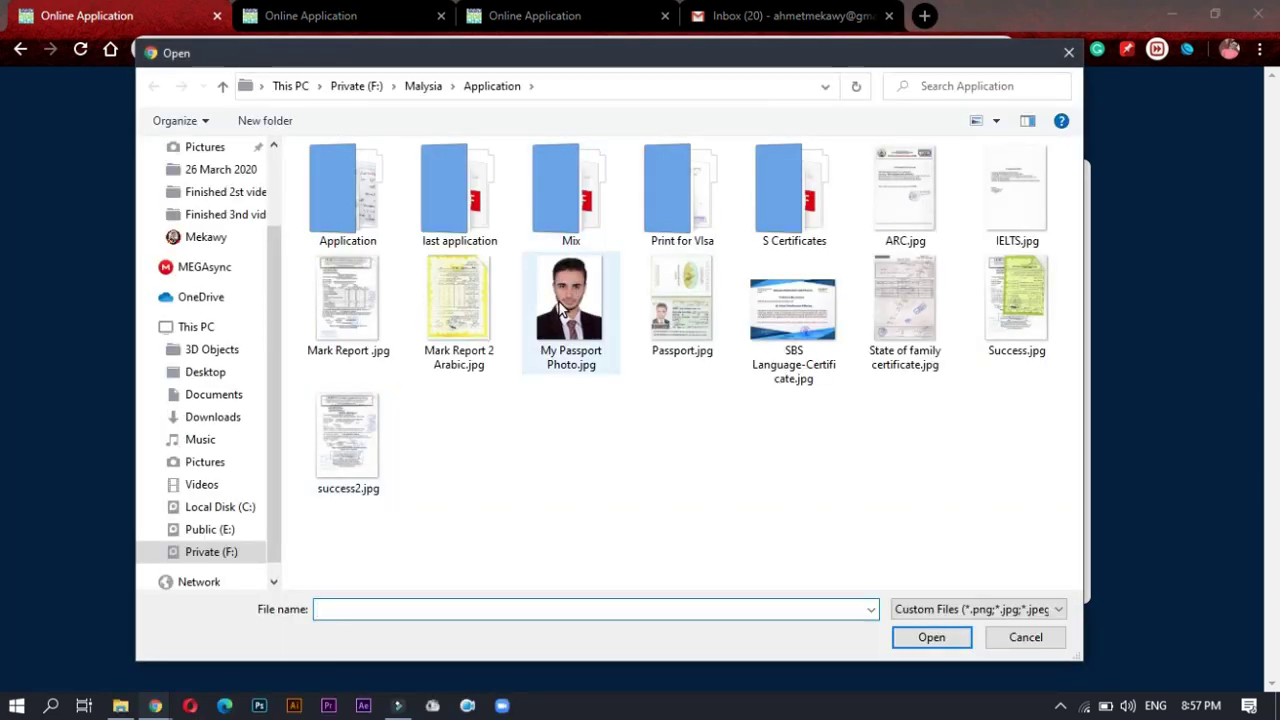
double_click(566, 306)
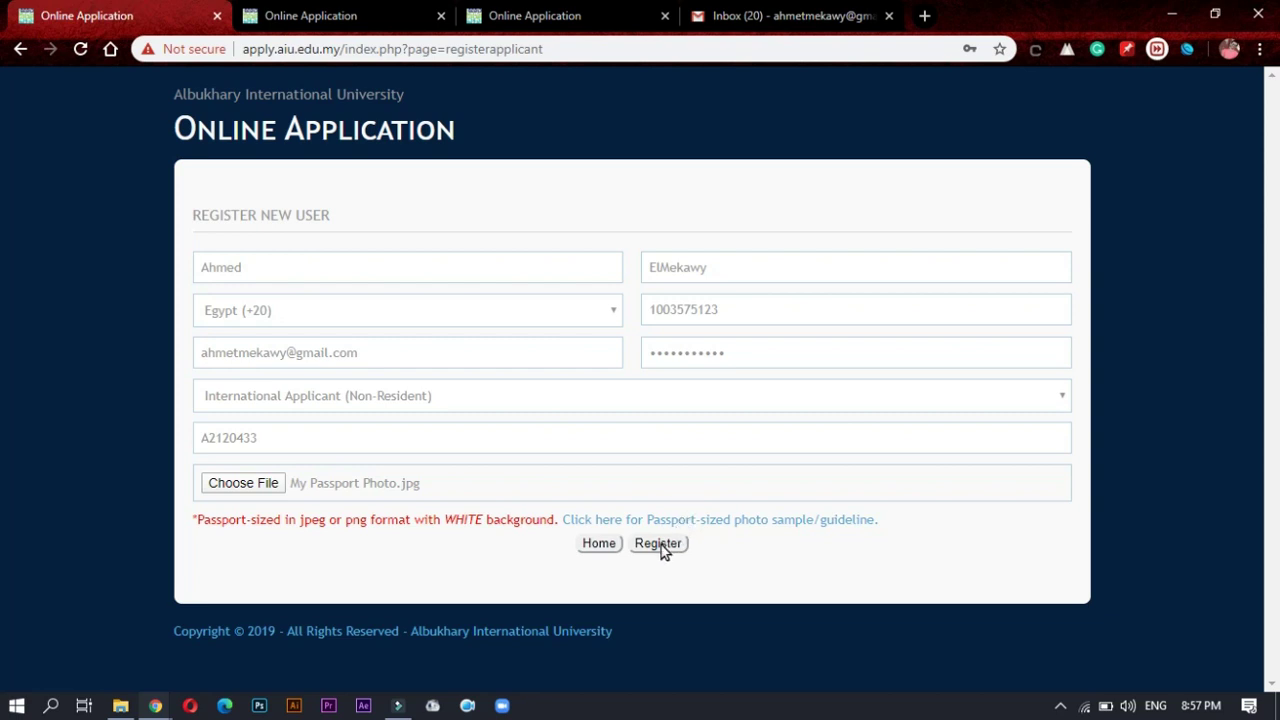
Step: Submit the registration and acknowledge the successful-registration message
click(660, 545)
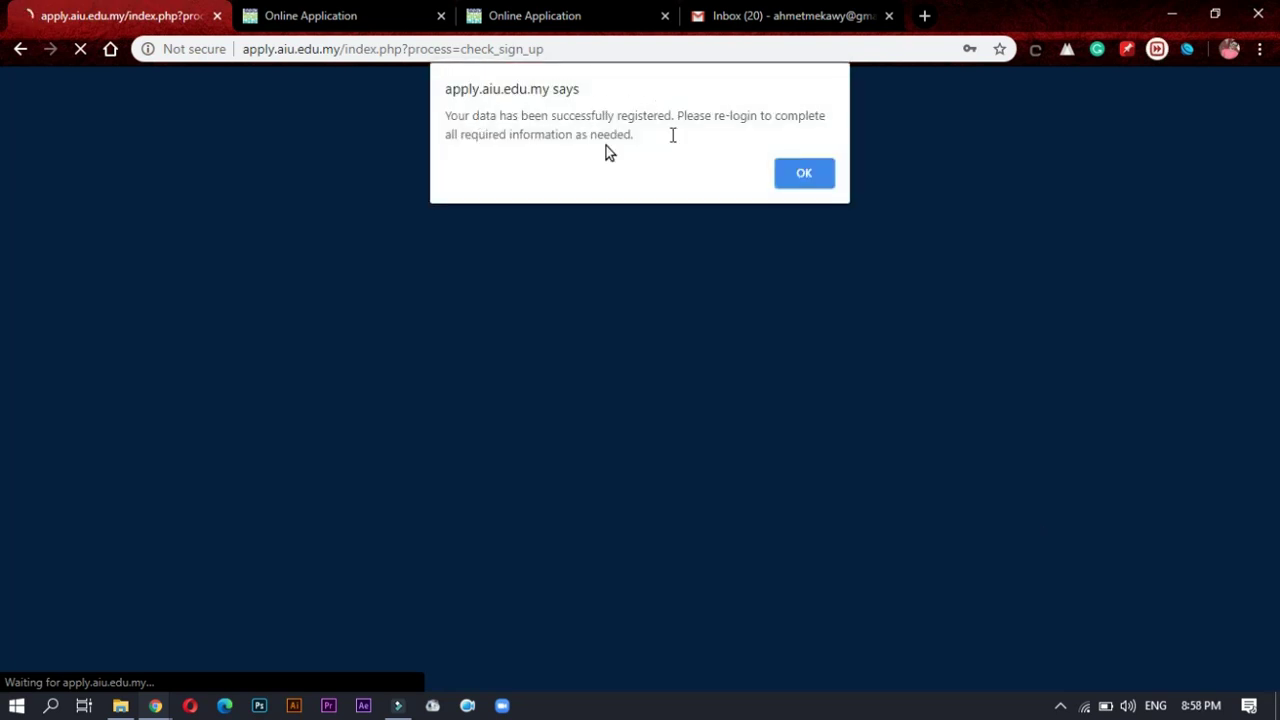
drag(446, 115, 658, 139)
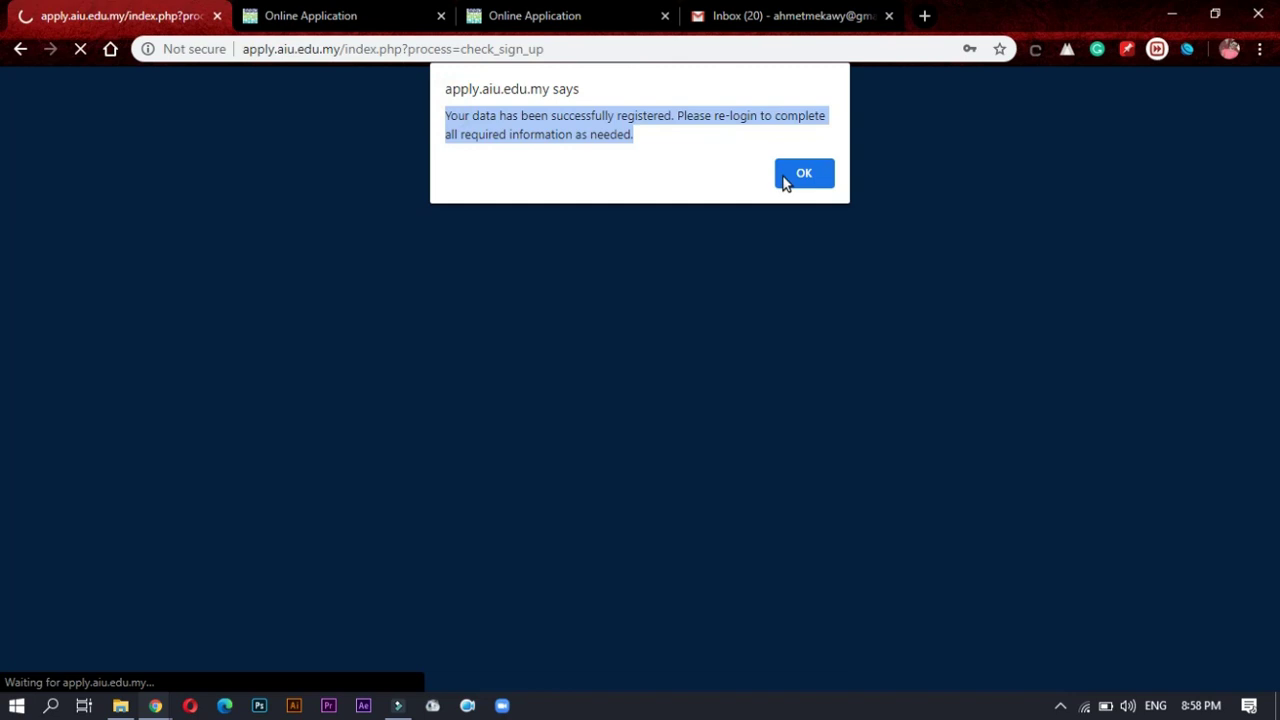
click(818, 176)
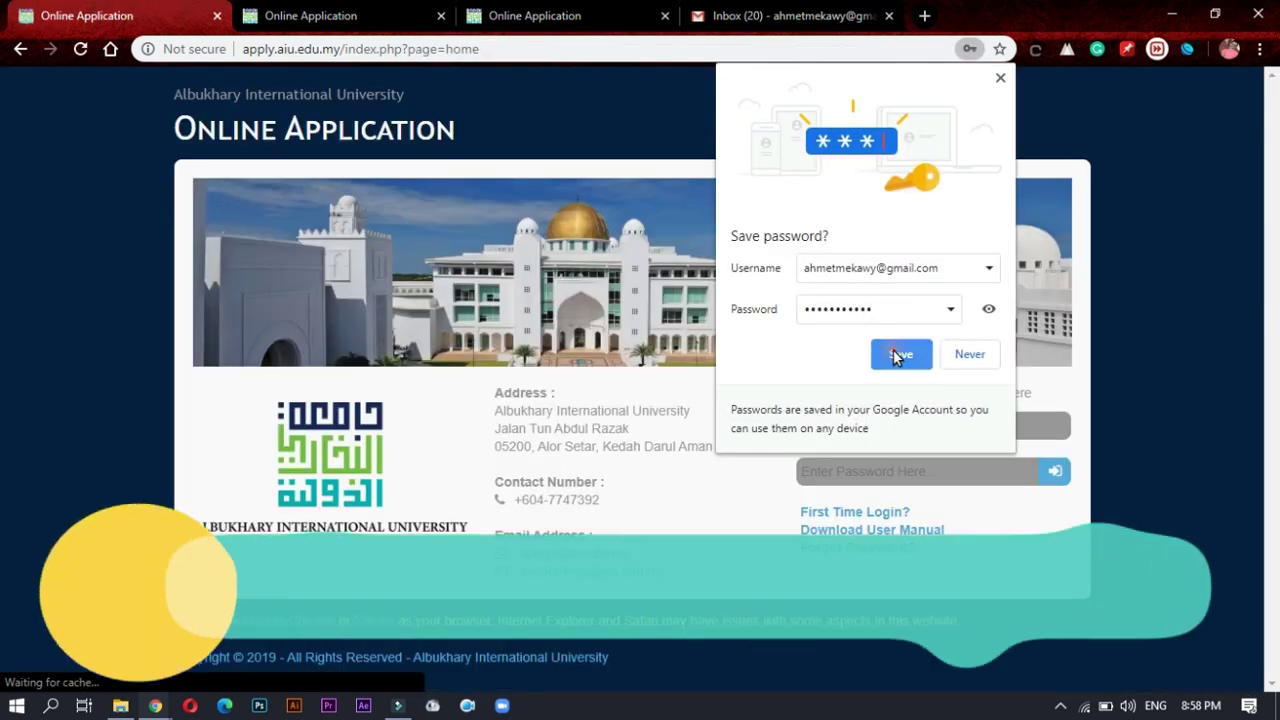
Step: Dismiss the save-password prompt and log in with the new account's e-mail and password
click(896, 353)
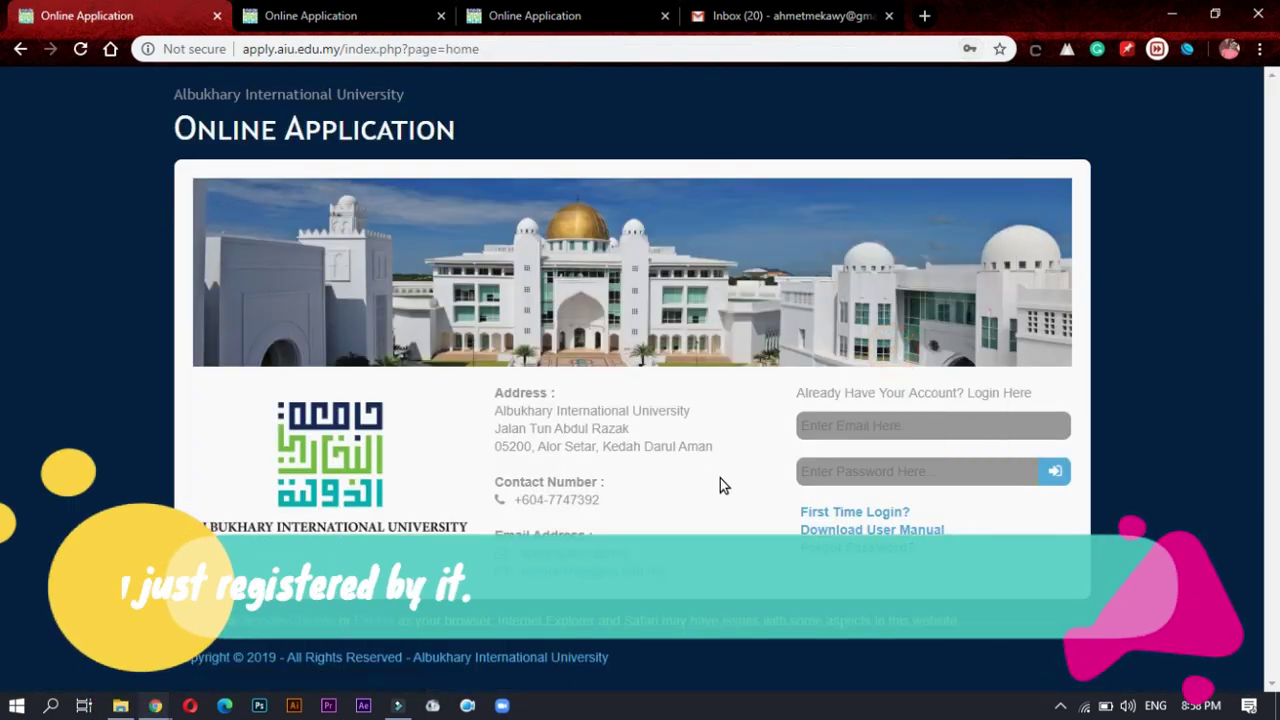
click(864, 428)
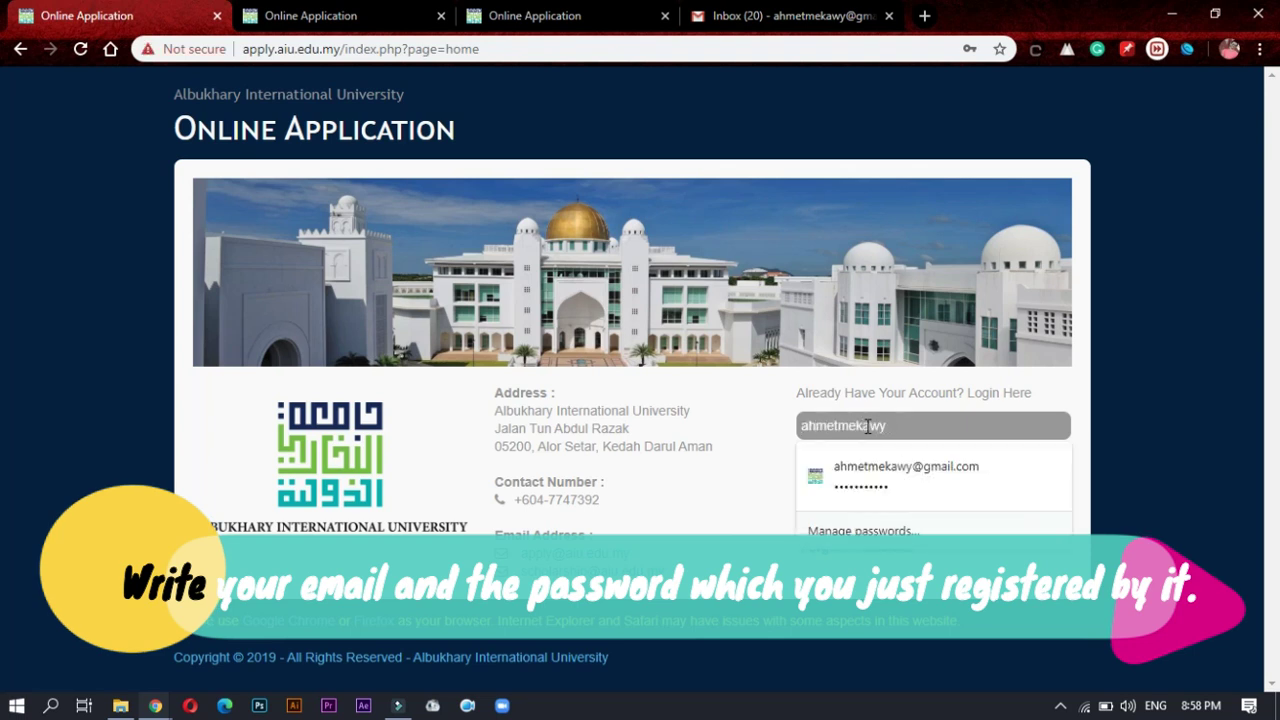
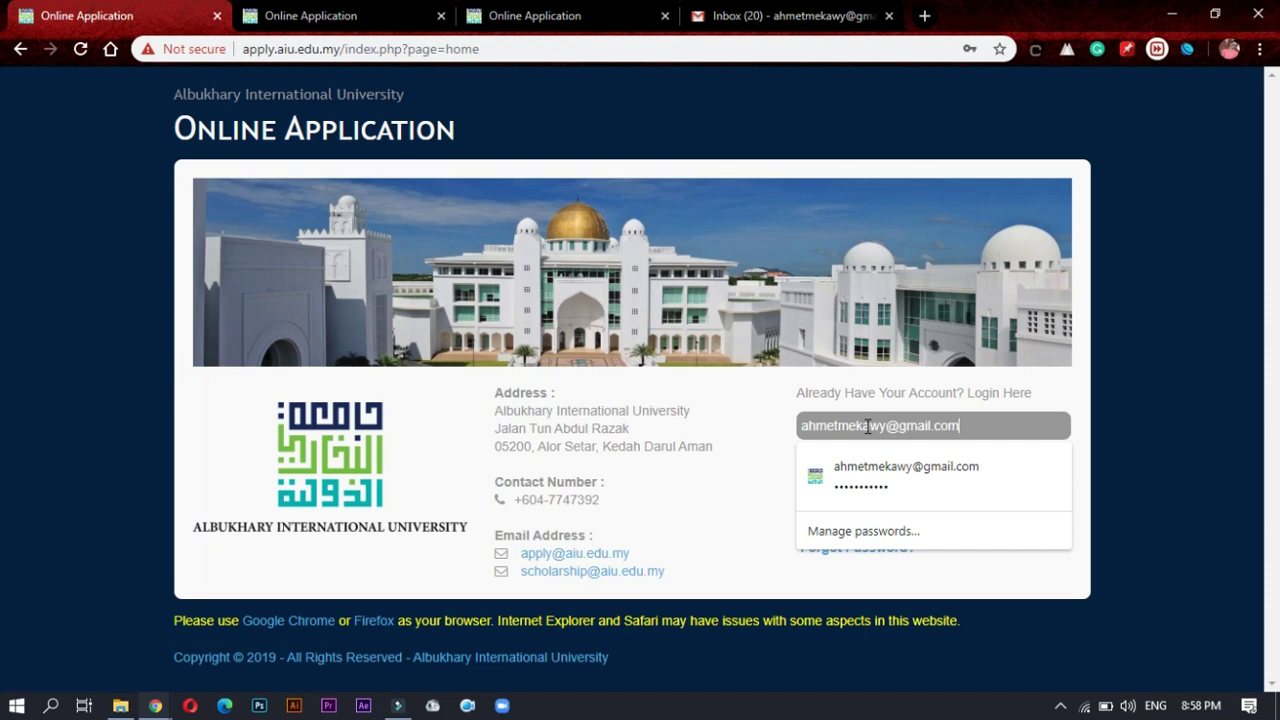
click(872, 468)
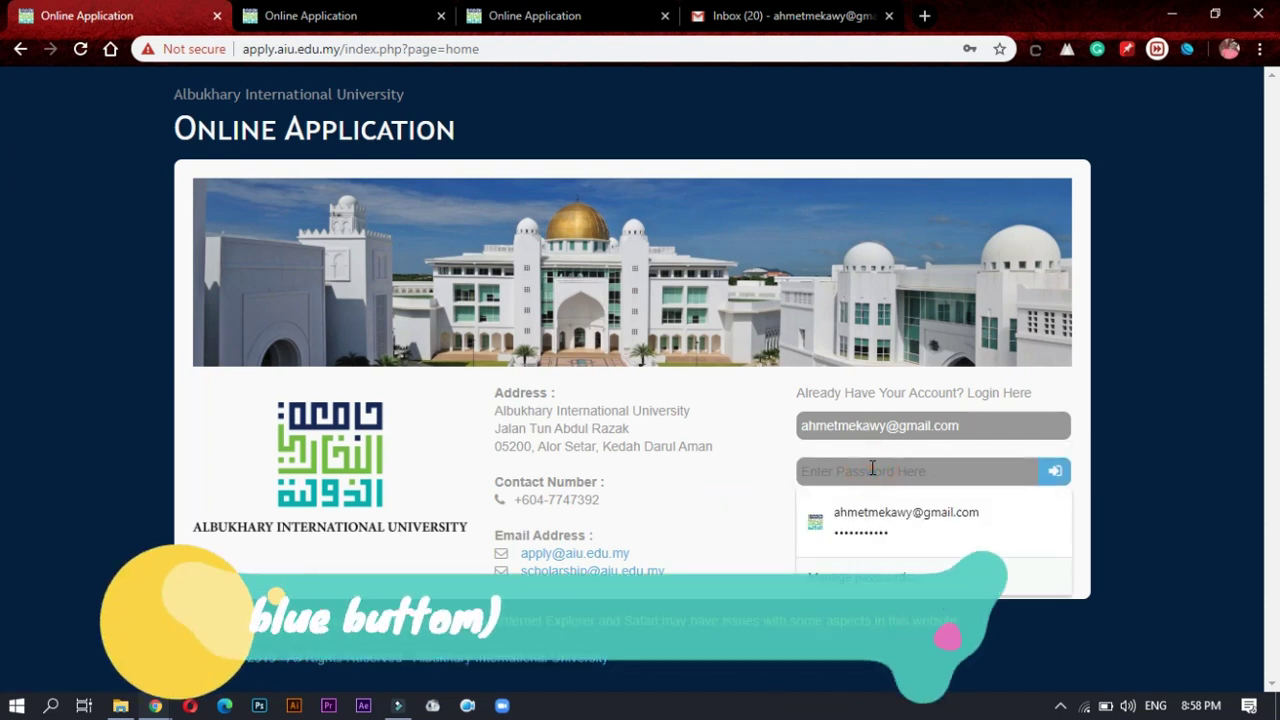
text(••••••••••)
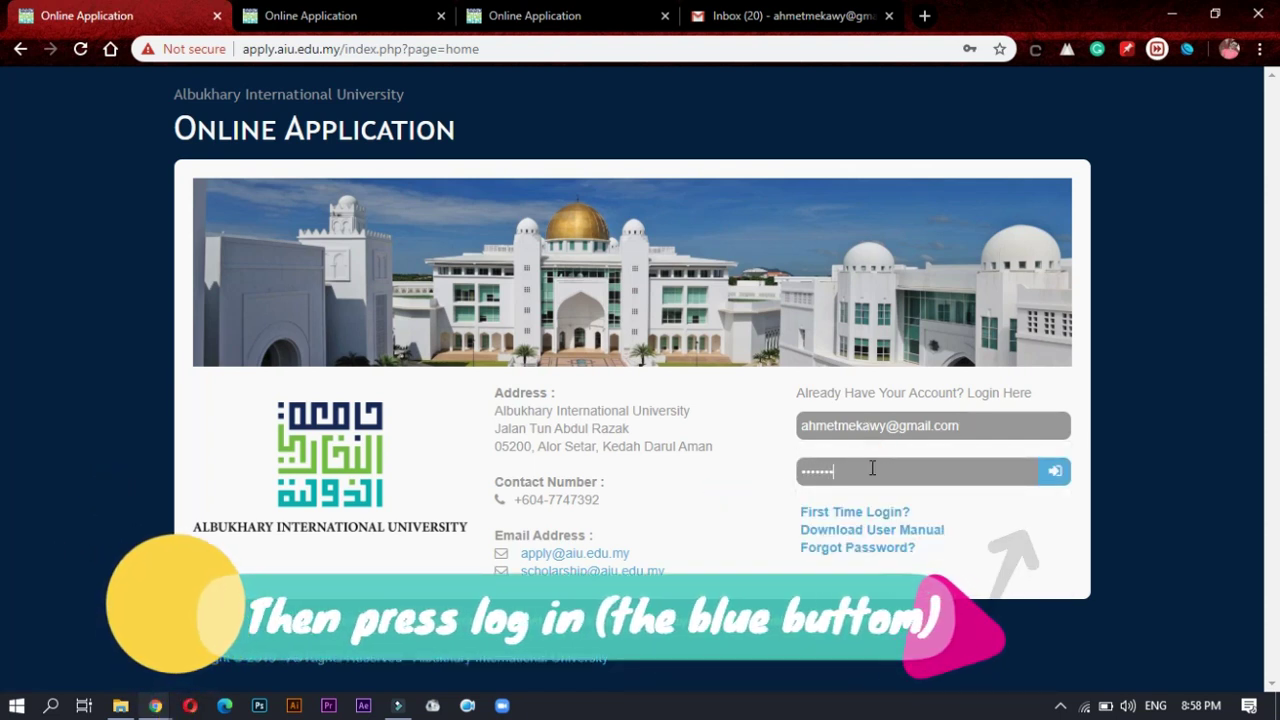
text(••)
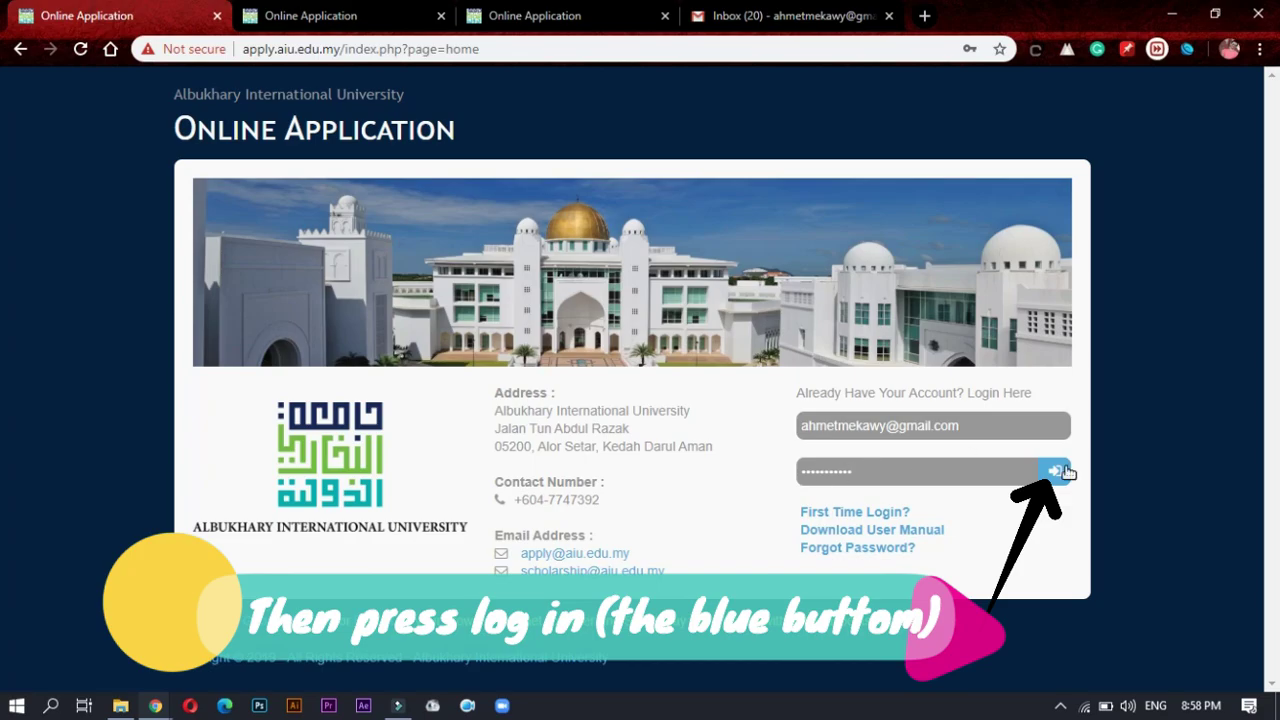
click(1060, 471)
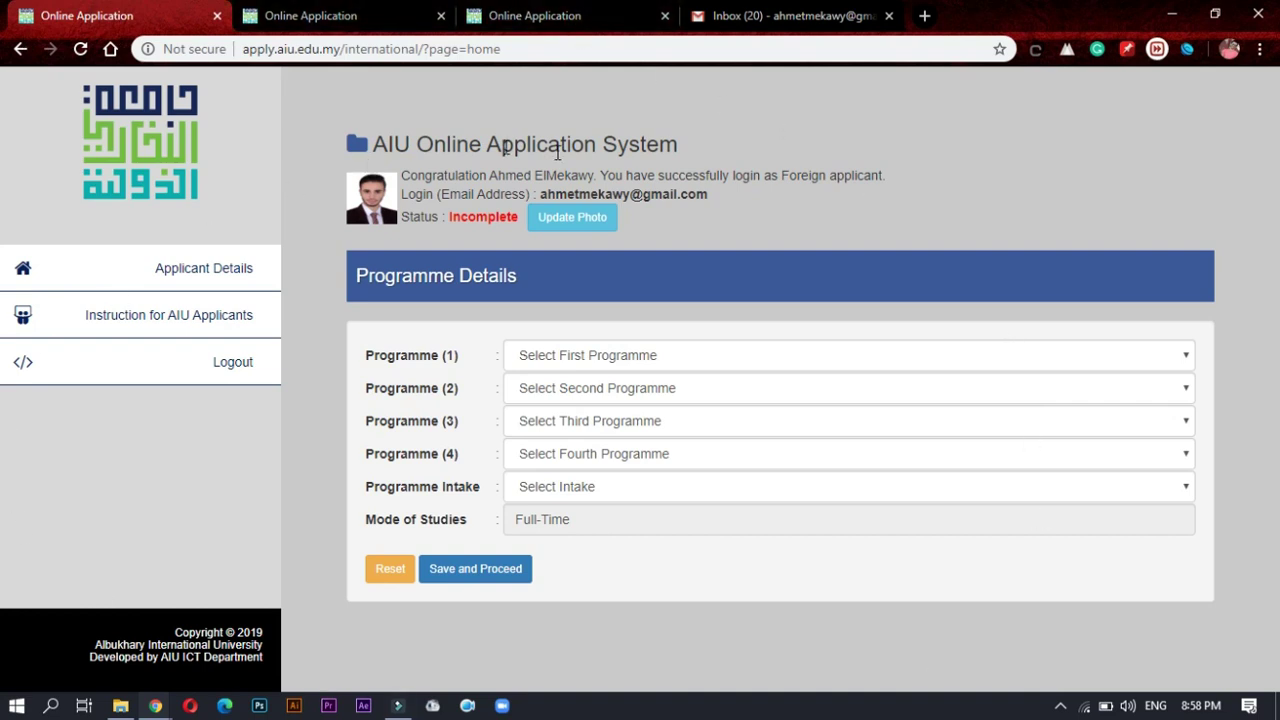
Step: Choose Business Administration (Hons), two Human Resource Management degrees and Early Childhood Education as Programmes 1–4
double_click(454, 217)
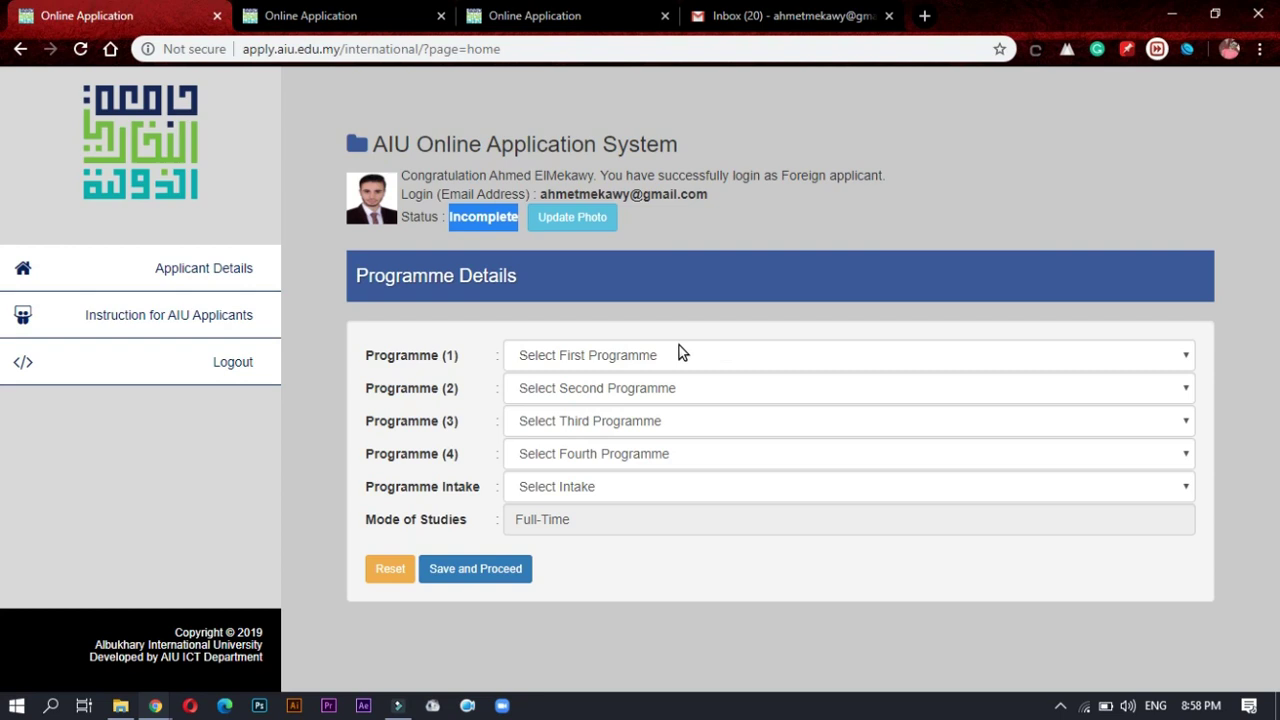
click(622, 356)
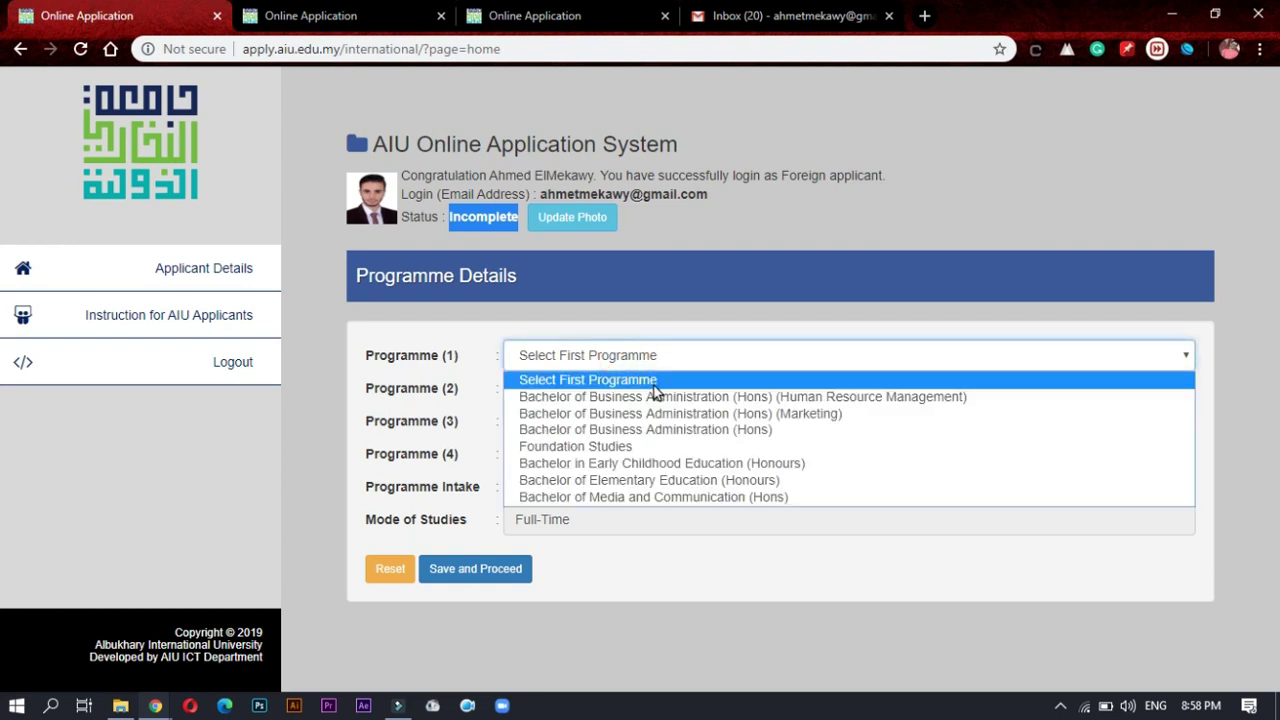
click(635, 429)
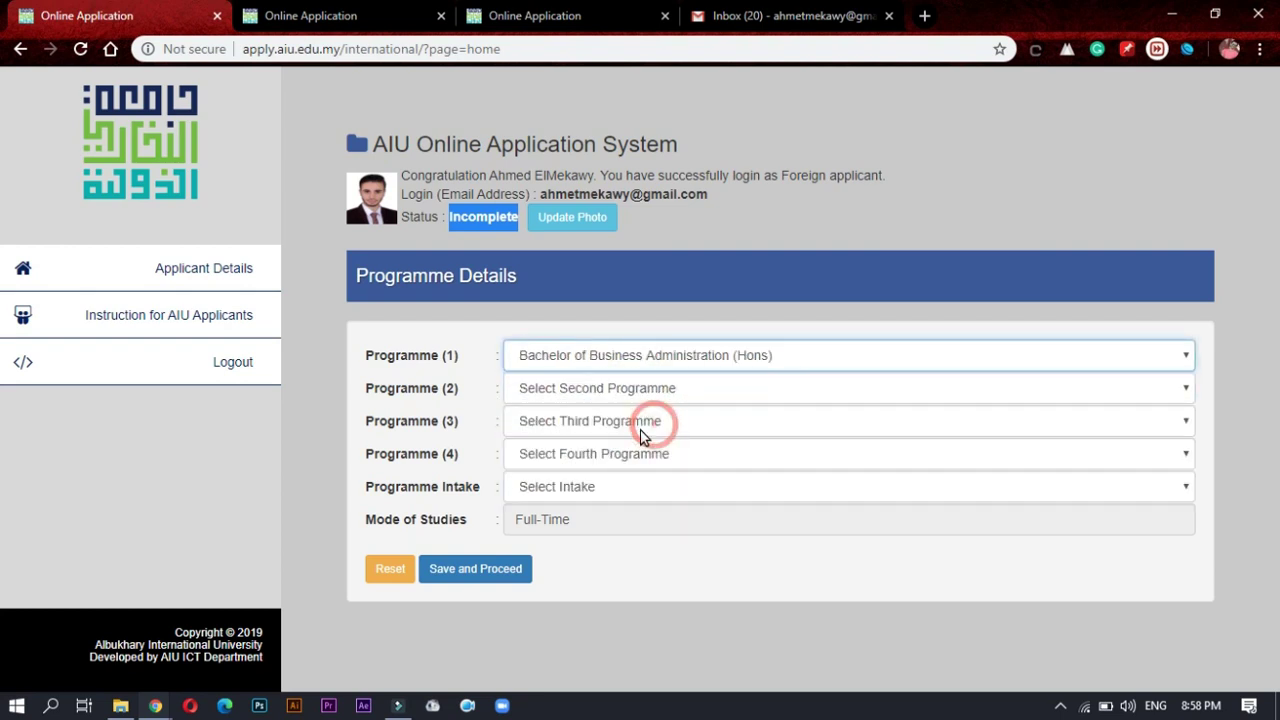
click(575, 388)
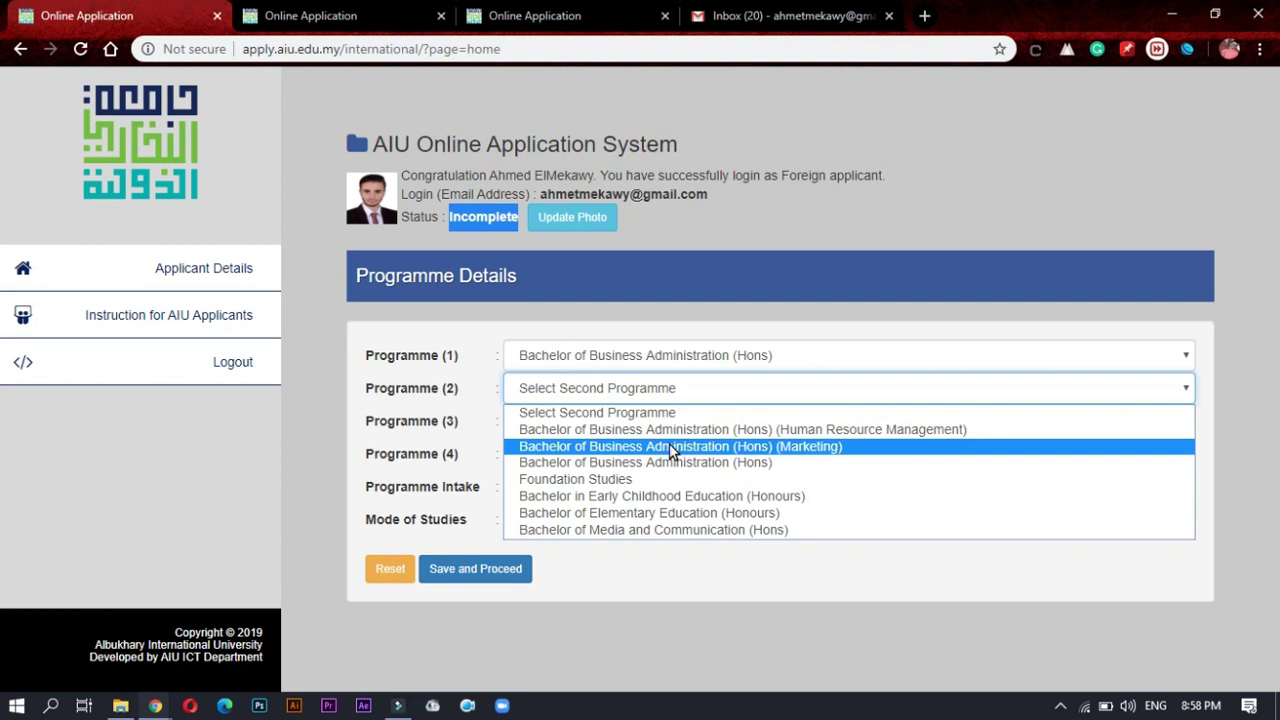
click(662, 430)
click(615, 421)
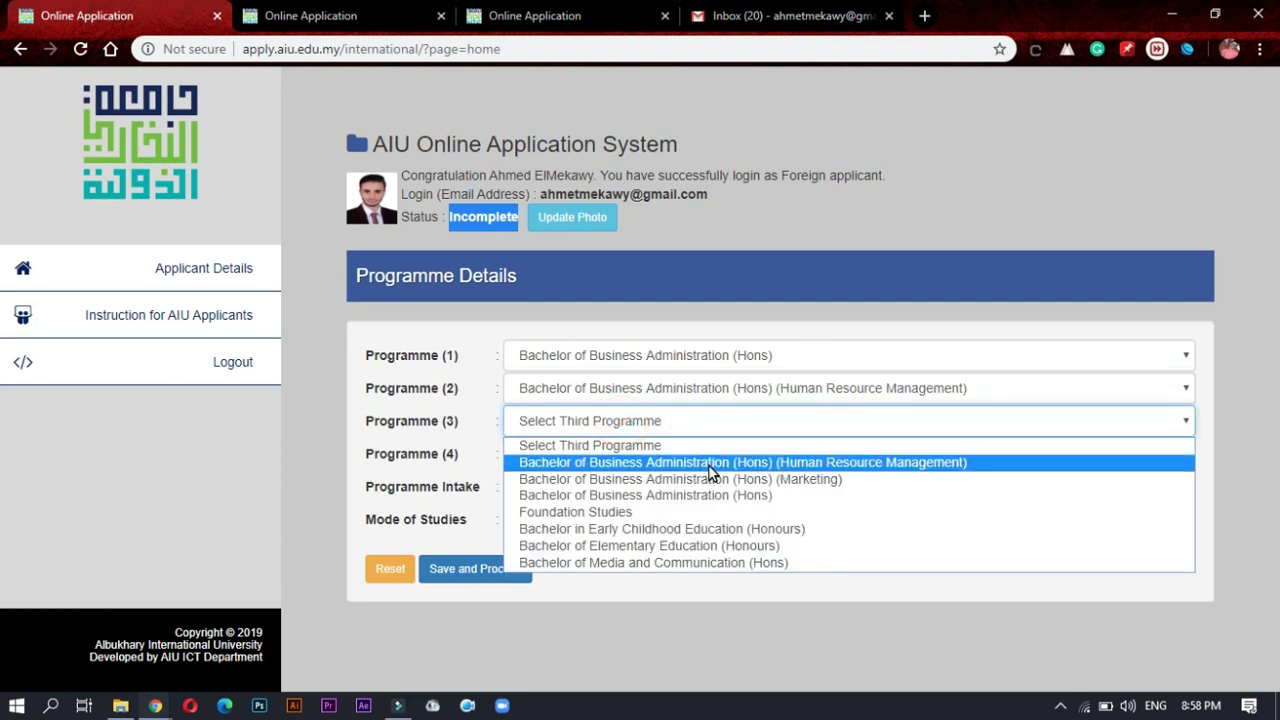
click(709, 466)
click(605, 453)
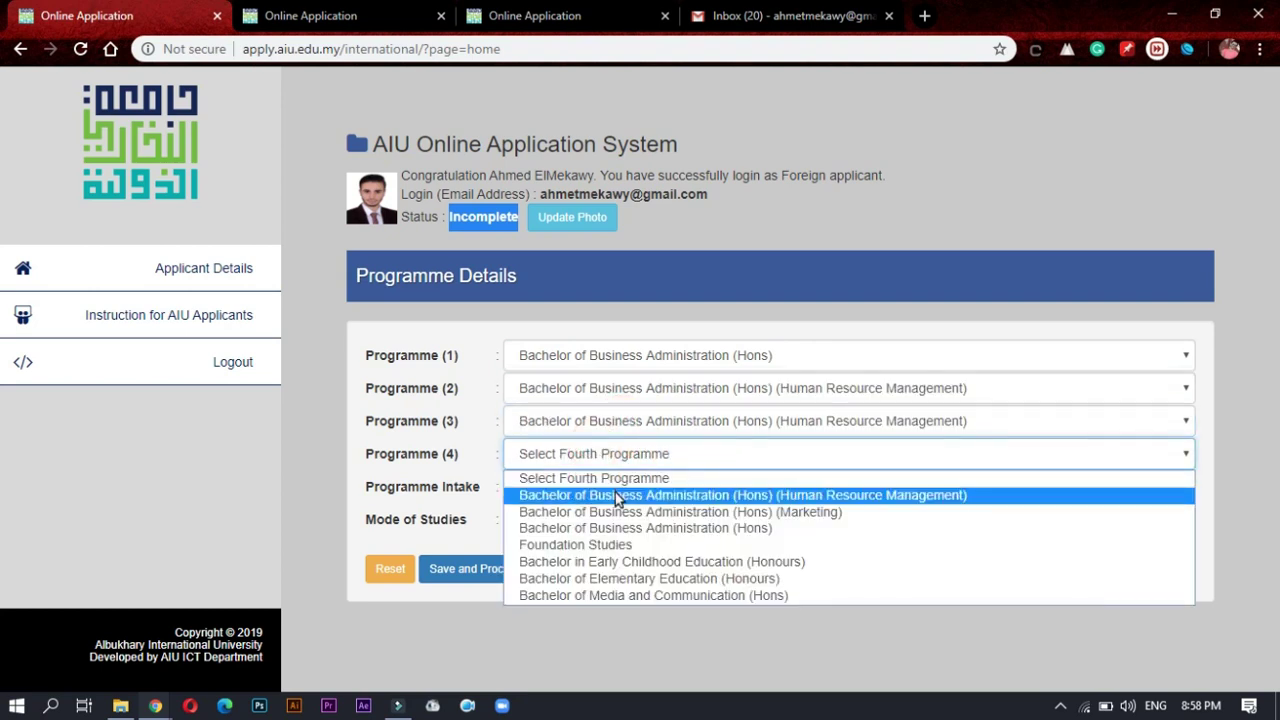
click(622, 566)
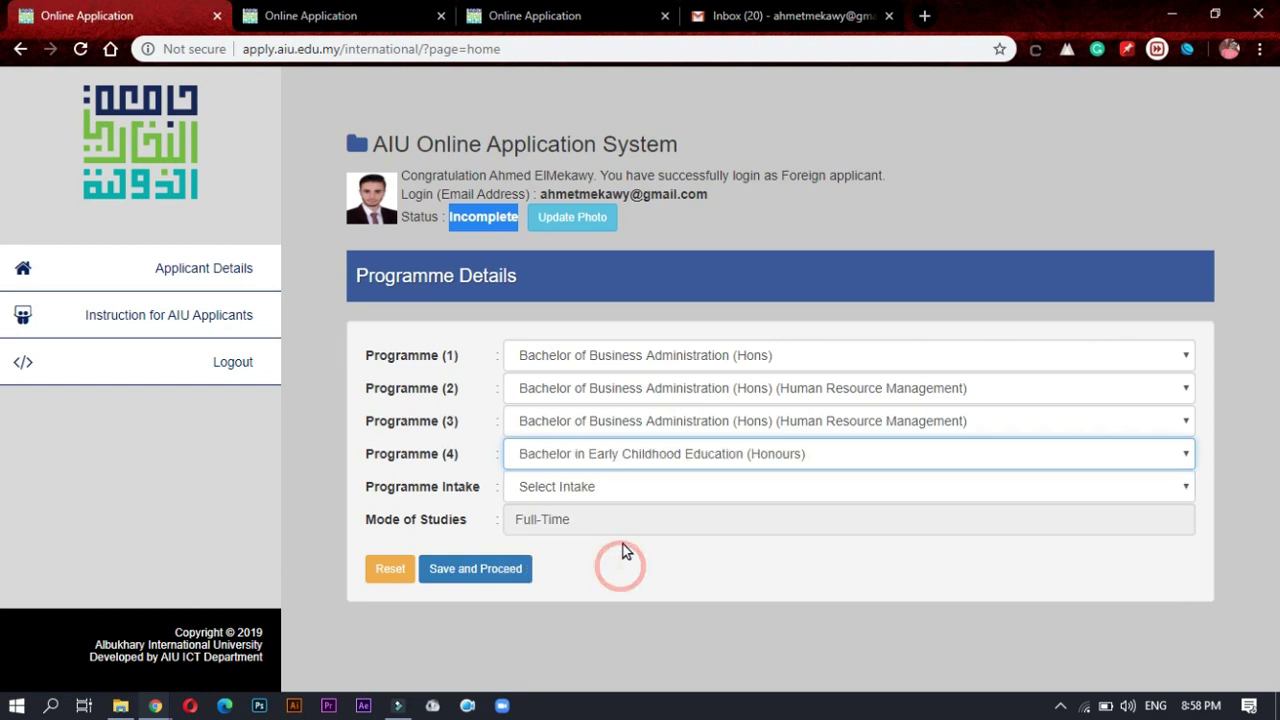
Step: Select the March 2019/2020 intake, keep Full-Time mode, and save the programme details
drag(482, 488, 373, 489)
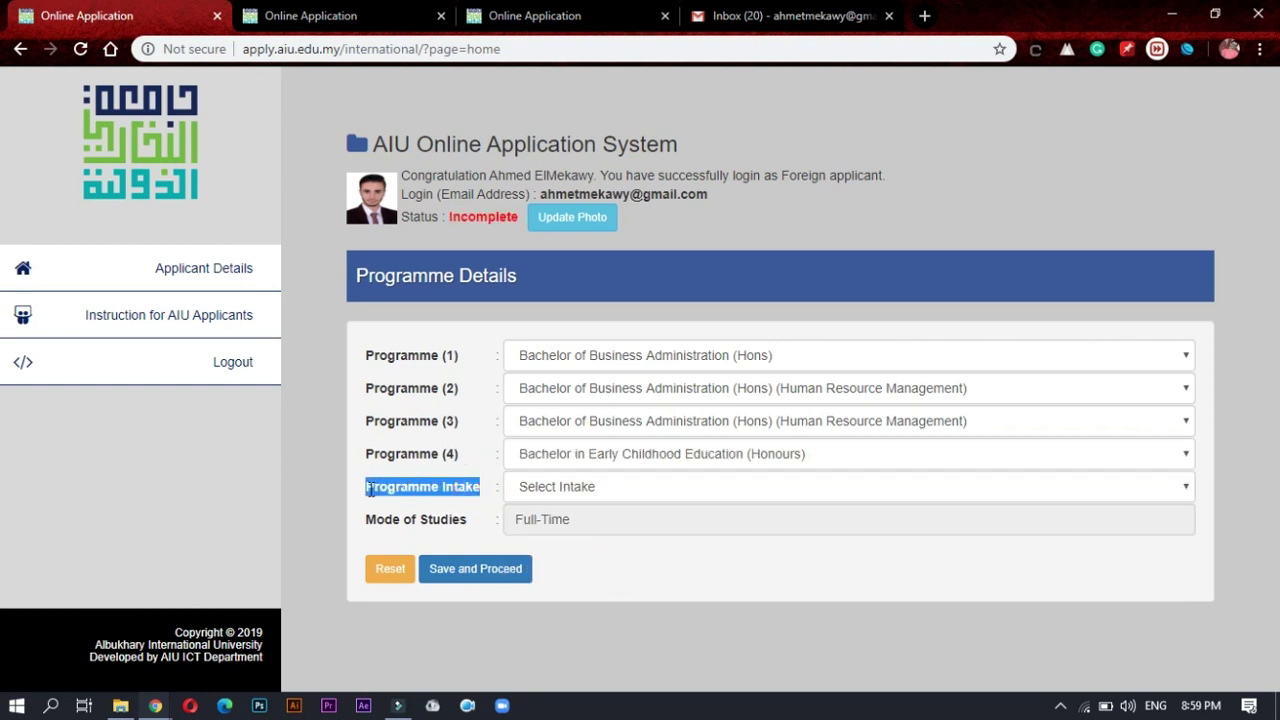
click(560, 490)
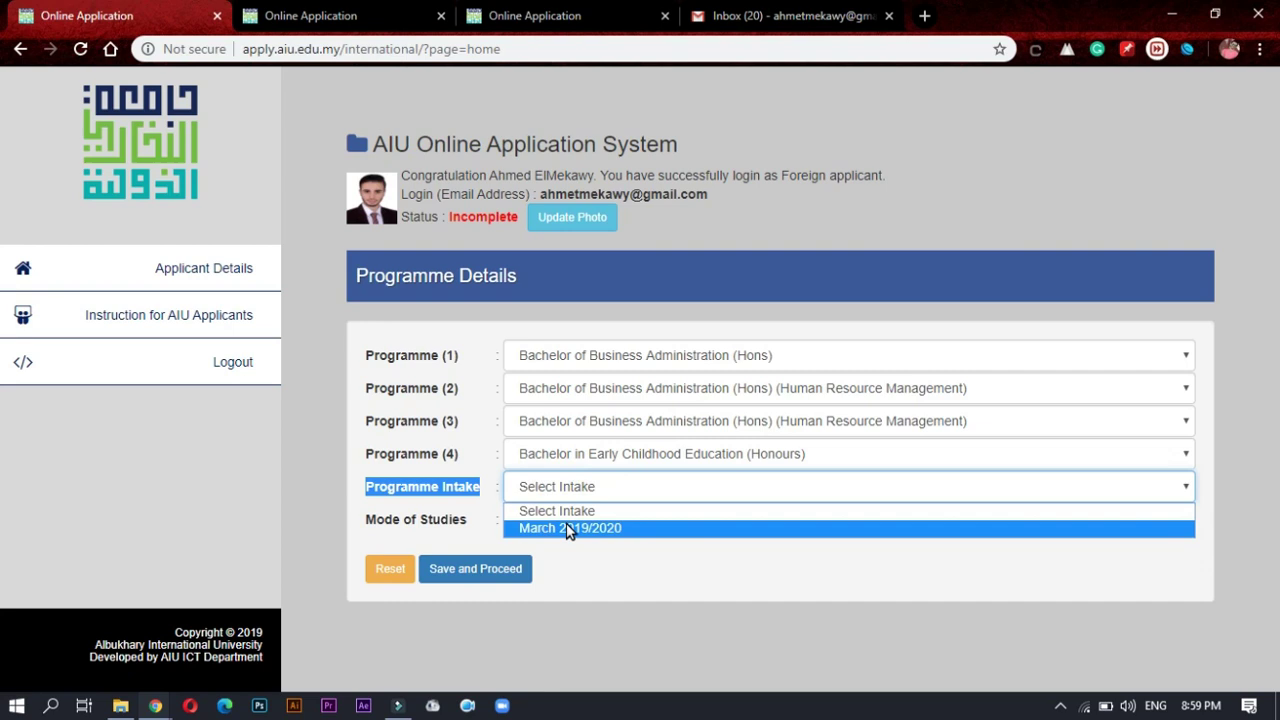
click(572, 531)
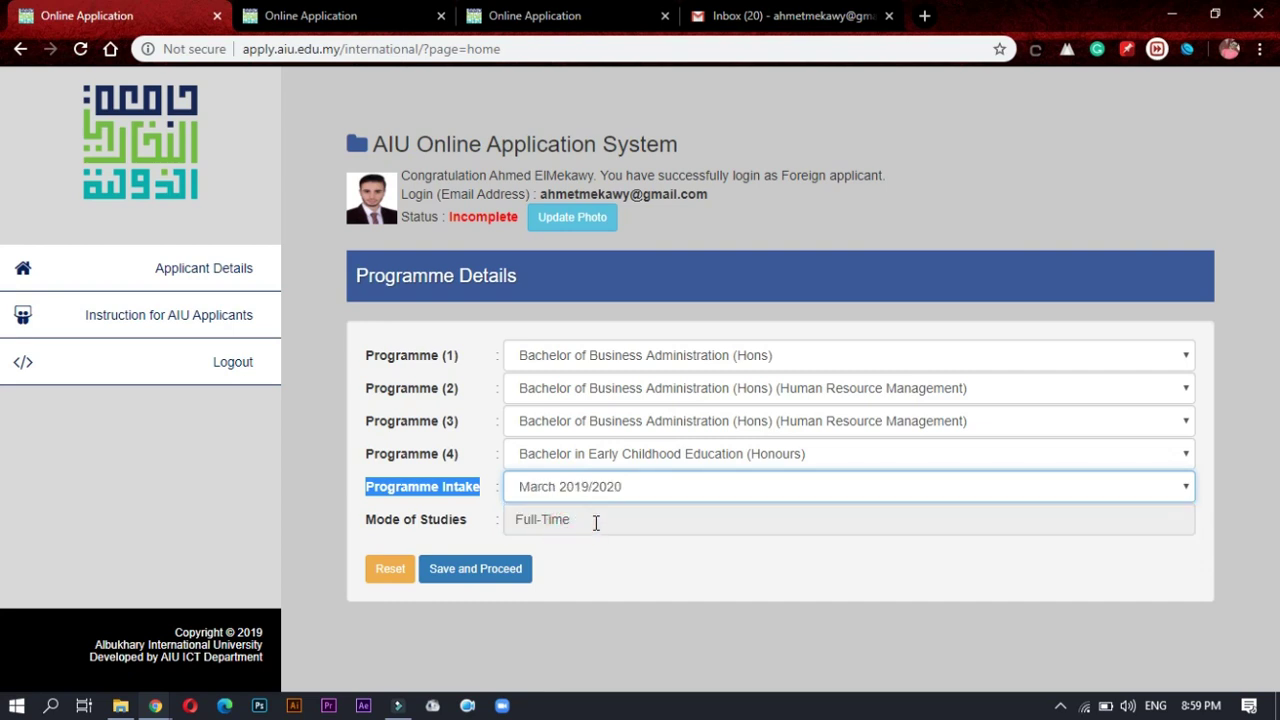
click(594, 520)
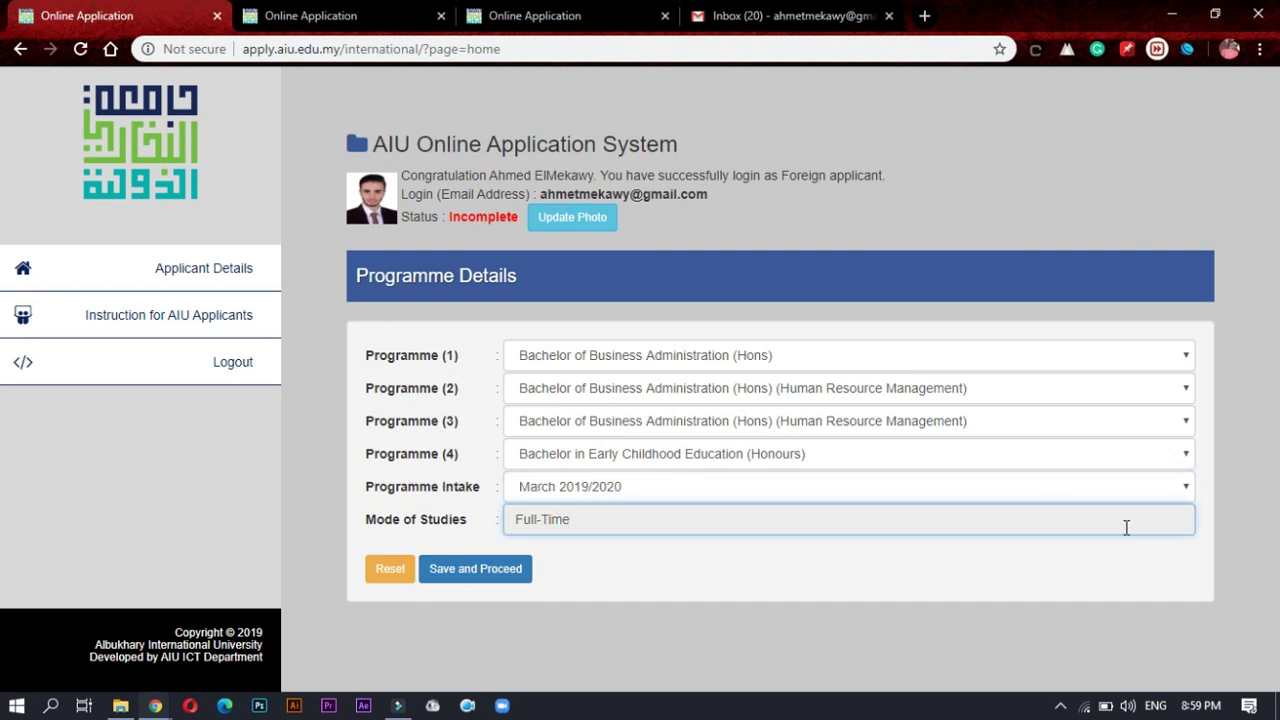
drag(500, 522, 600, 517)
click(617, 518)
drag(362, 515, 540, 516)
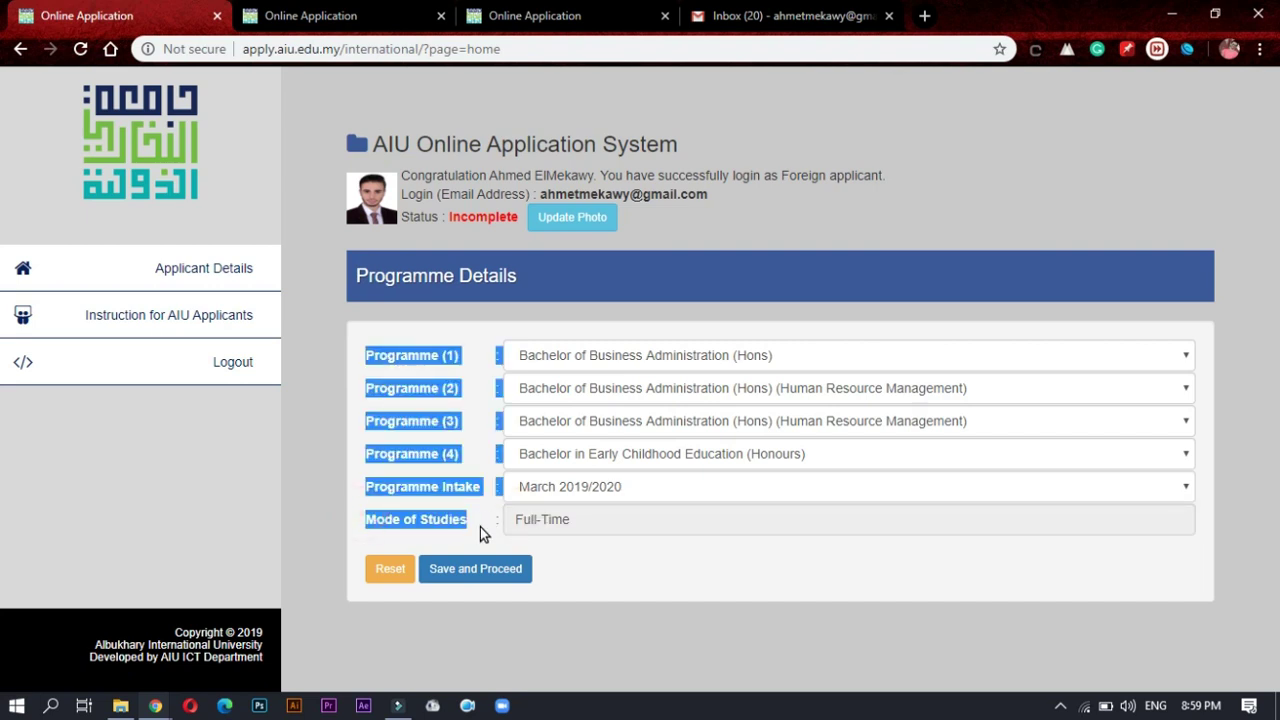
click(478, 528)
click(466, 568)
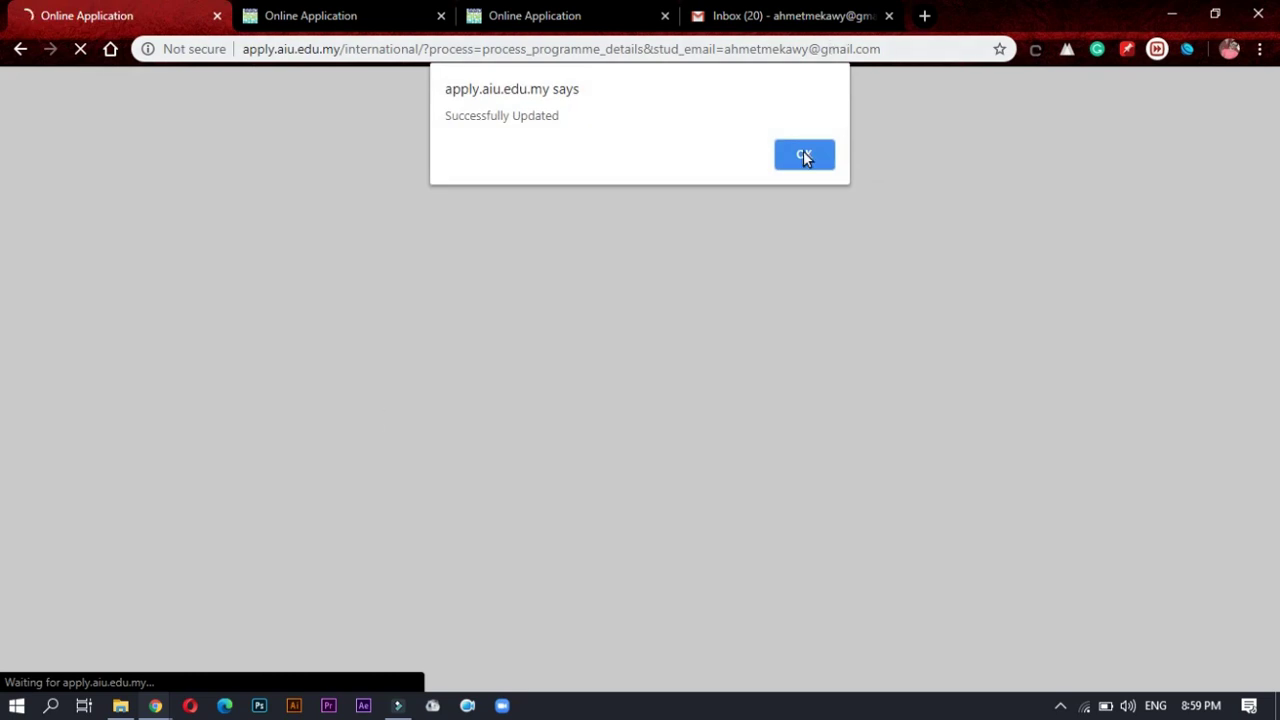
Step: Dismiss the Successfully Updated message and fill in the applicant's home address, city and postcode
click(803, 155)
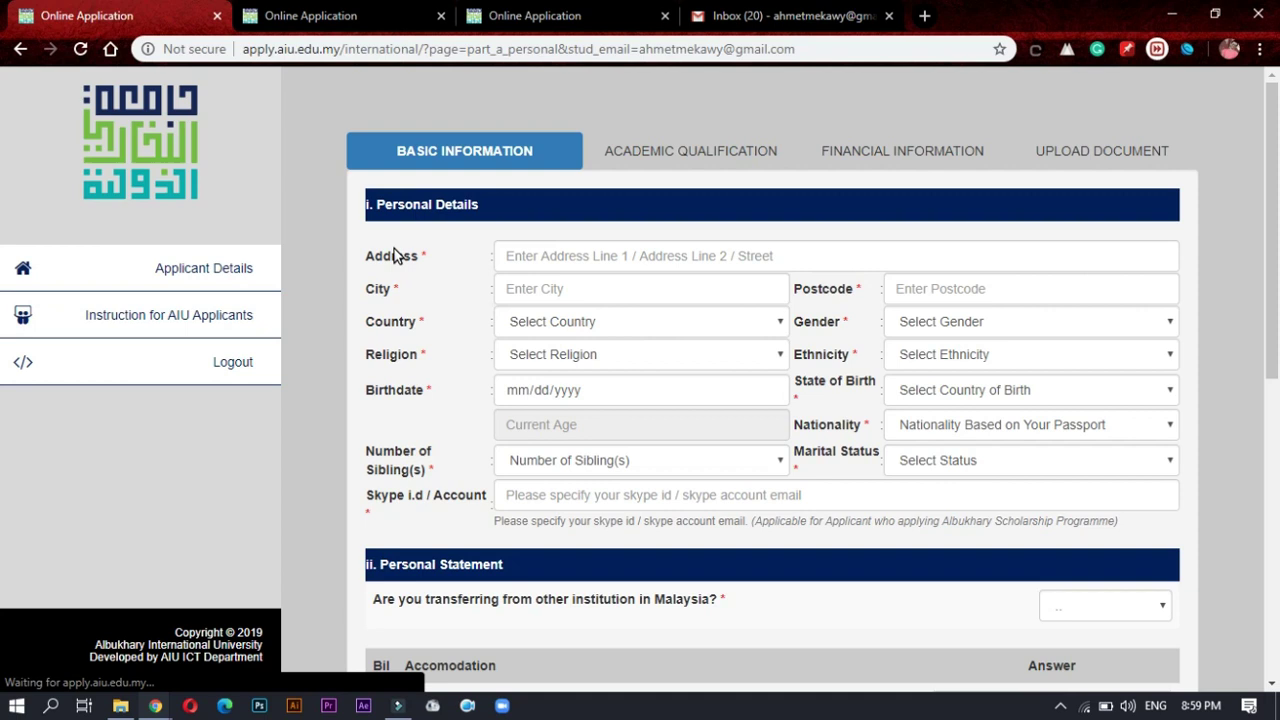
click(522, 254)
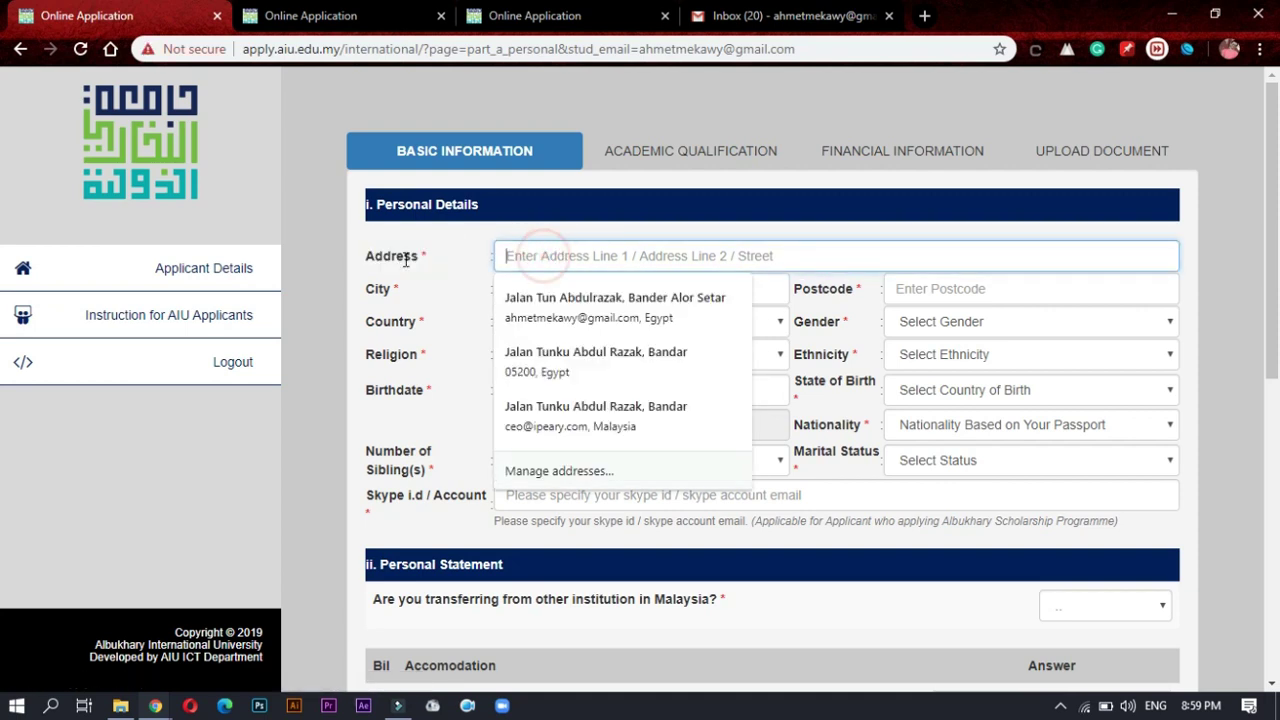
text(Qallin, )
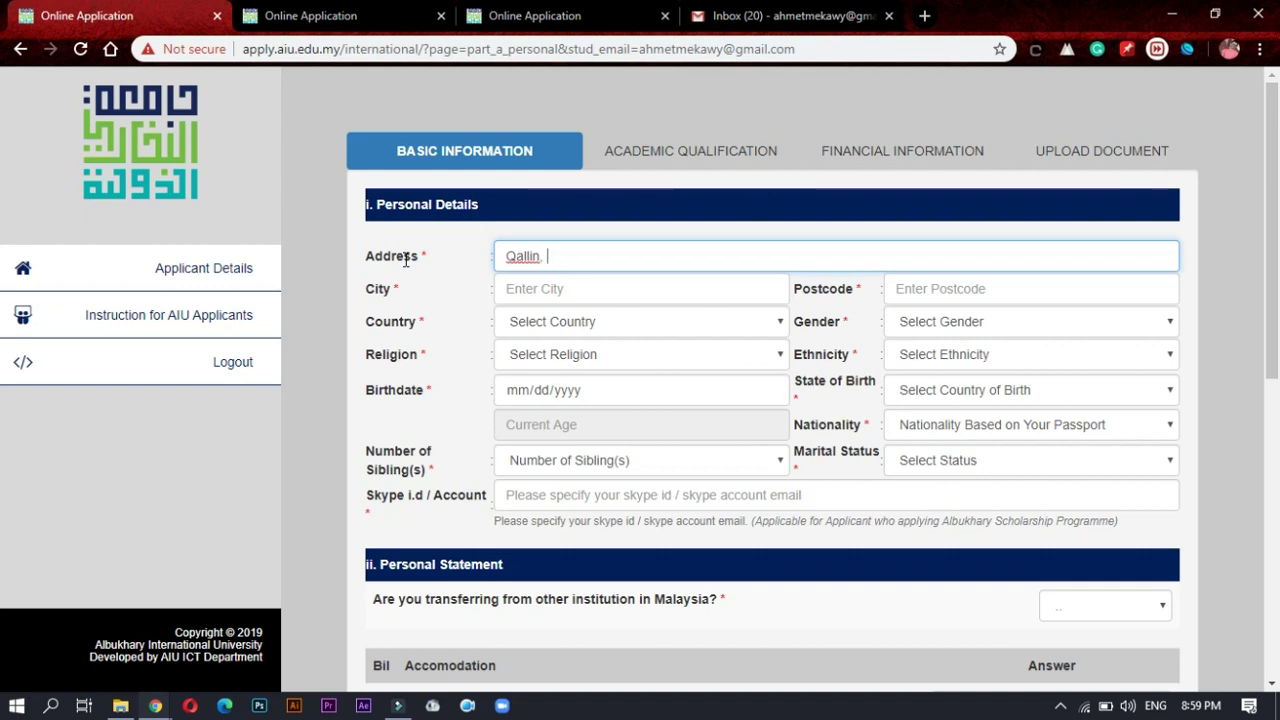
text(Kafr Elsh)
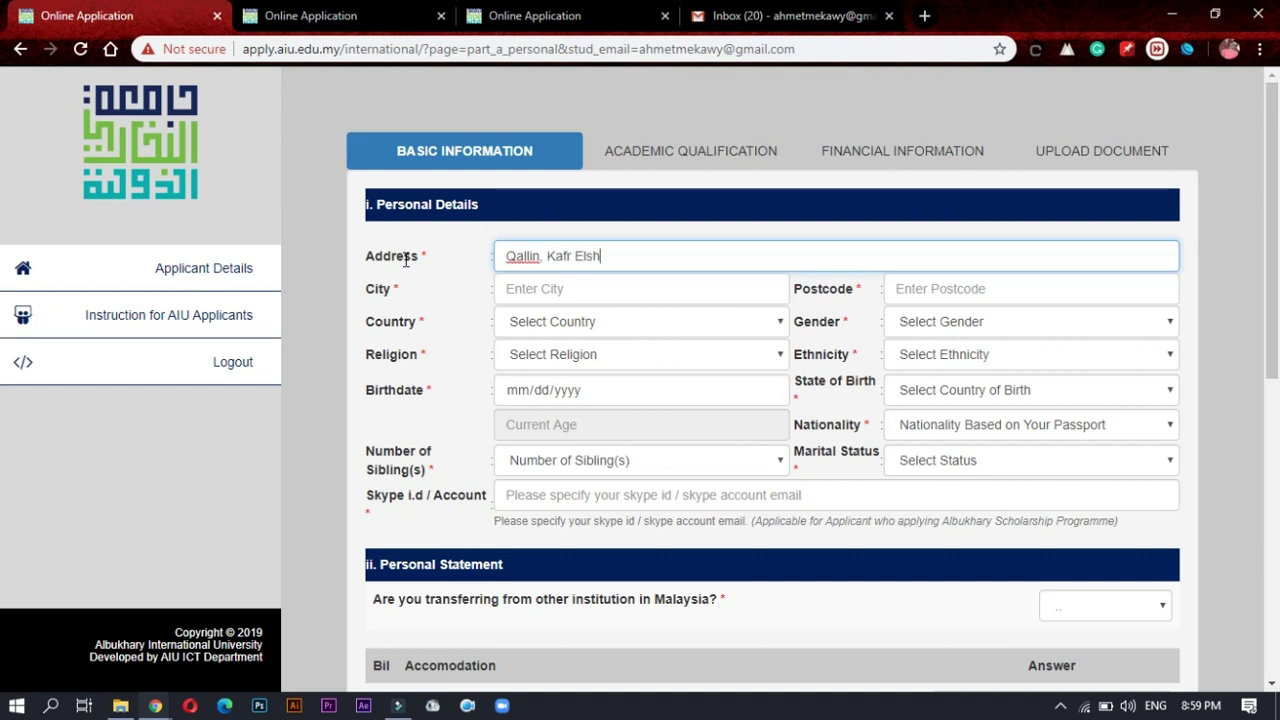
text(wikh, Egypt)
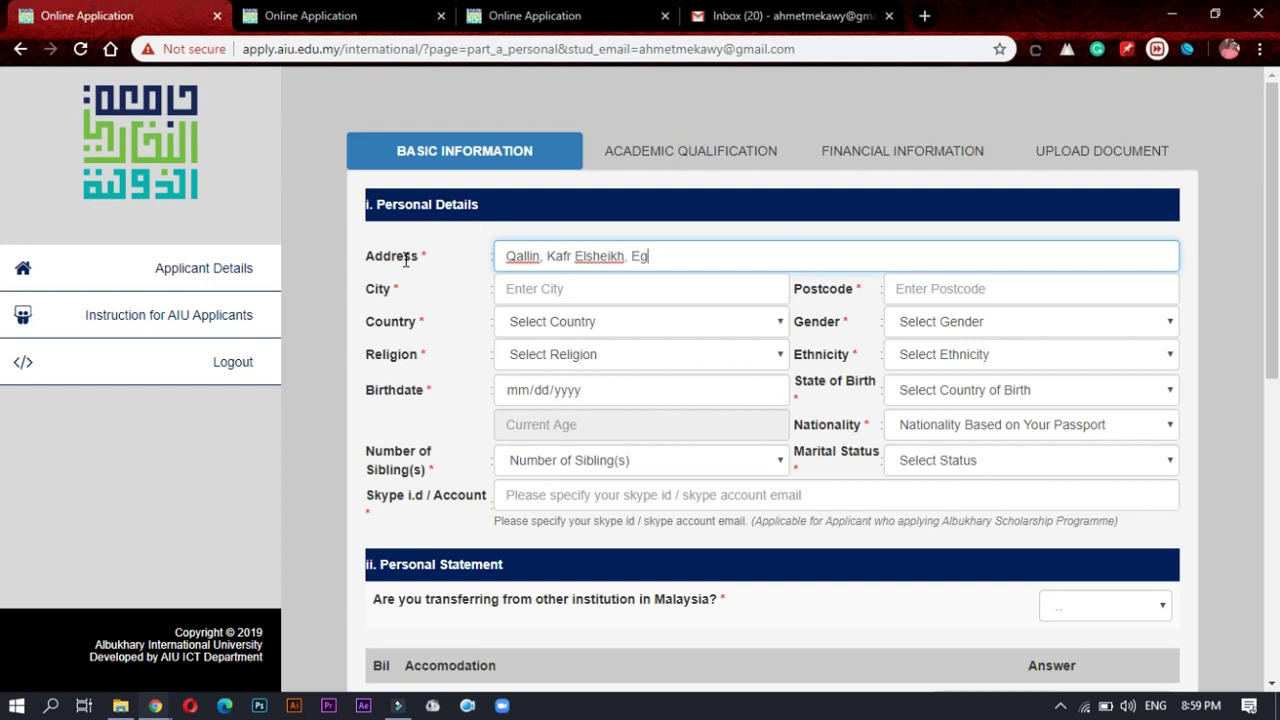
click(526, 294)
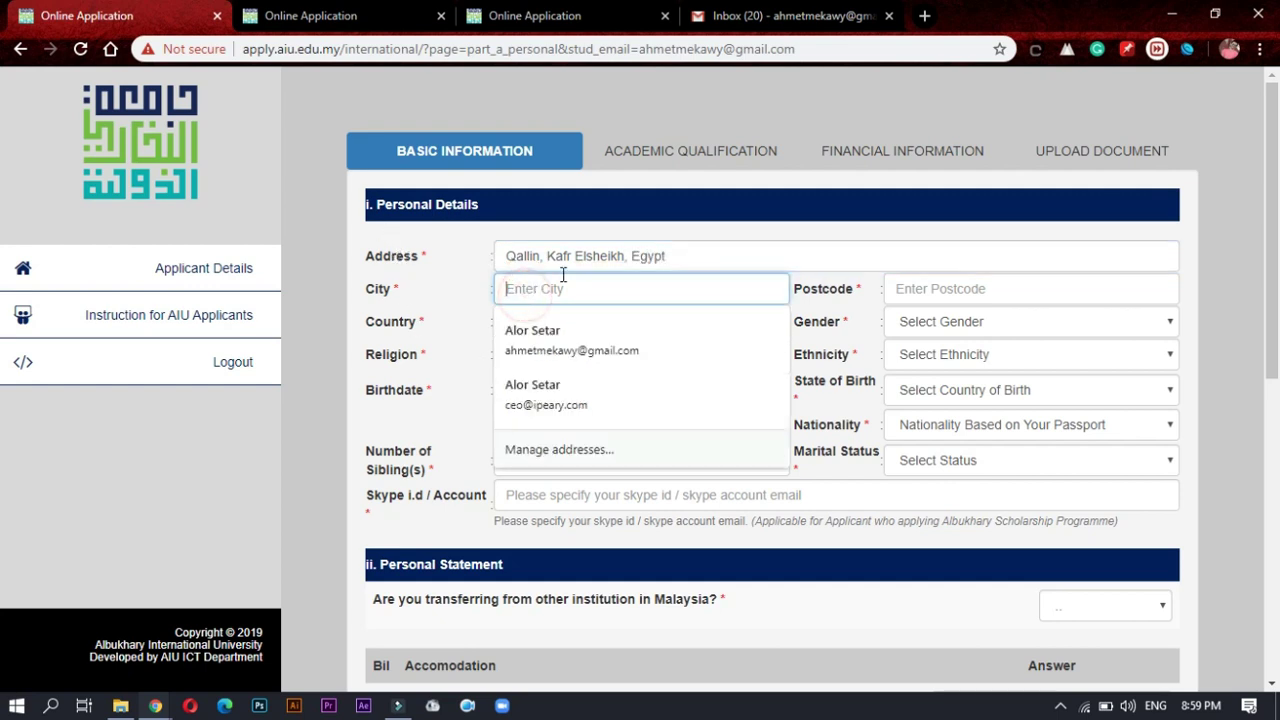
text(Ka)
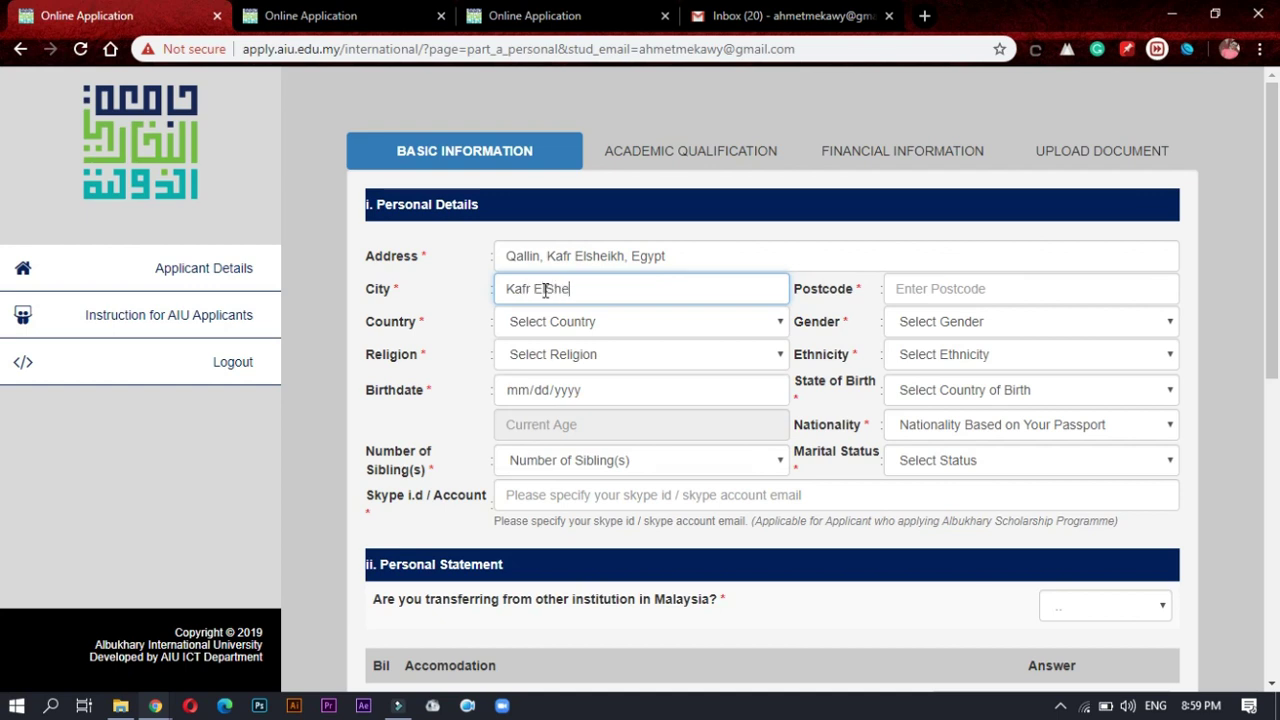
text(fr El Sheikh)
click(912, 287)
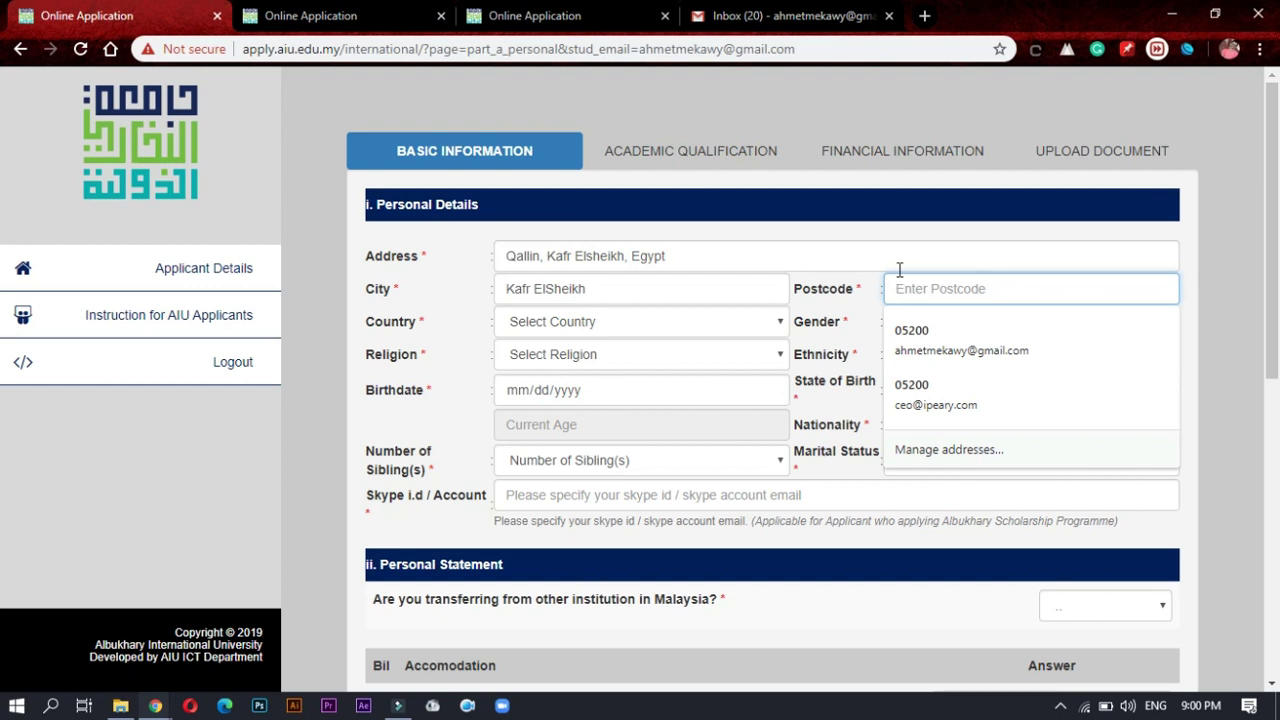
text(33746)
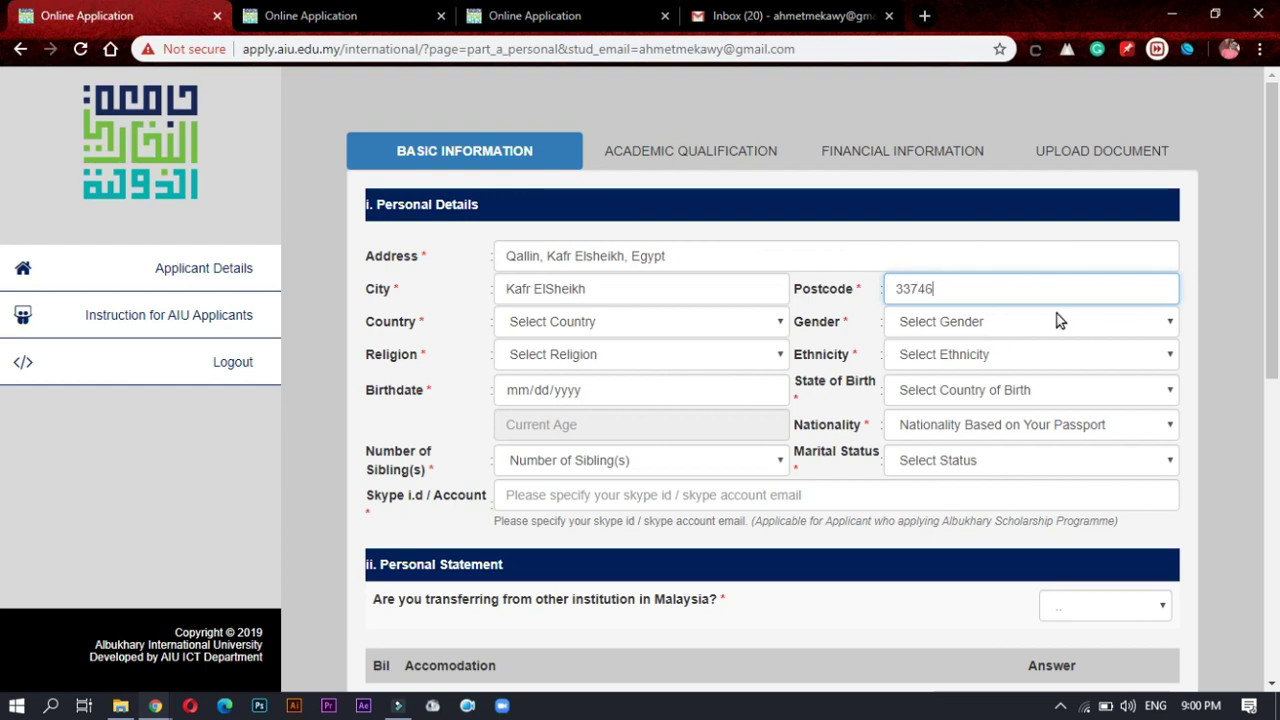
Step: Set Country to Egypt and Gender to Male
click(548, 321)
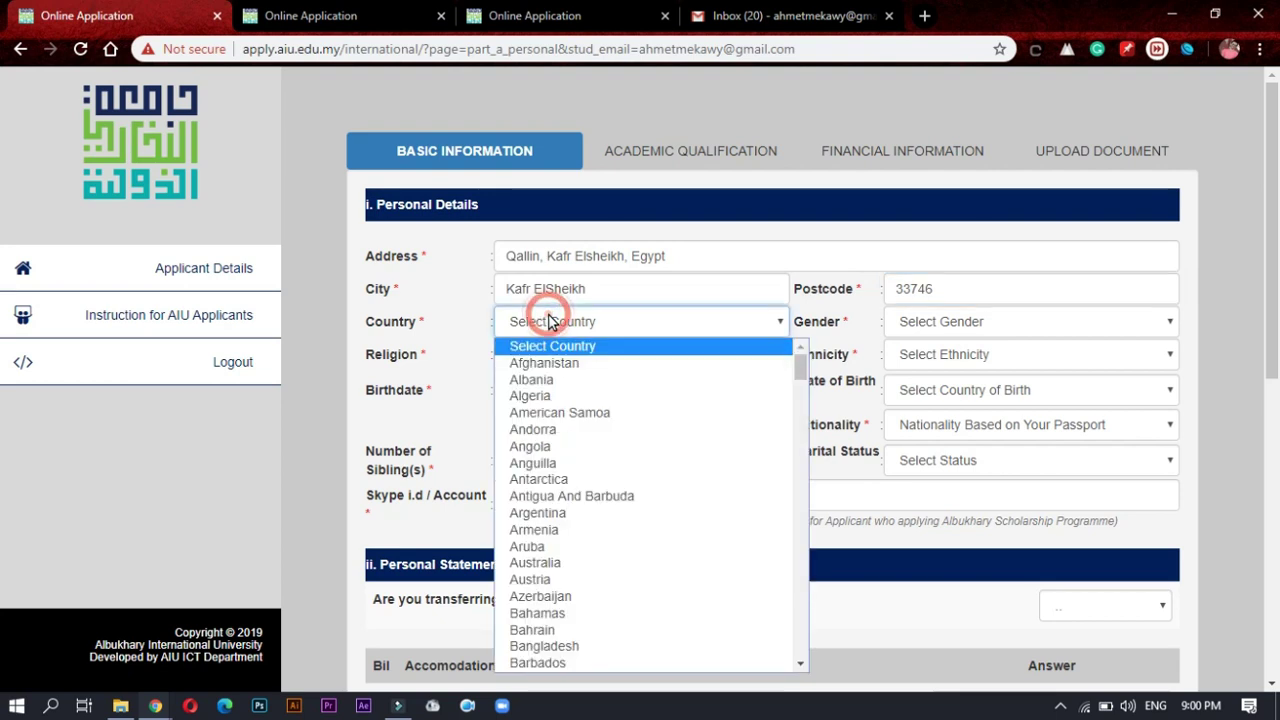
key(e)
key(Down)
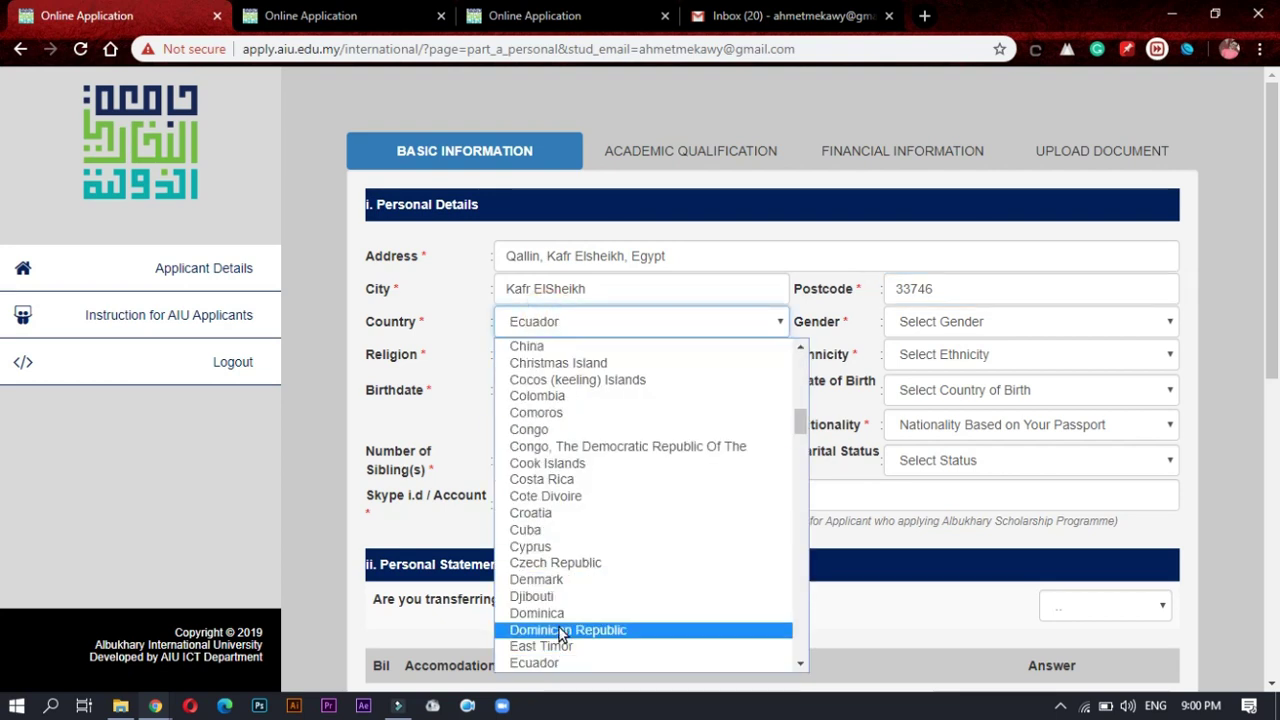
key(Down)
click(547, 662)
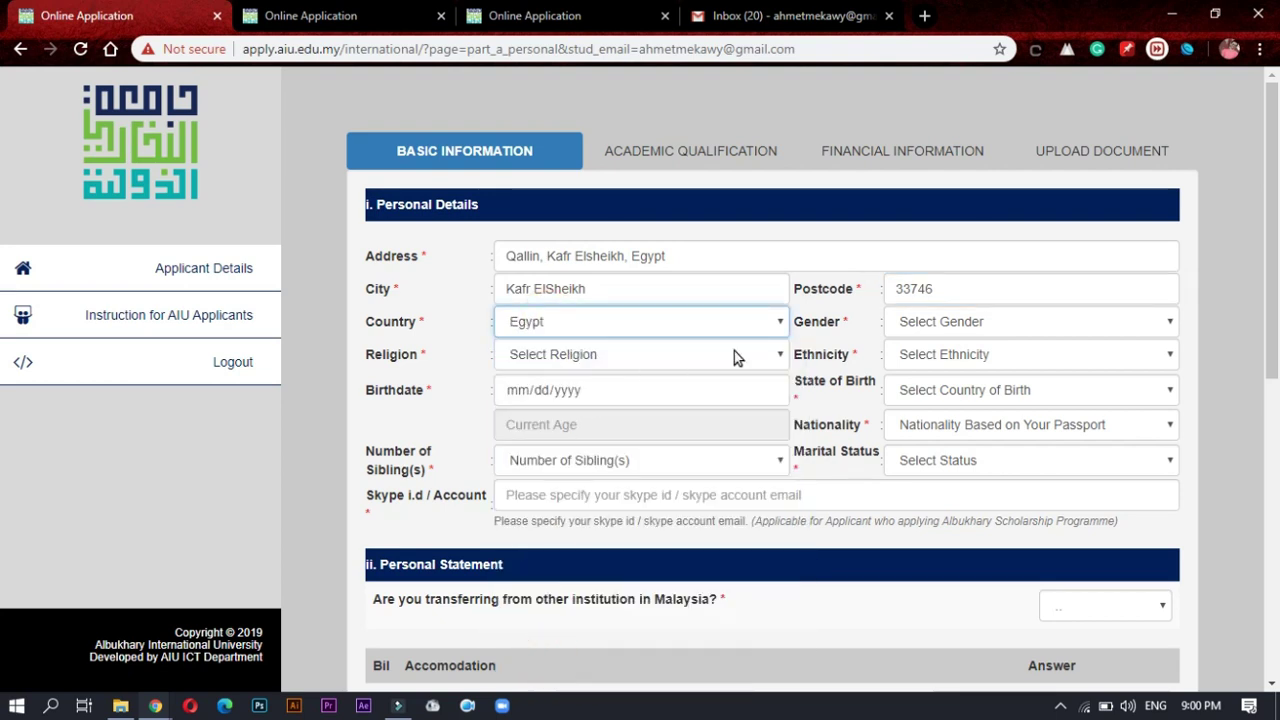
click(857, 323)
click(905, 322)
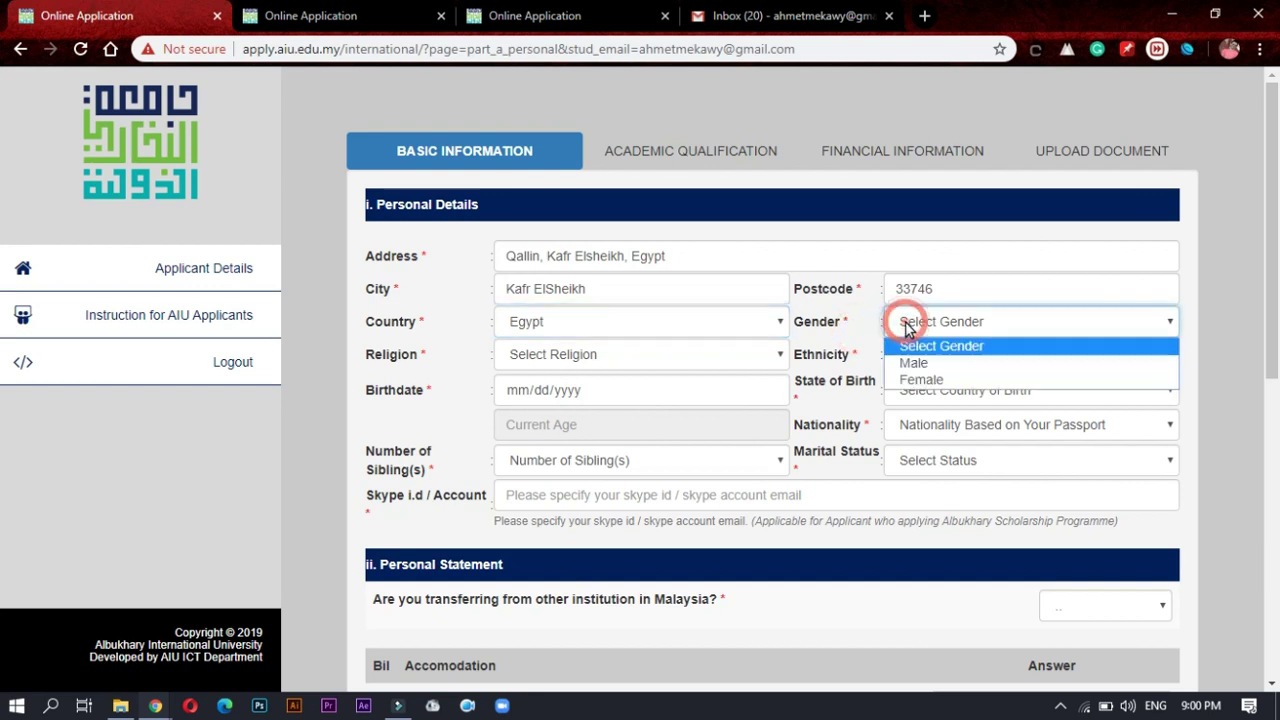
click(926, 364)
Step: Set Religion to Muslims and Ethnicity to Egyptians
key(Tab)
key(m)
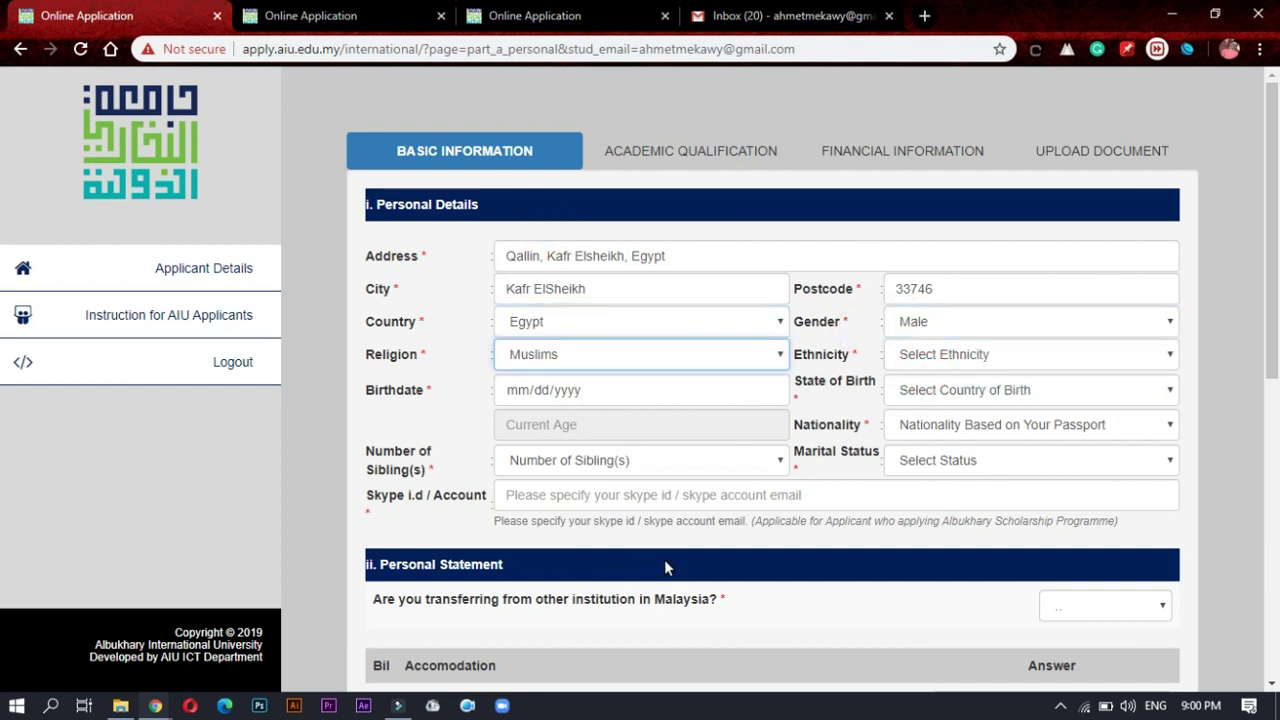
click(541, 359)
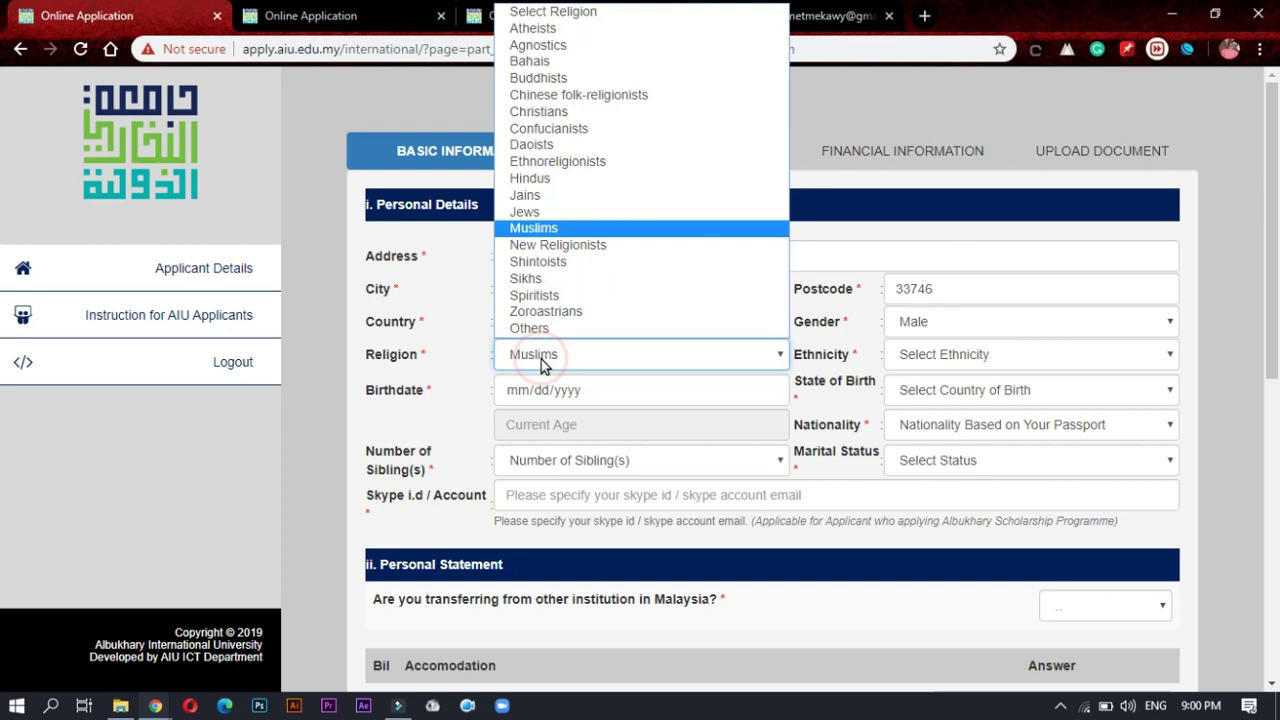
click(540, 229)
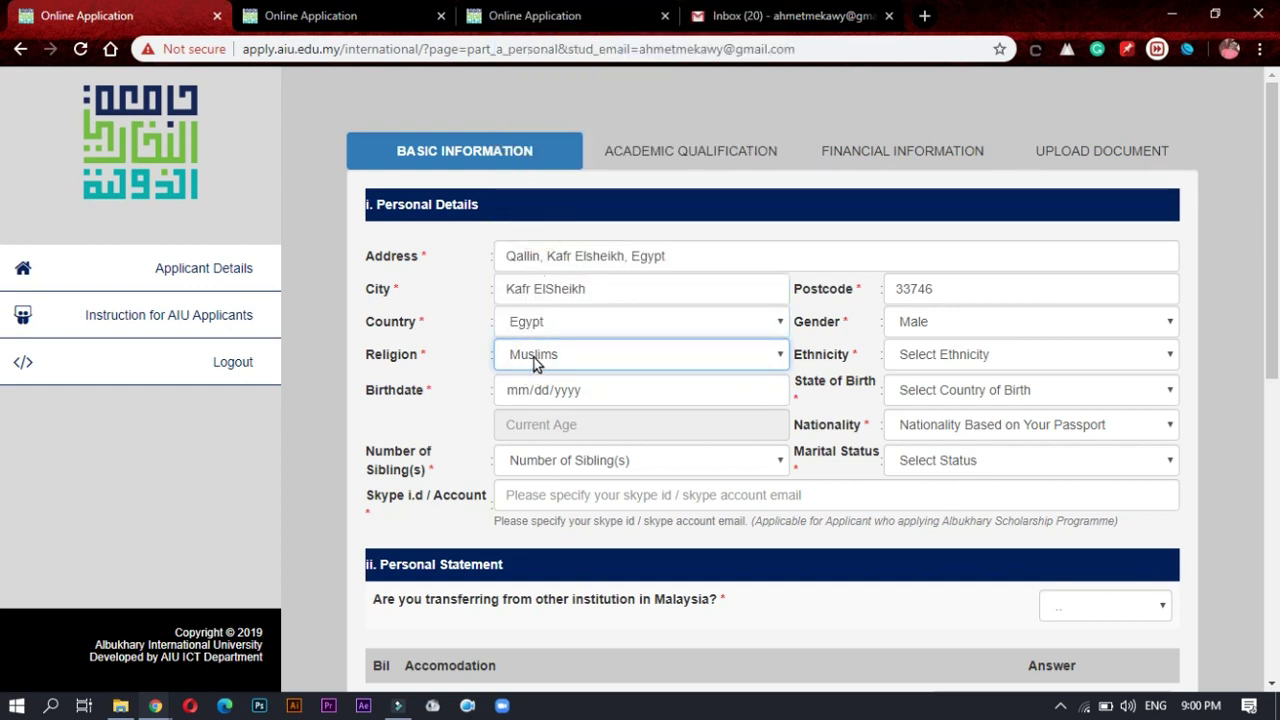
click(950, 366)
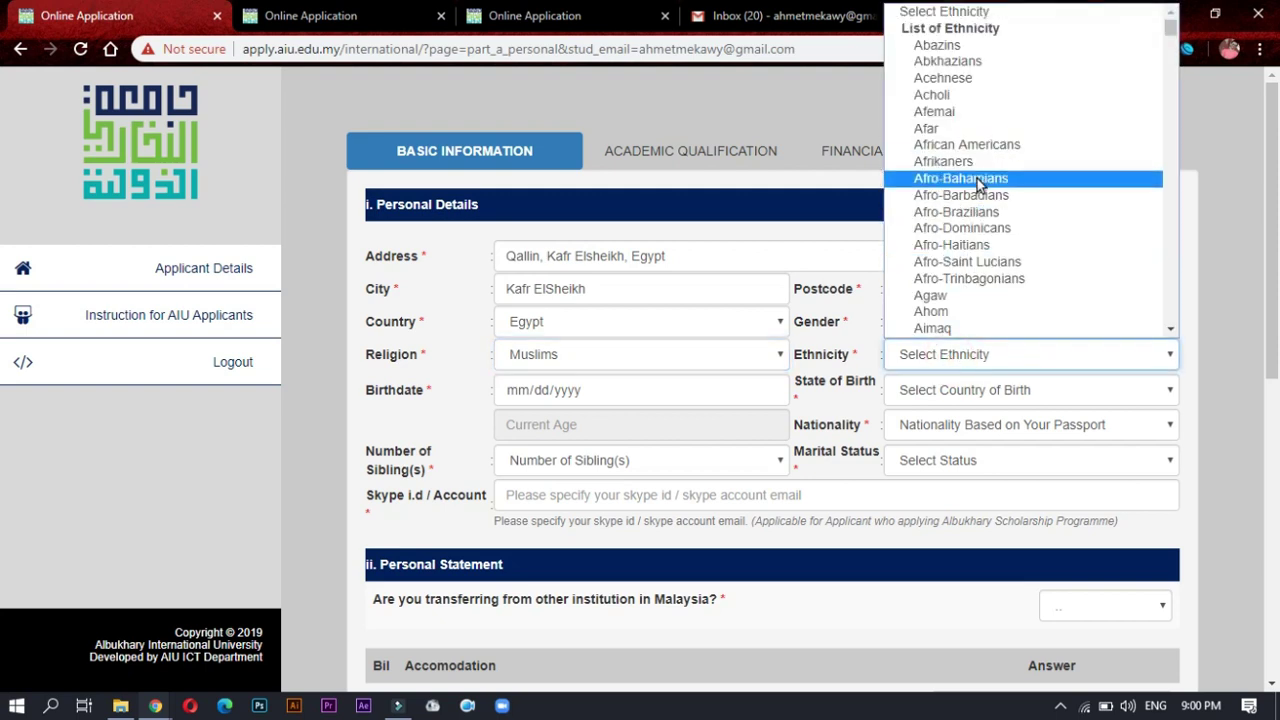
scroll(980, 303, down, 3)
scroll(994, 191, down, 10)
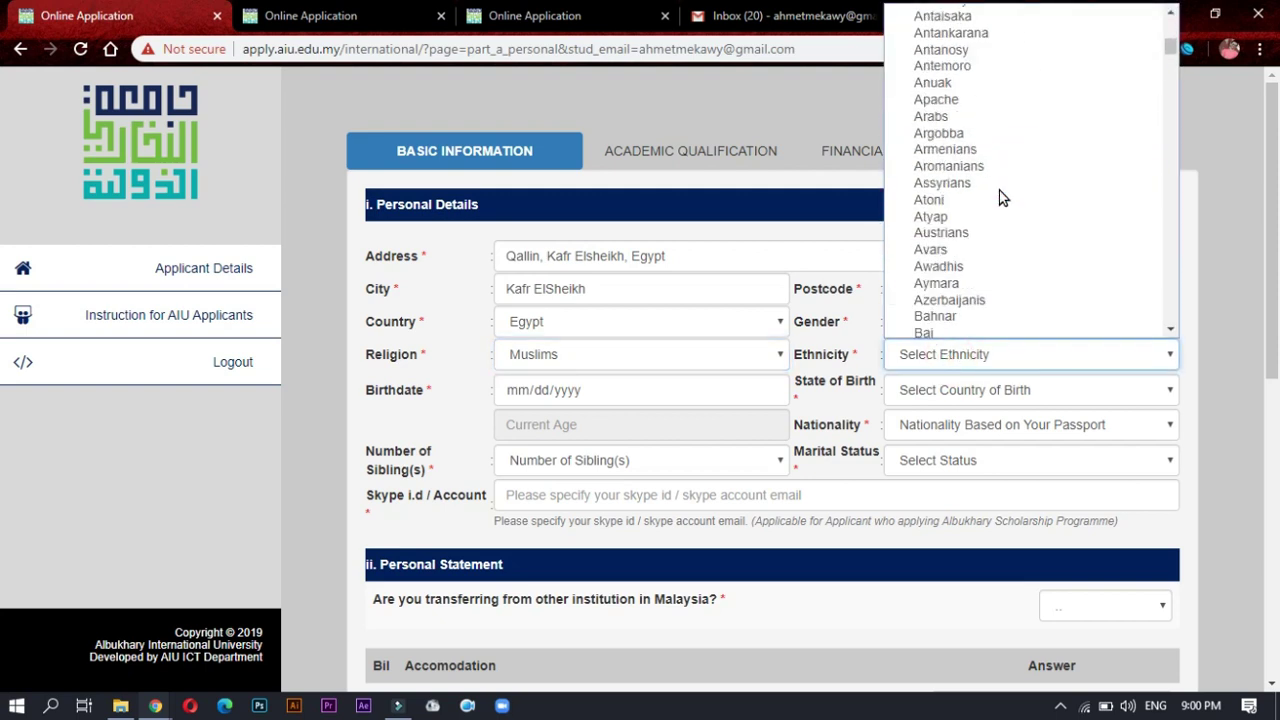
scroll(1003, 197, down, 20)
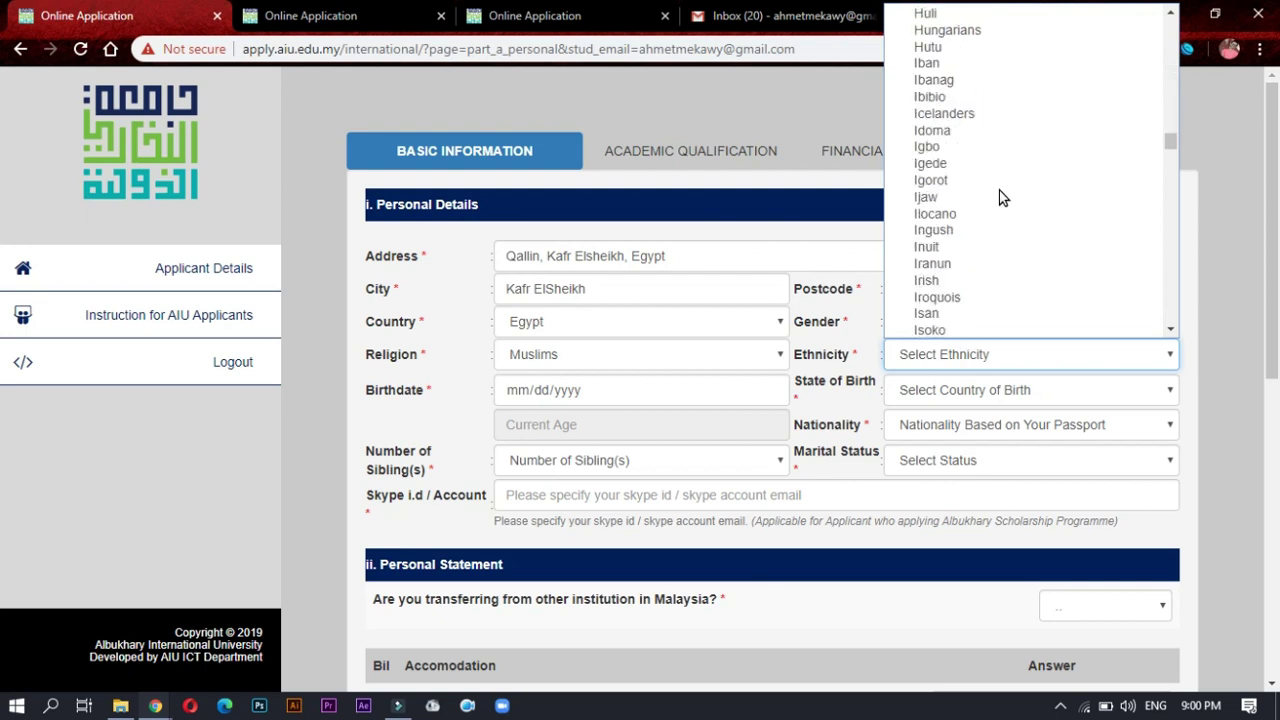
text(edo)
click(938, 62)
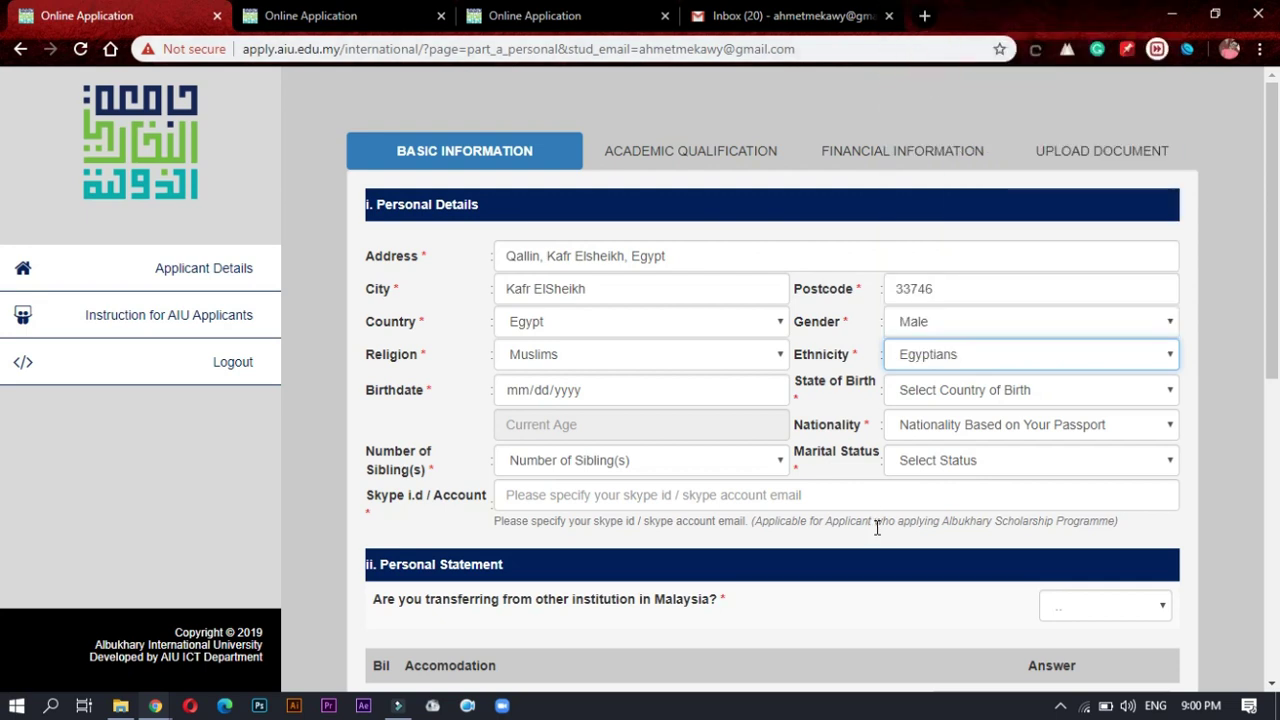
click(512, 395)
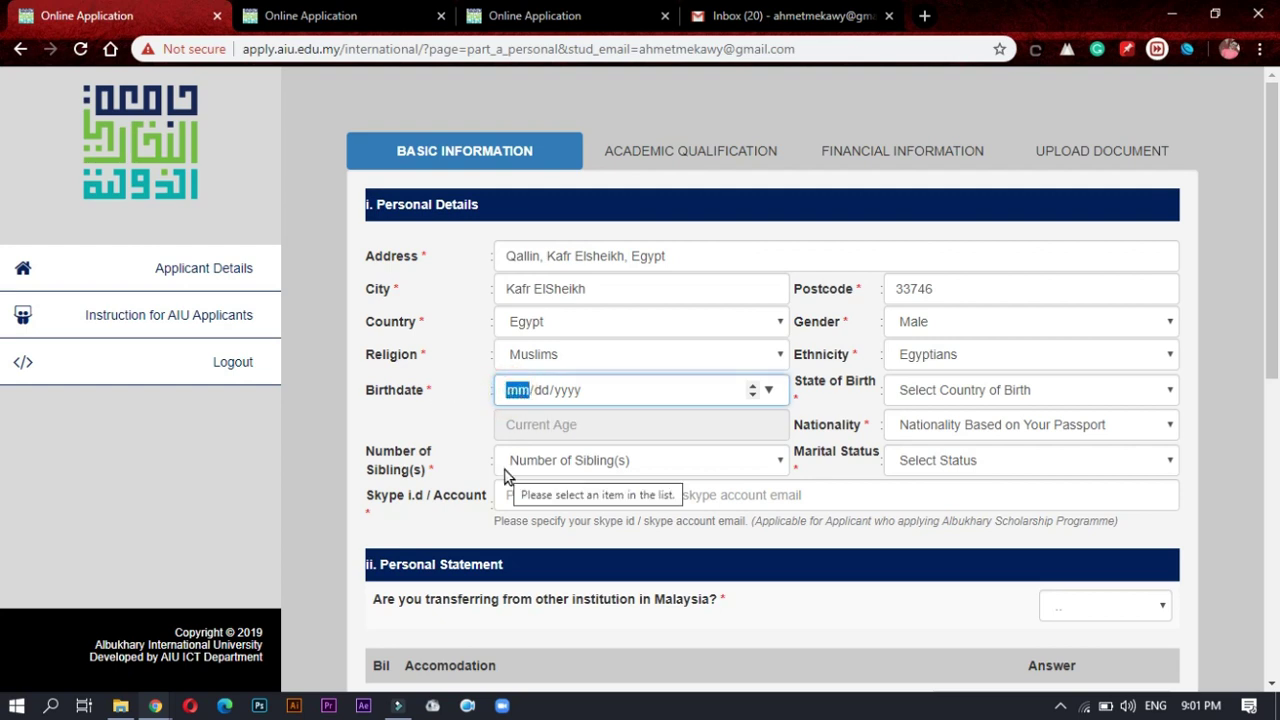
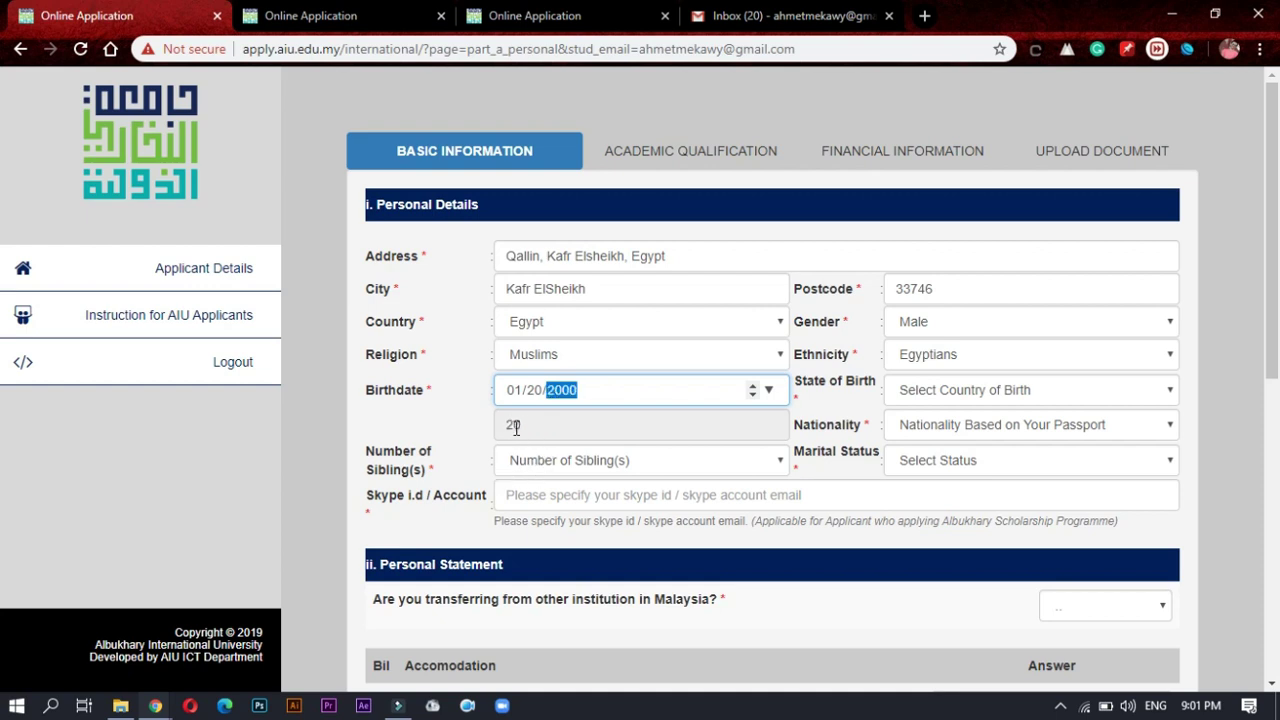
click(515, 427)
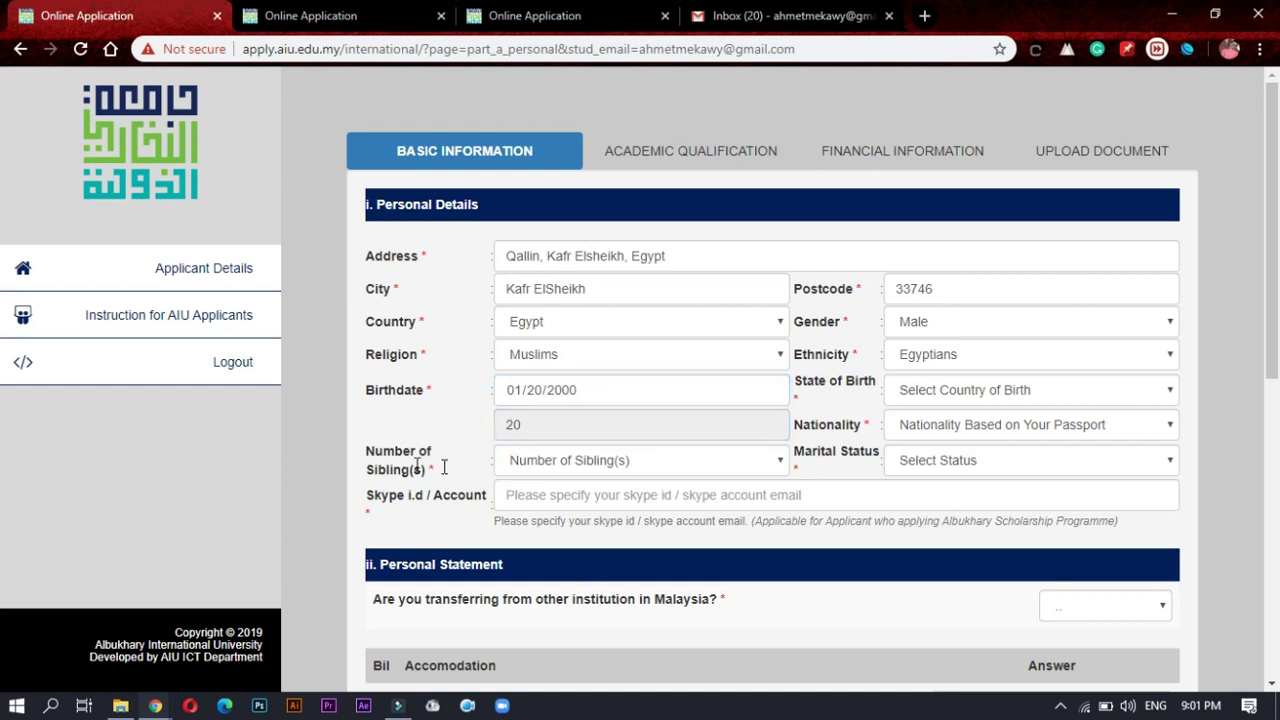
click(993, 430)
key(e)
key(e)
key(e)
key(e)
key(e)
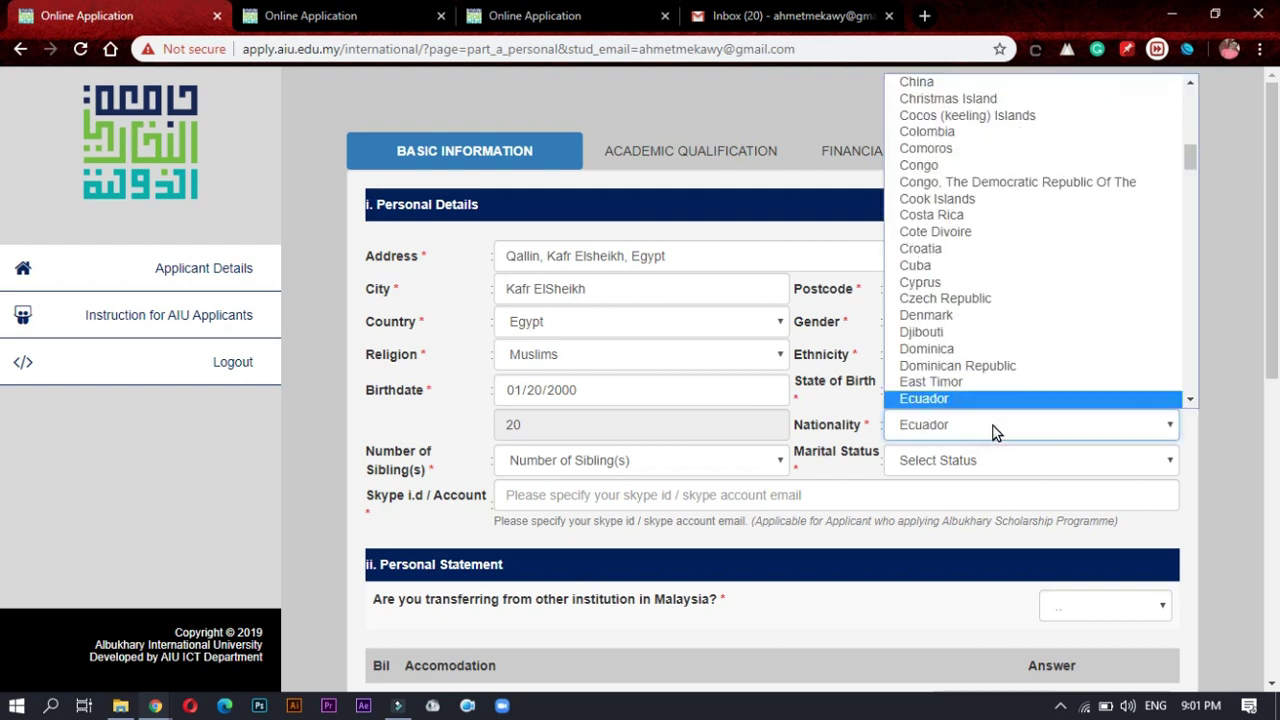
click(924, 370)
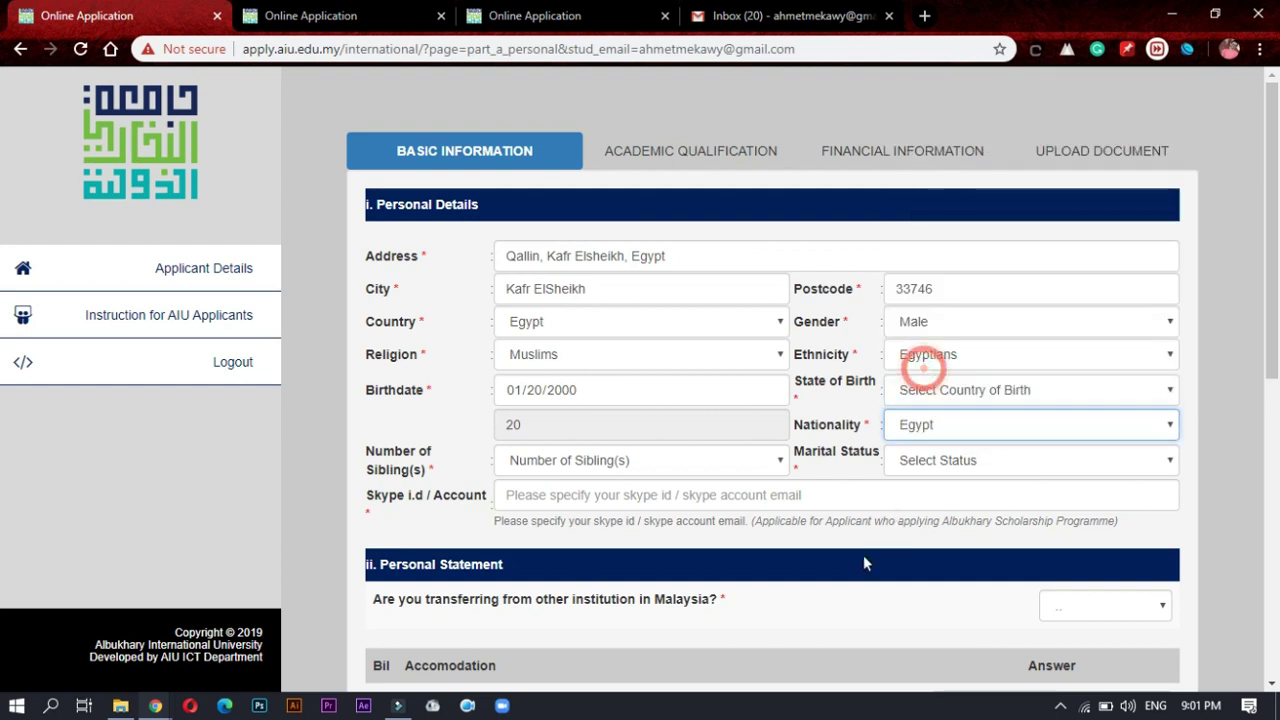
Step: Set Number of Sibling(s) to 2 and Marital Status to Single
click(643, 466)
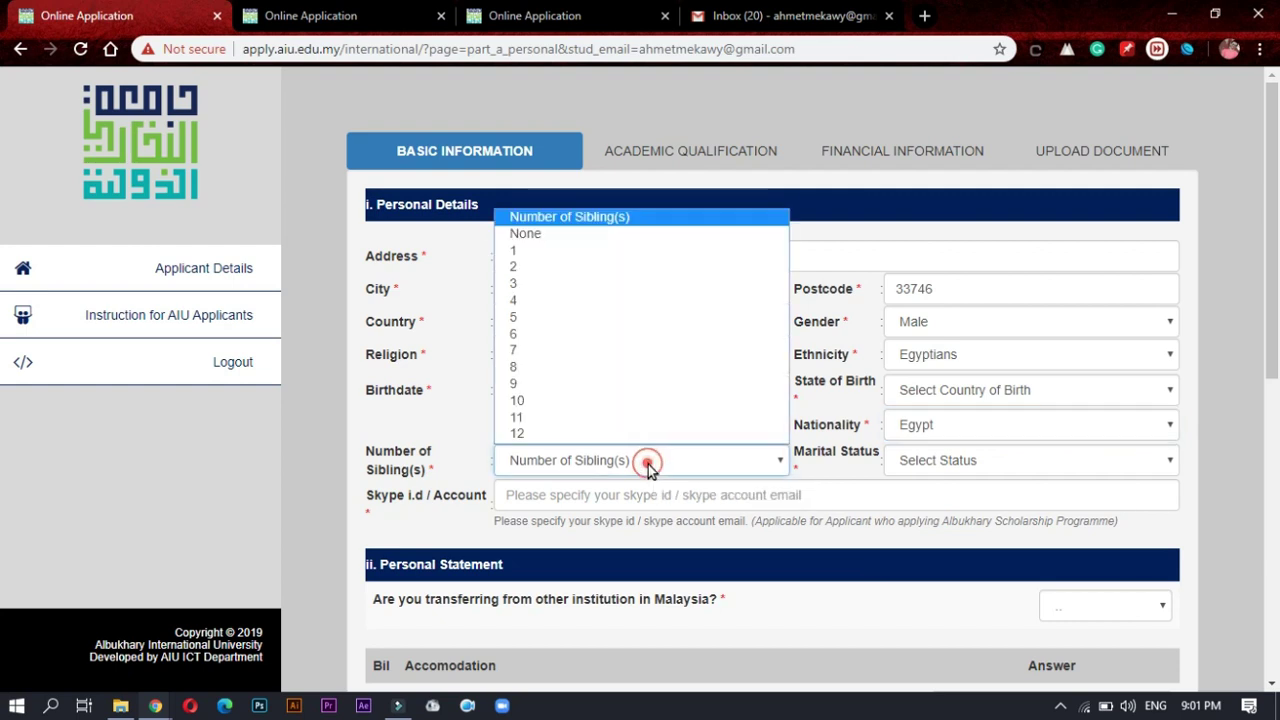
click(540, 268)
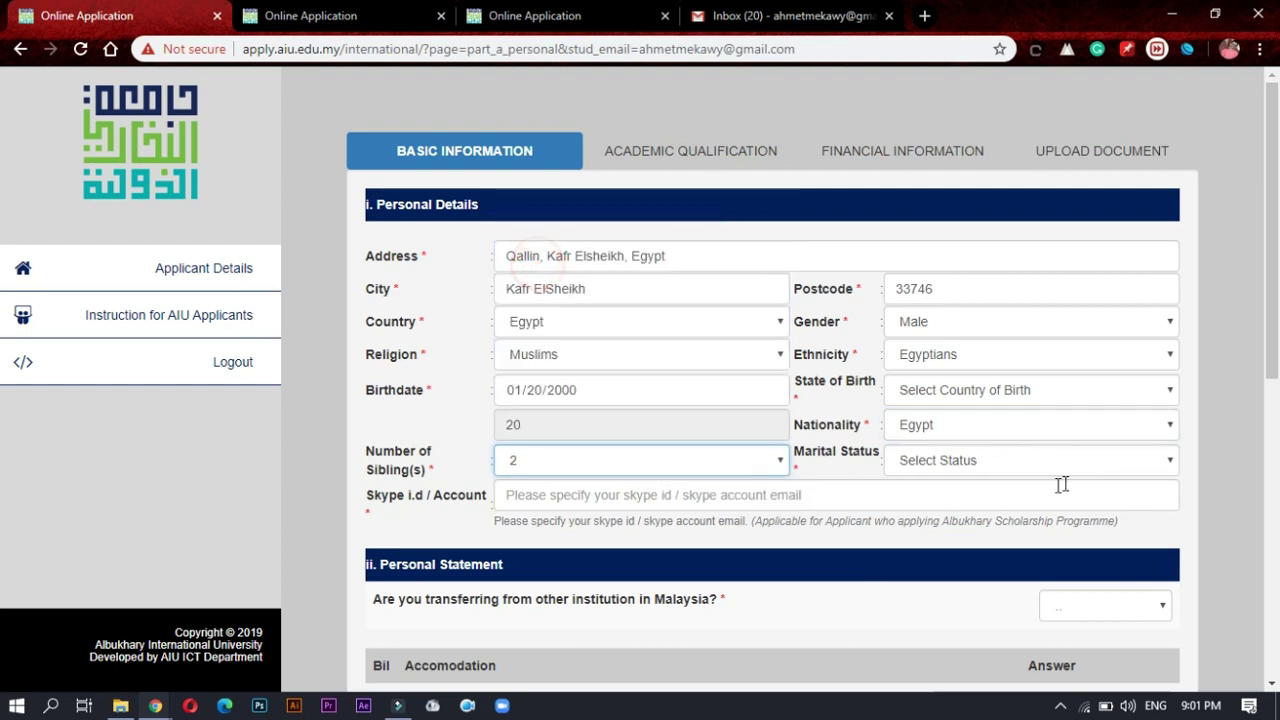
click(960, 468)
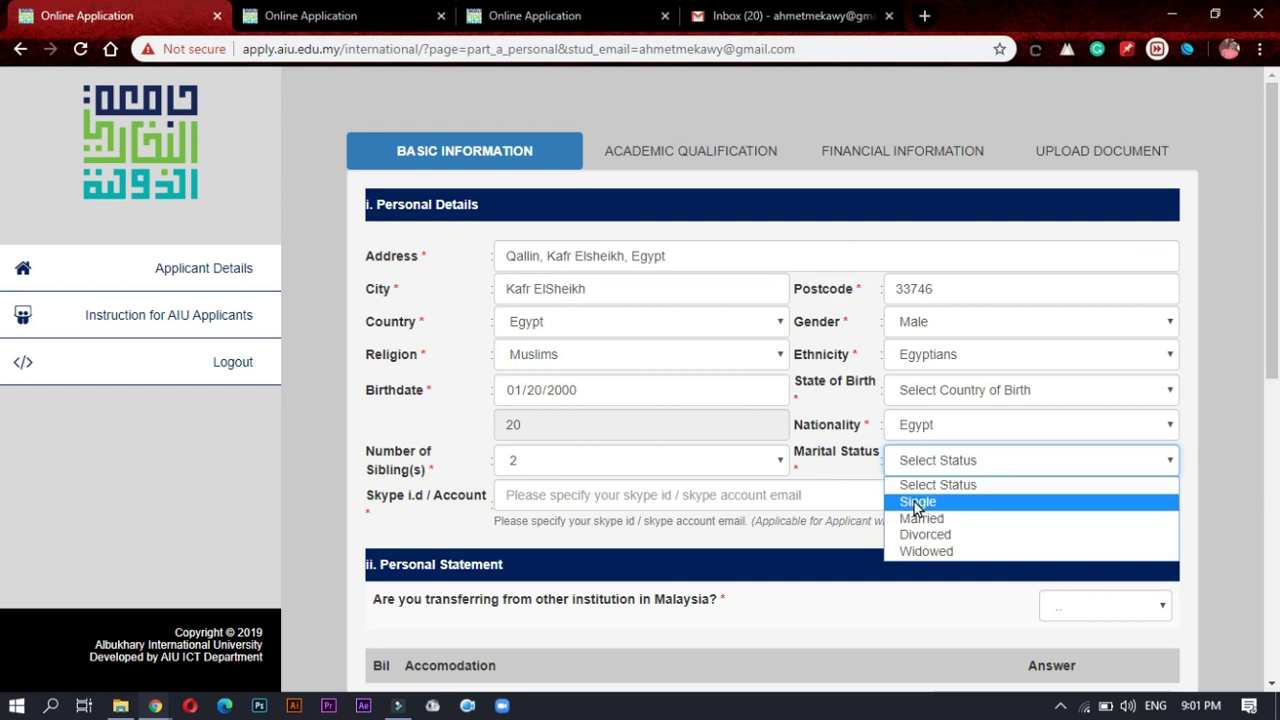
click(910, 502)
Step: Type the applicant's Skype account id, correcting typos along the way
click(551, 500)
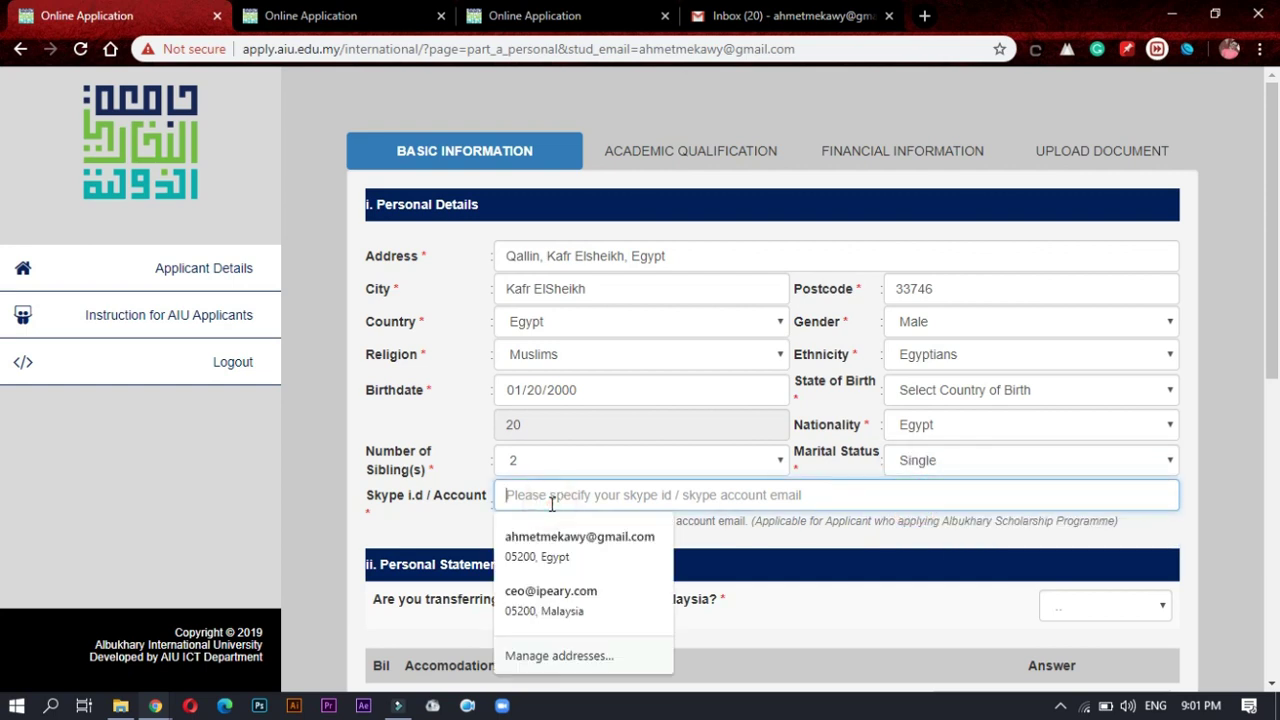
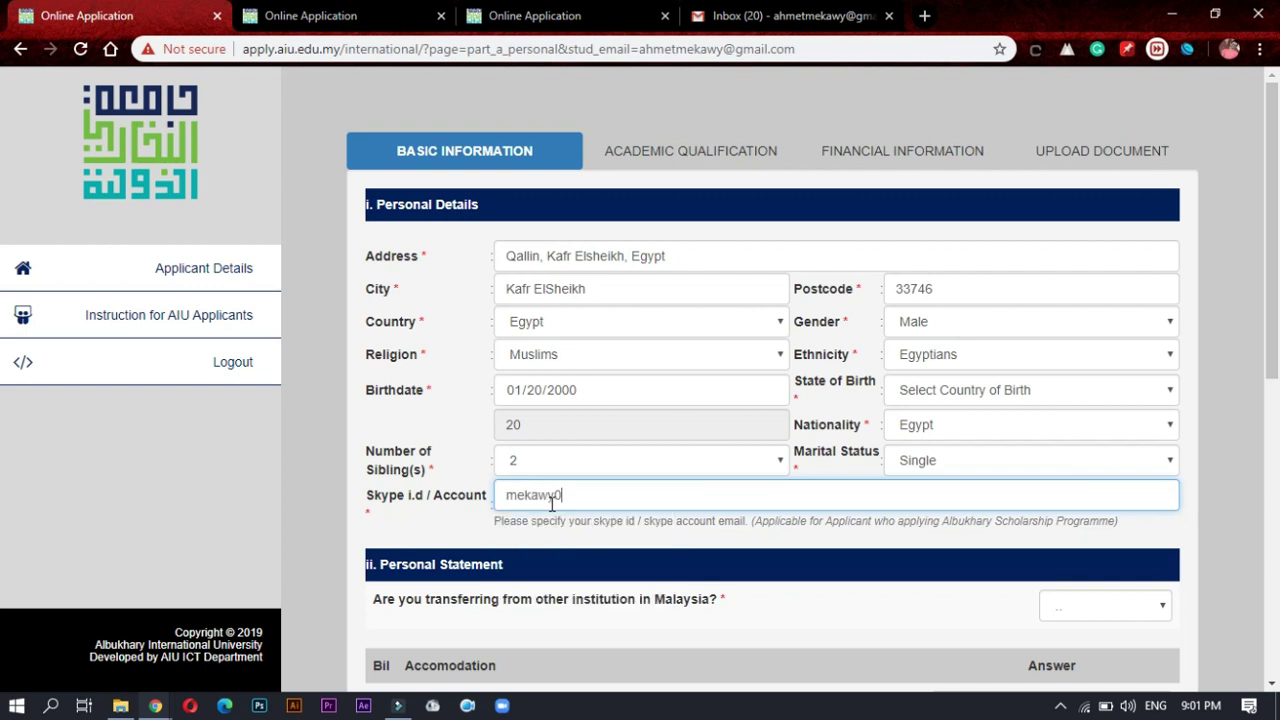
Step: Answer No to transferring from another Malaysian institution and Yes to staying in hostel
scroll(590, 288, down, 2)
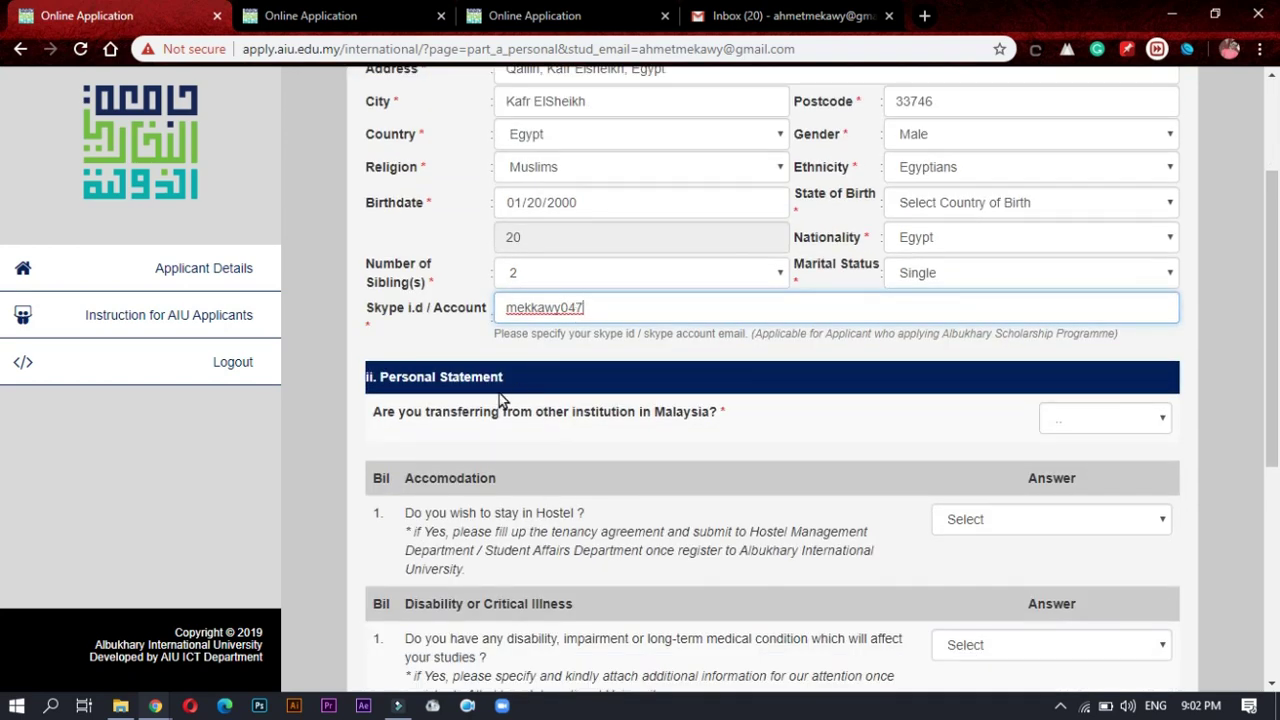
click(494, 427)
scroll(517, 412, down, 1)
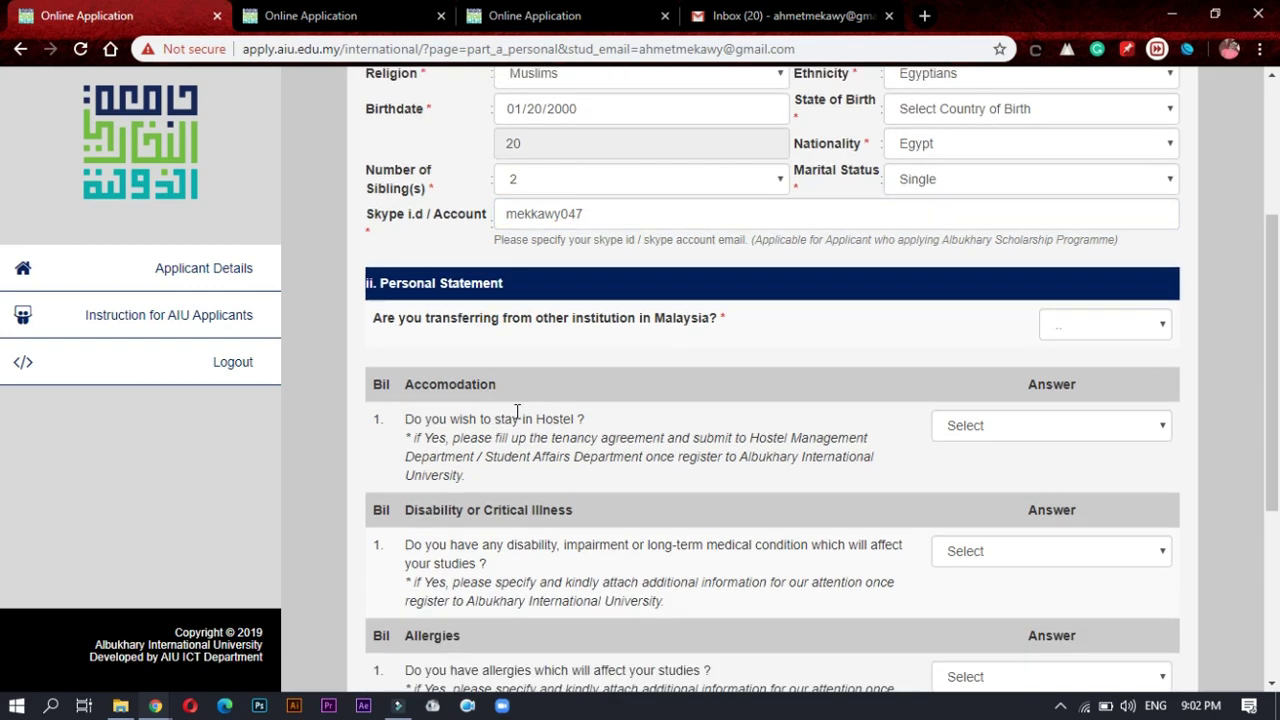
scroll(517, 412, down, 1)
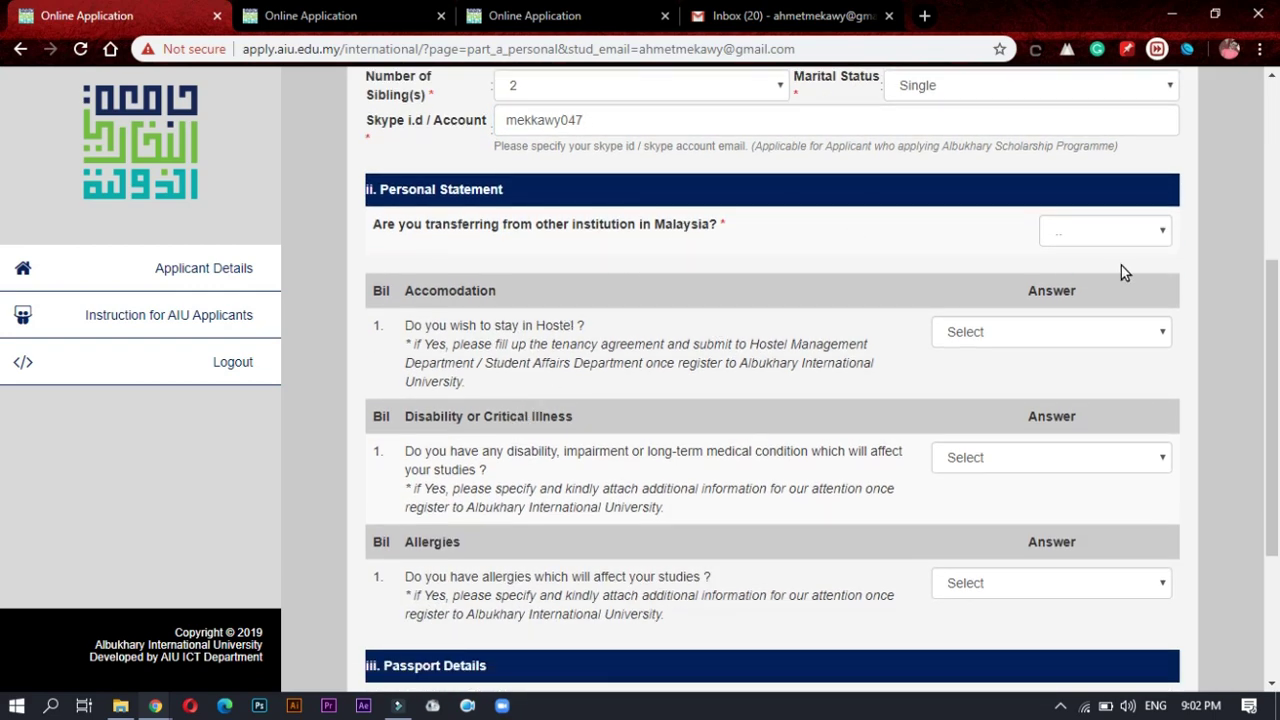
triple_click(503, 224)
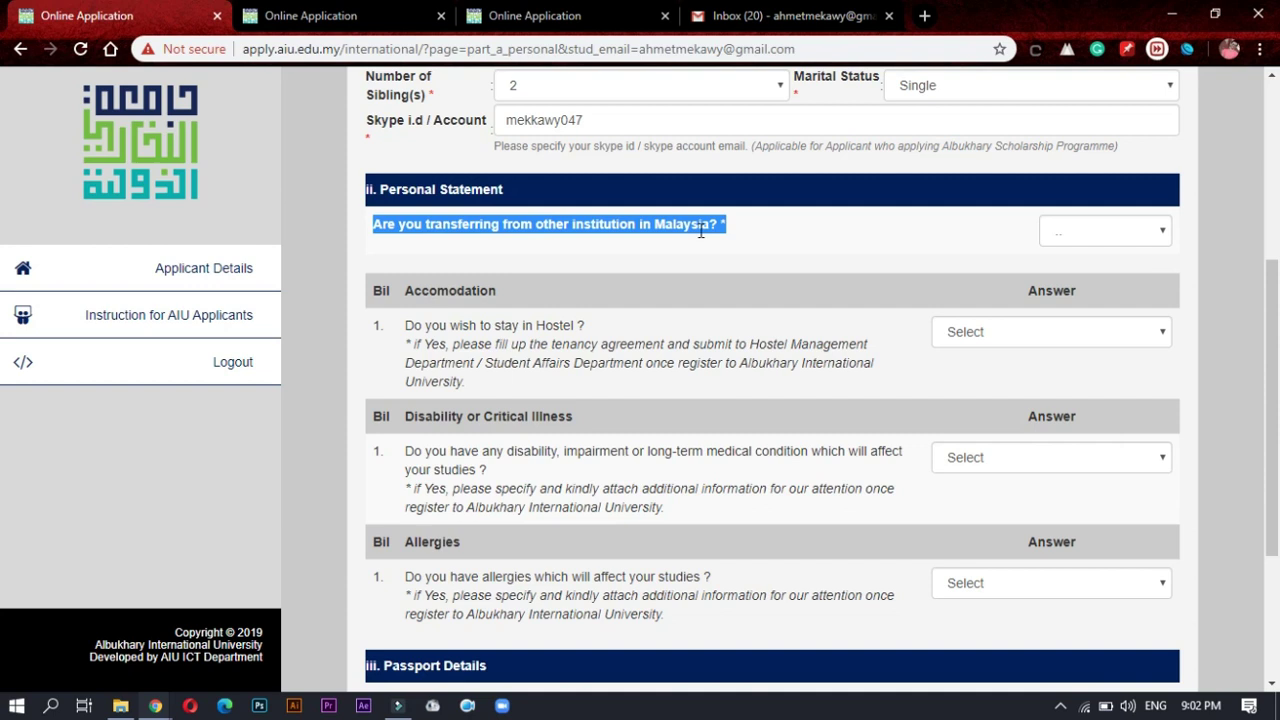
click(1140, 236)
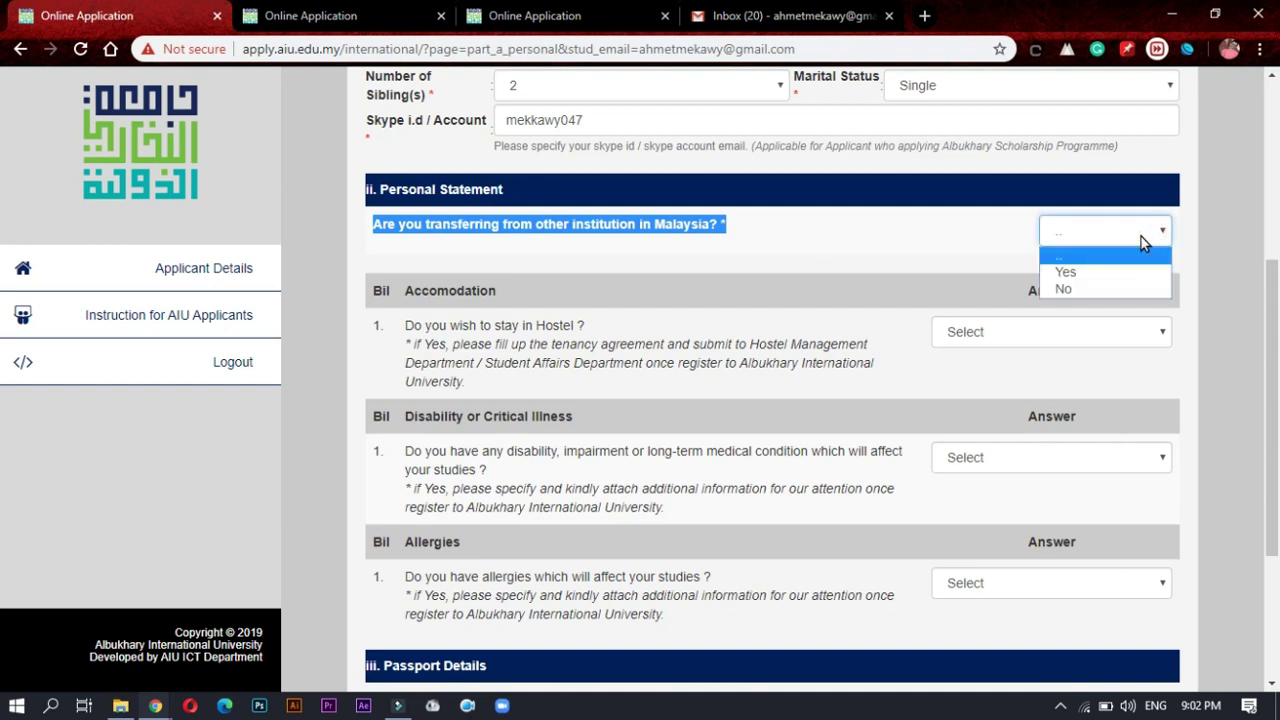
click(1072, 289)
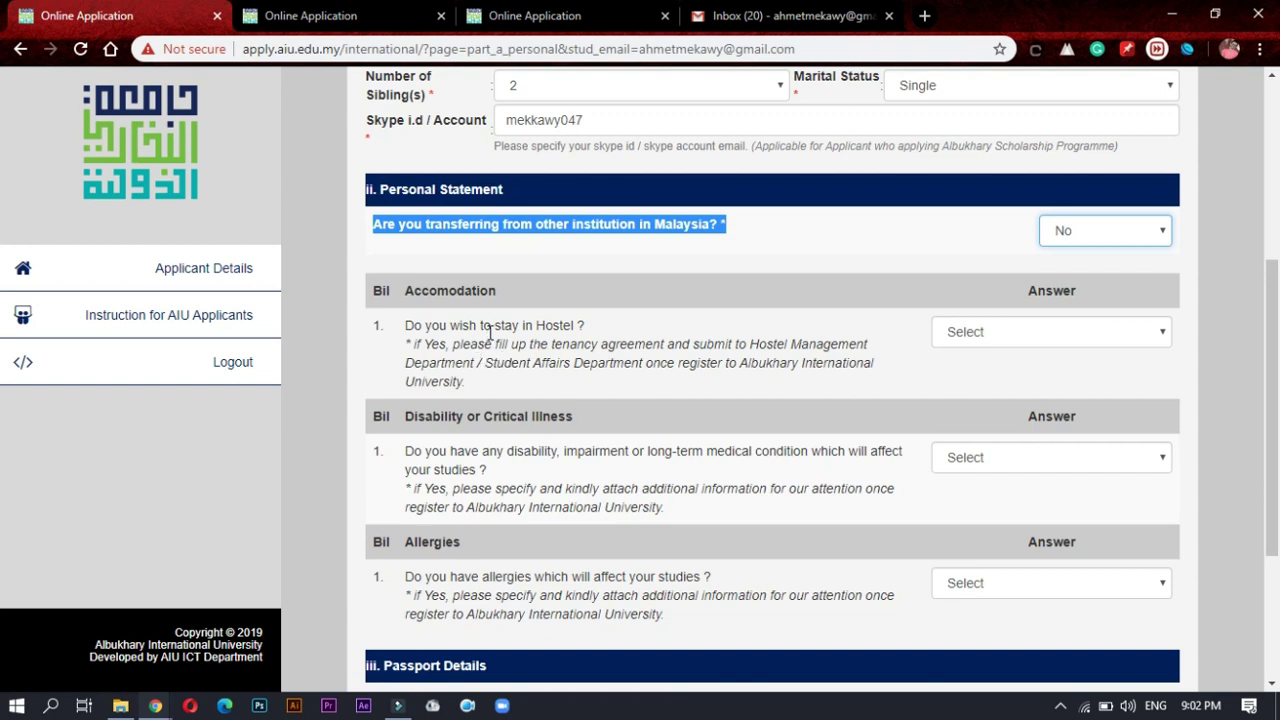
click(988, 336)
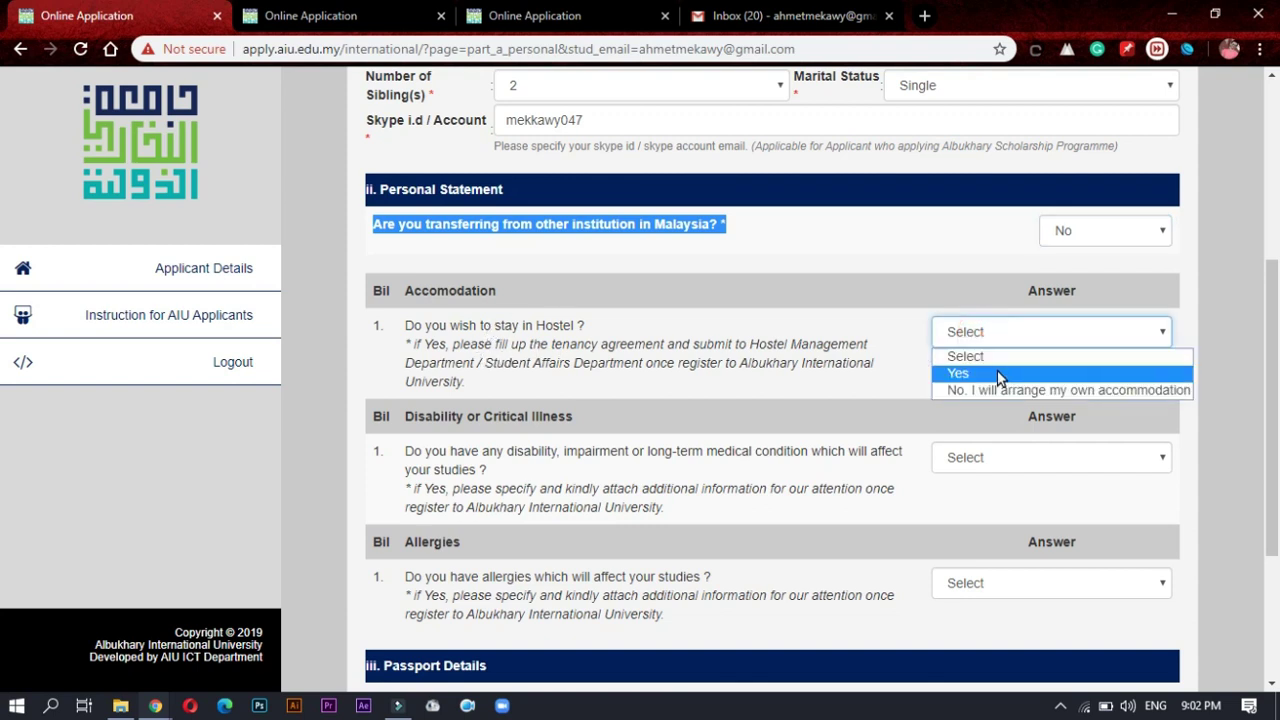
click(1000, 374)
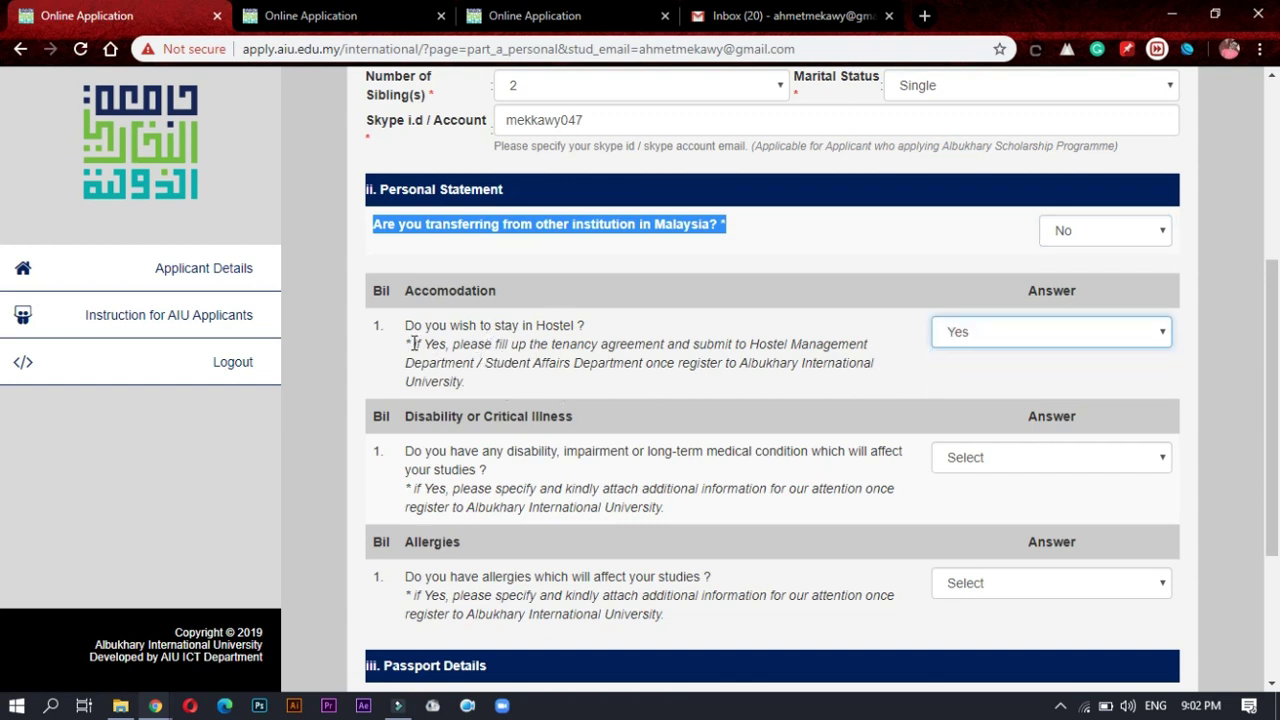
drag(413, 343, 518, 391)
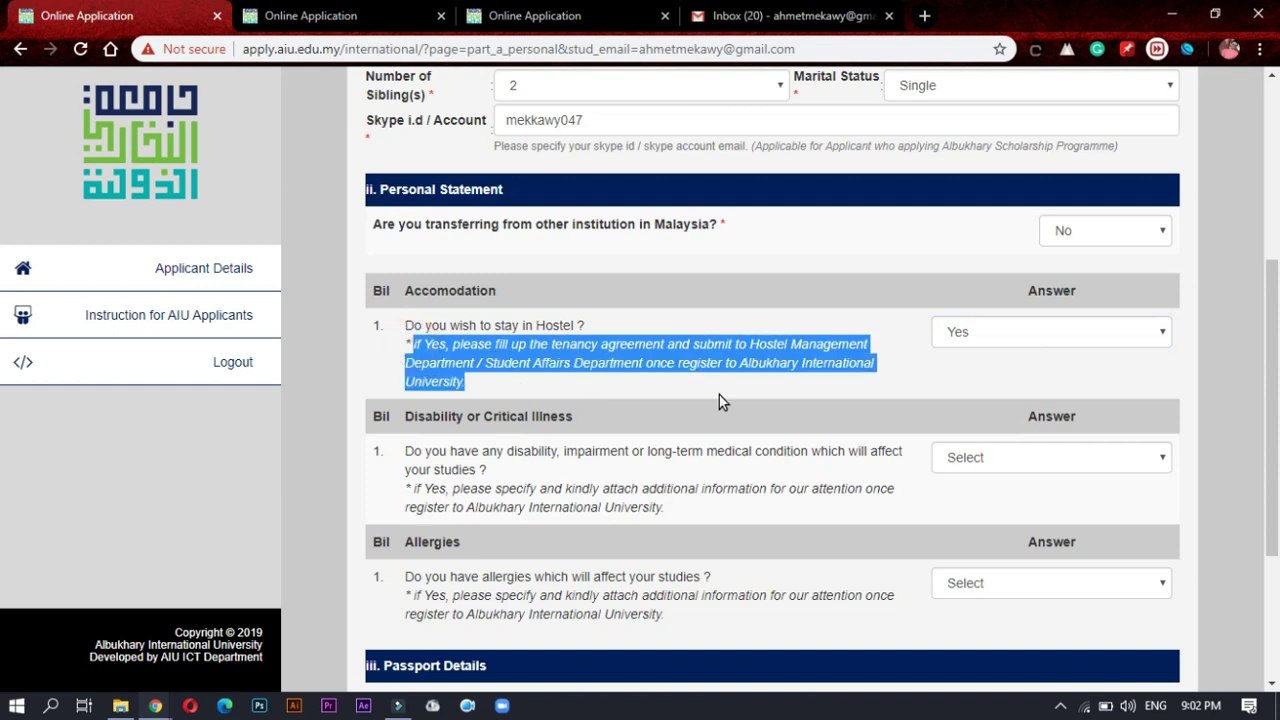
scroll(719, 395, down, 1)
click(535, 292)
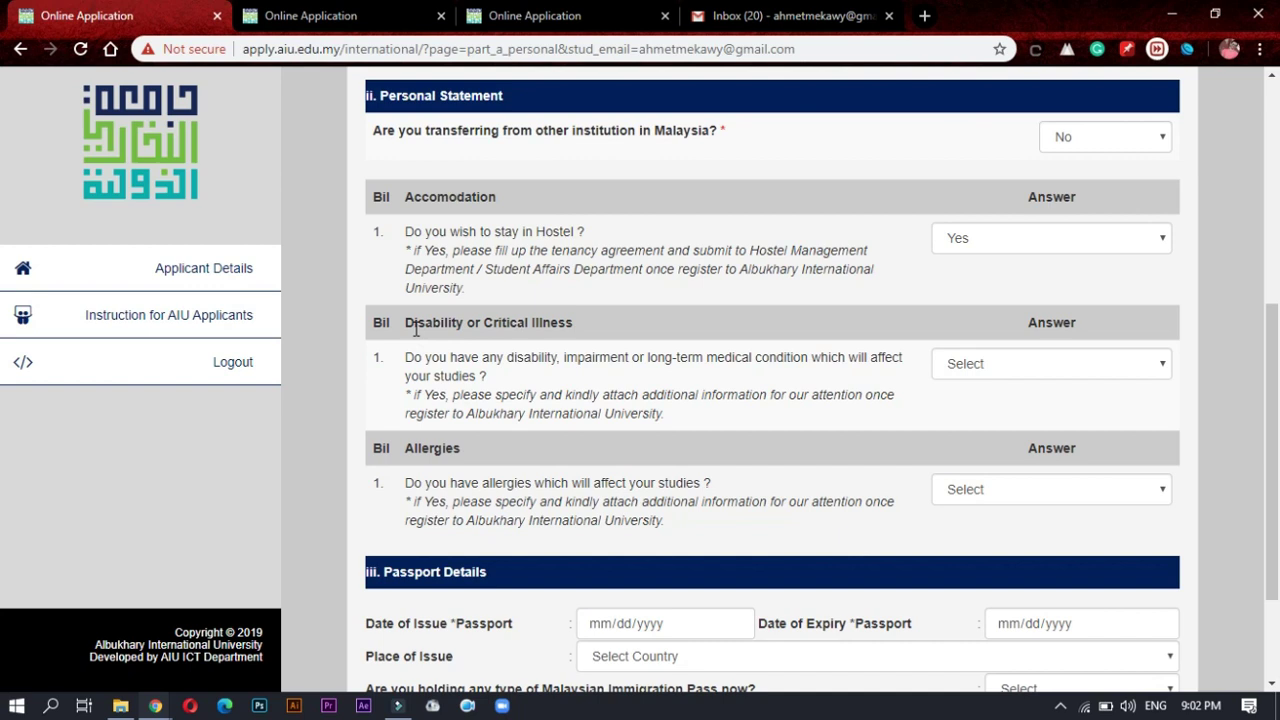
Step: Answer that the applicant has no disability and no allergies
click(1064, 376)
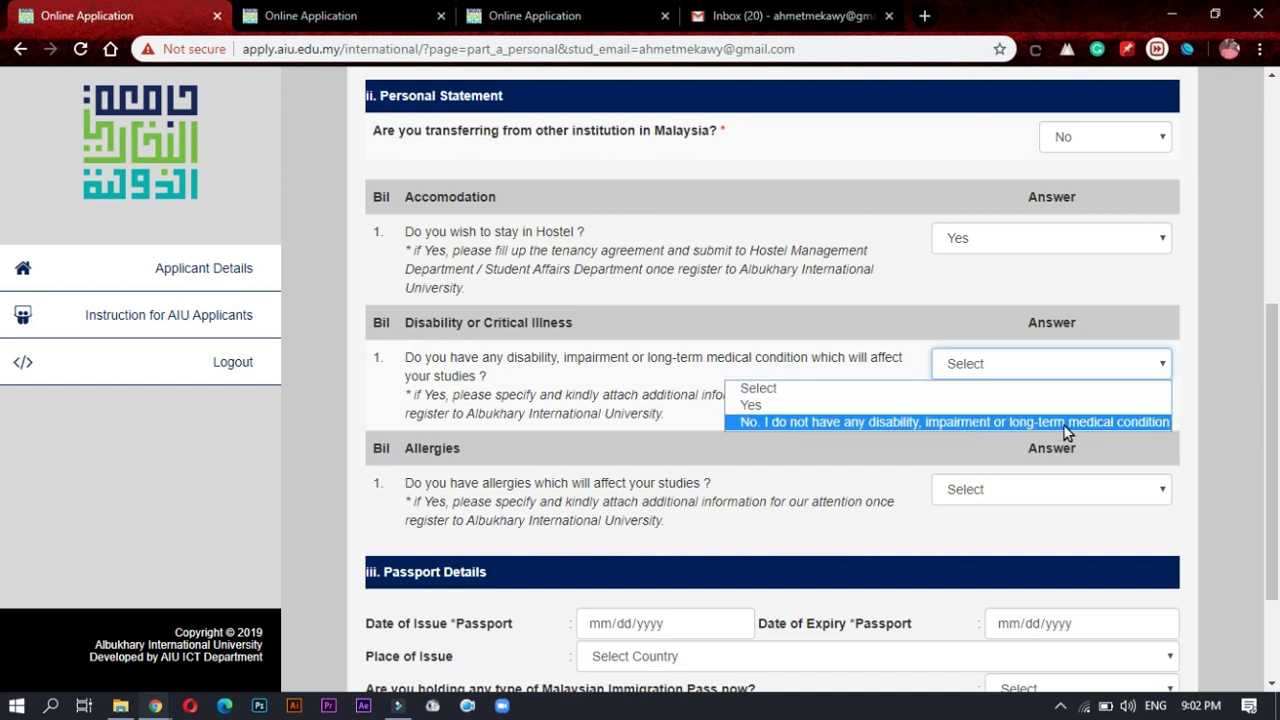
click(788, 421)
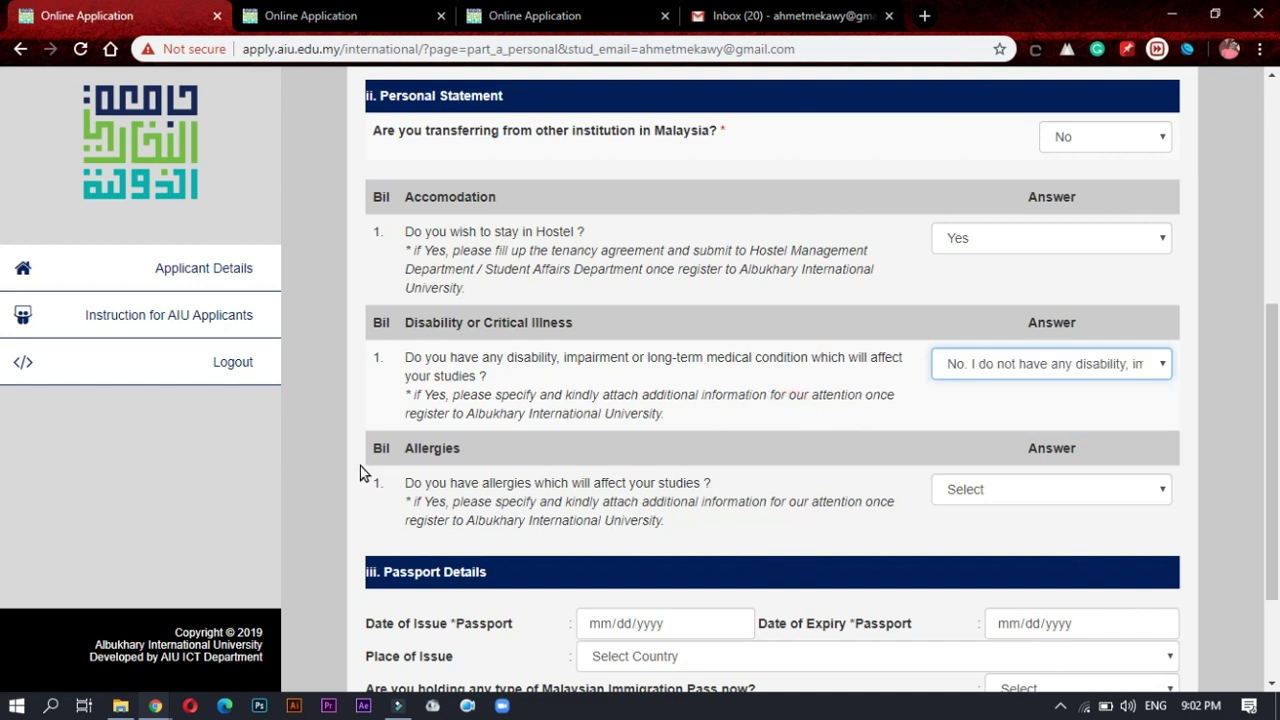
drag(404, 482, 770, 502)
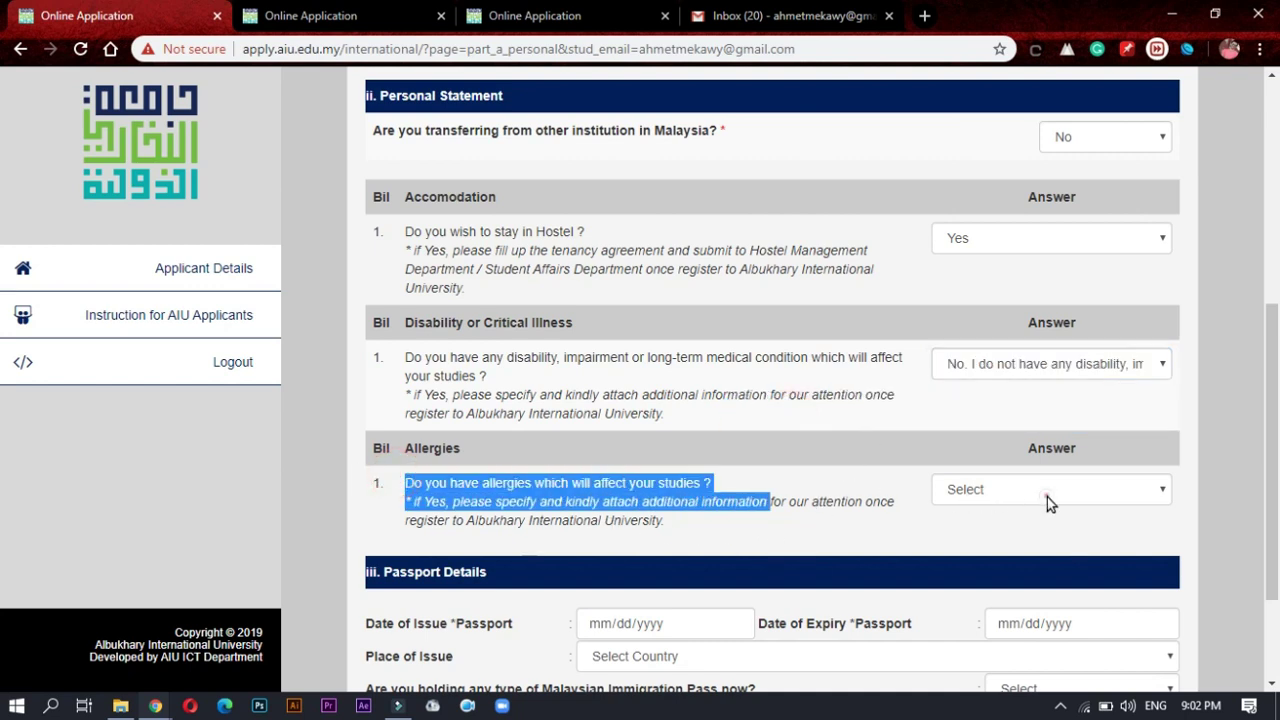
click(1047, 497)
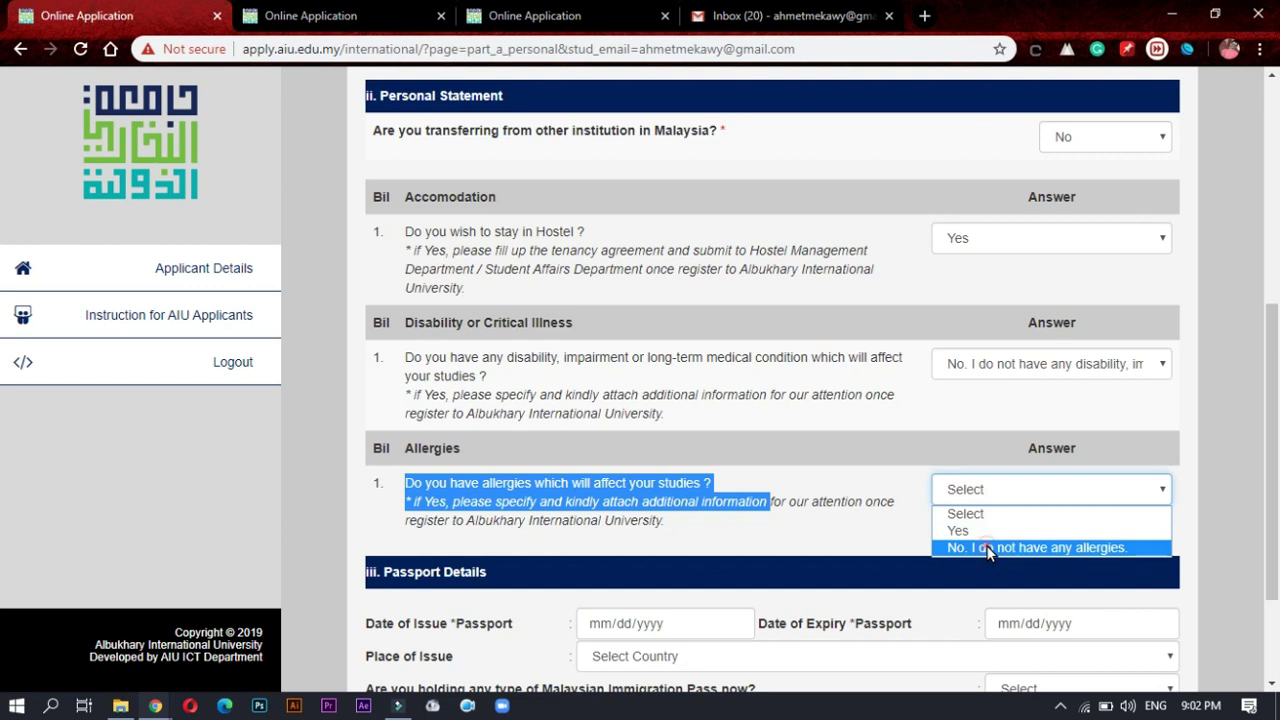
click(988, 548)
click(698, 491)
scroll(640, 500, down, 3)
Step: Enter passport Date of Issue 07/09/2017 and Date of Expiry 07/08/2024
click(640, 470)
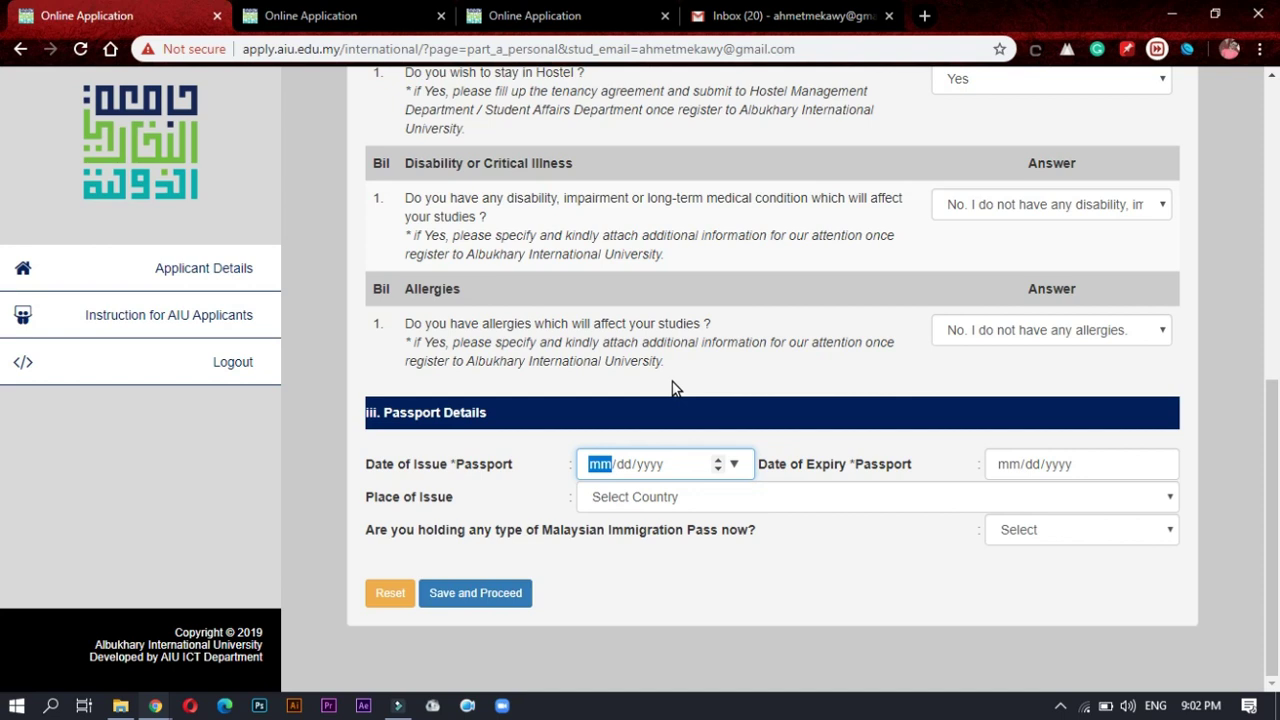
text(07/09/)
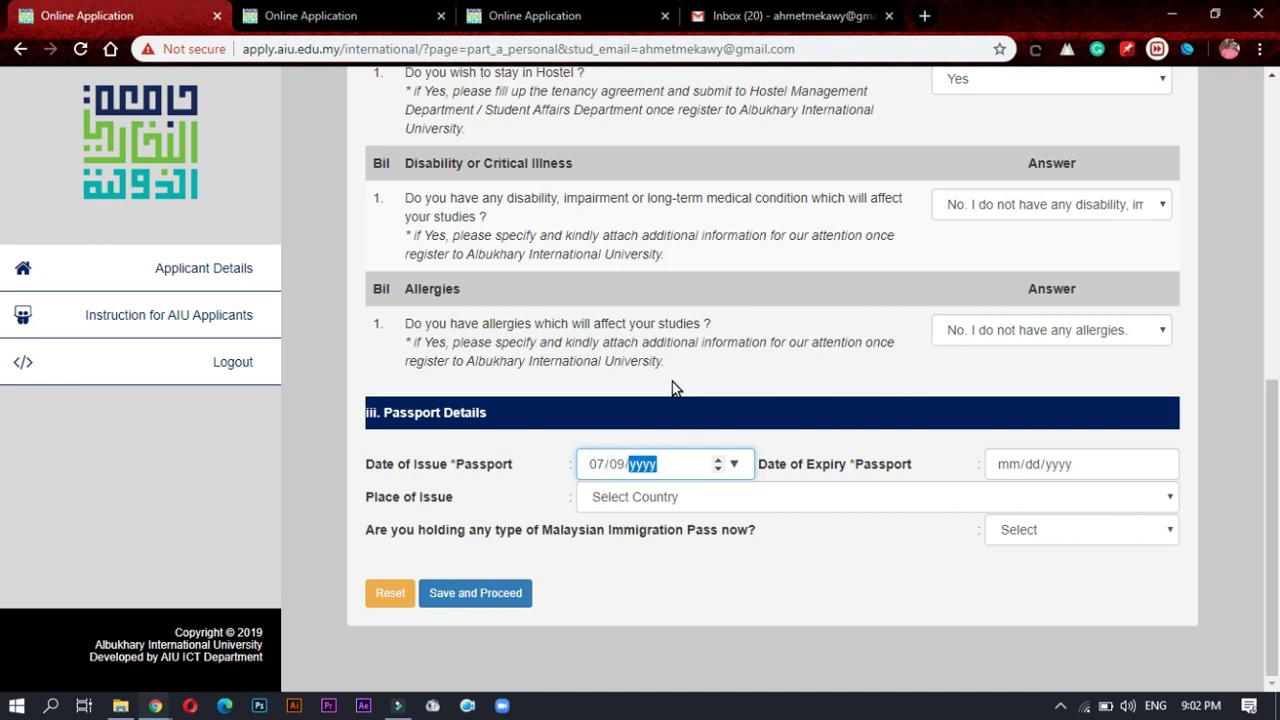
text(2017)
click(1010, 468)
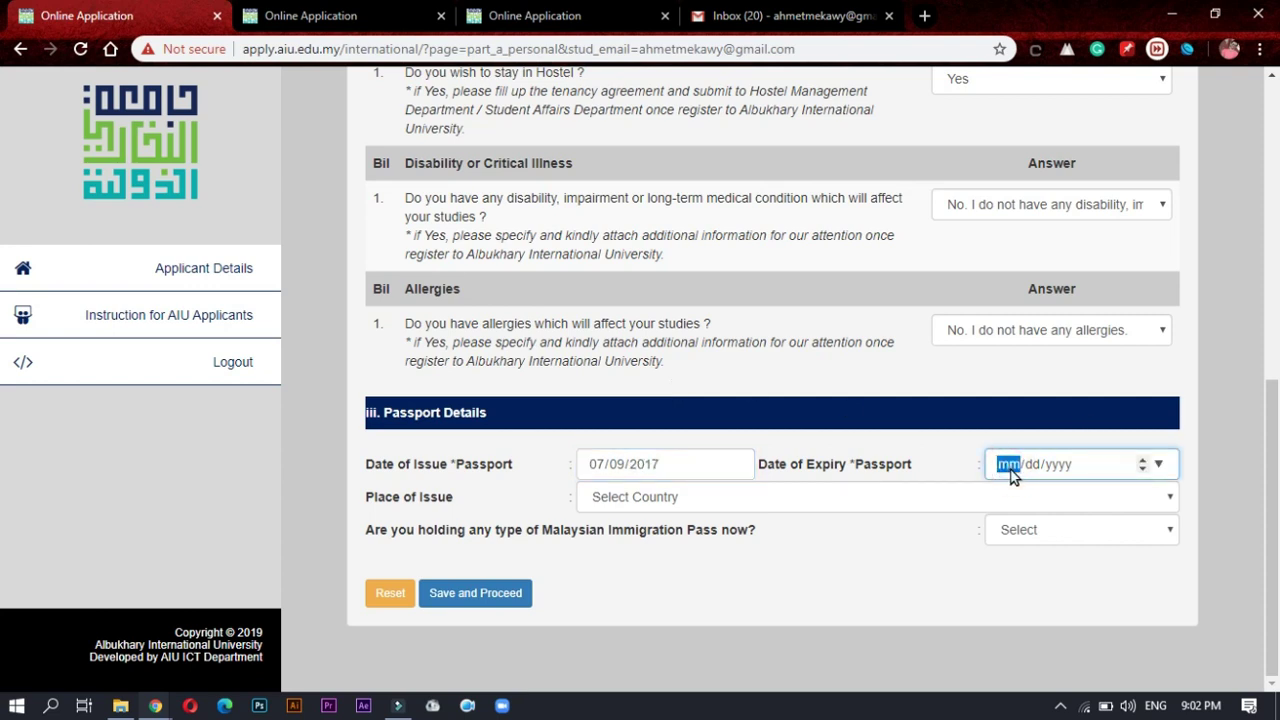
text(07/08/2024)
Step: Set the passport Place of Issue to Egypt
click(658, 503)
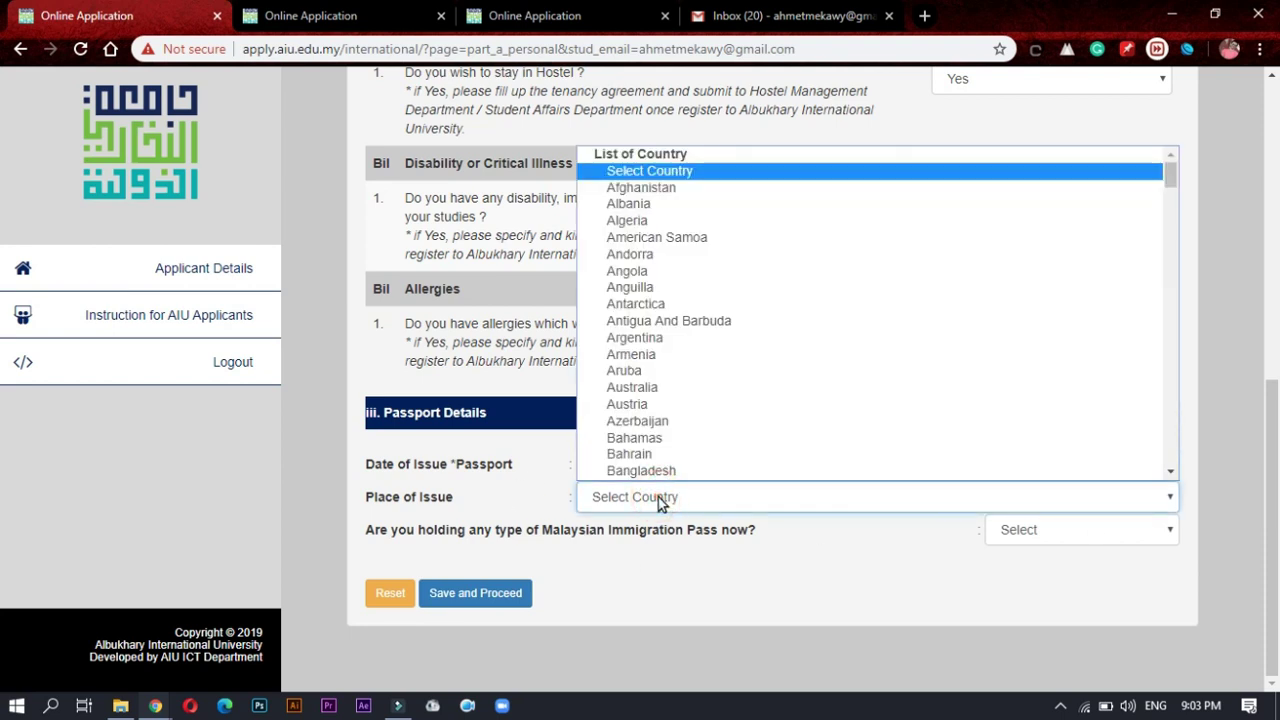
click(660, 503)
double_click(372, 497)
drag(452, 512, 474, 505)
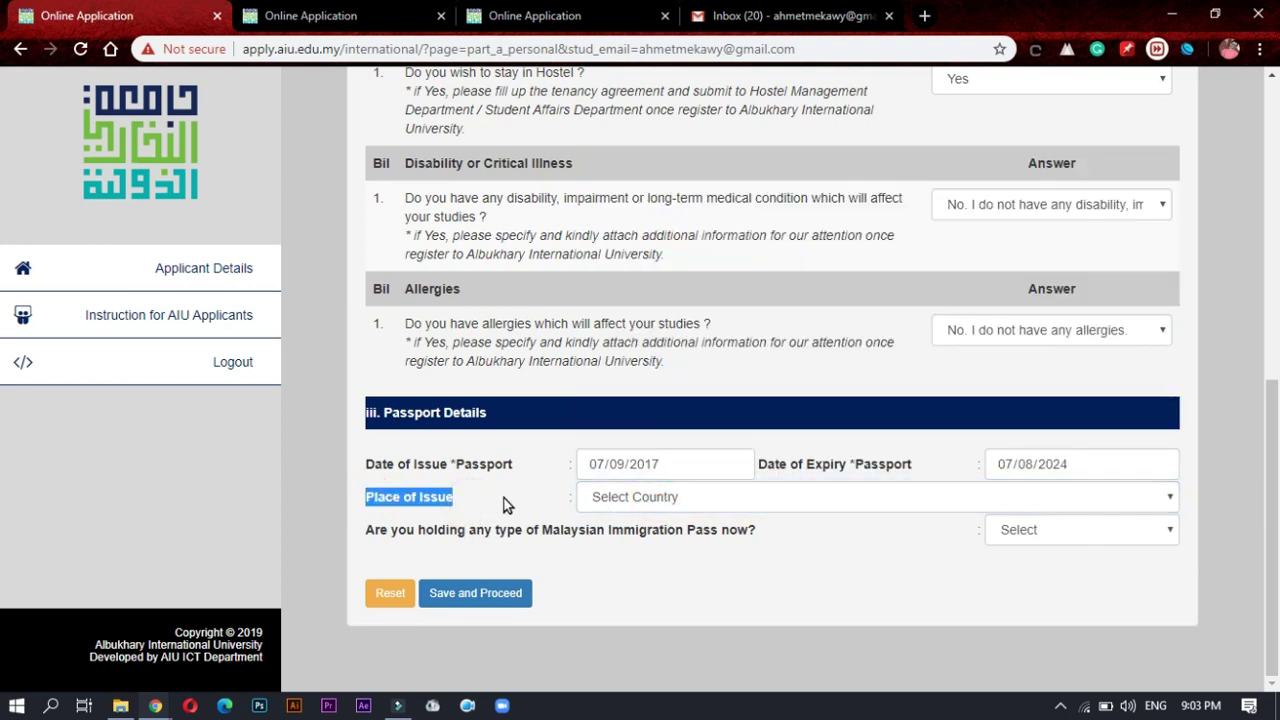
click(700, 504)
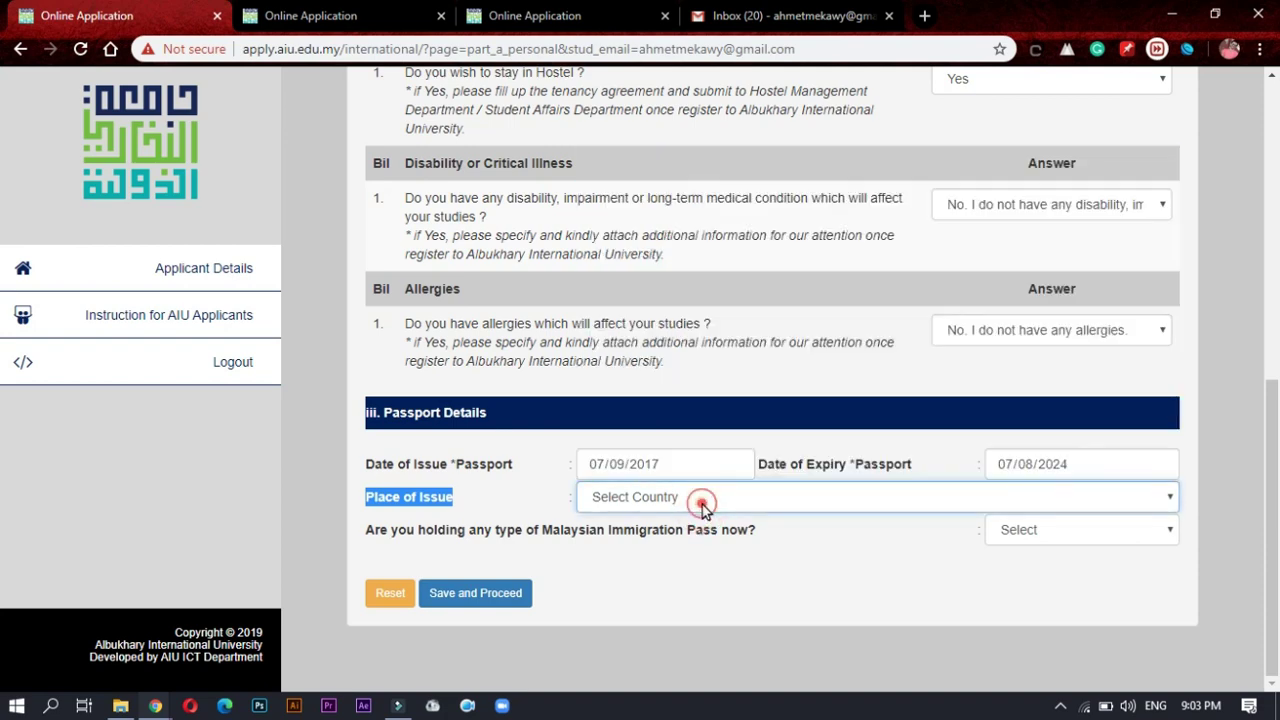
text(eg)
key(Down)
key(Return)
click(634, 497)
scroll(646, 440, down, 1)
click(636, 406)
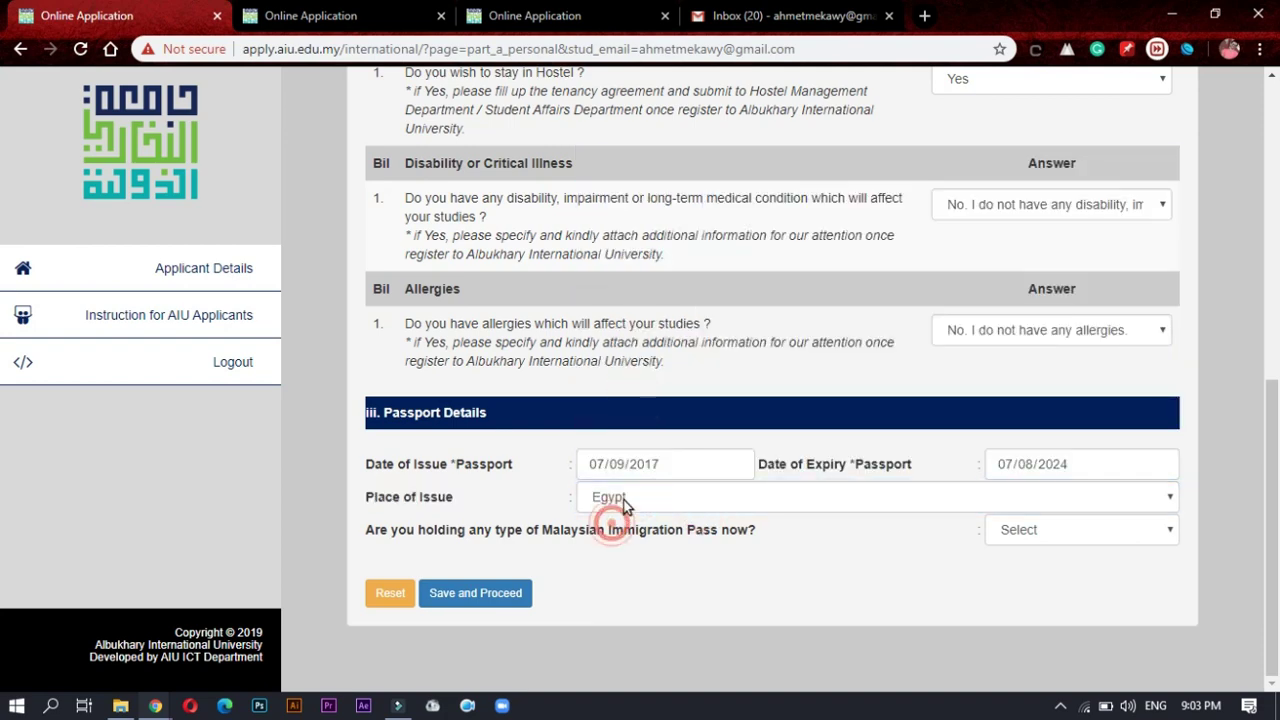
click(634, 497)
click(634, 453)
Step: Answer No to holding a Malaysian Immigration Pass
click(763, 564)
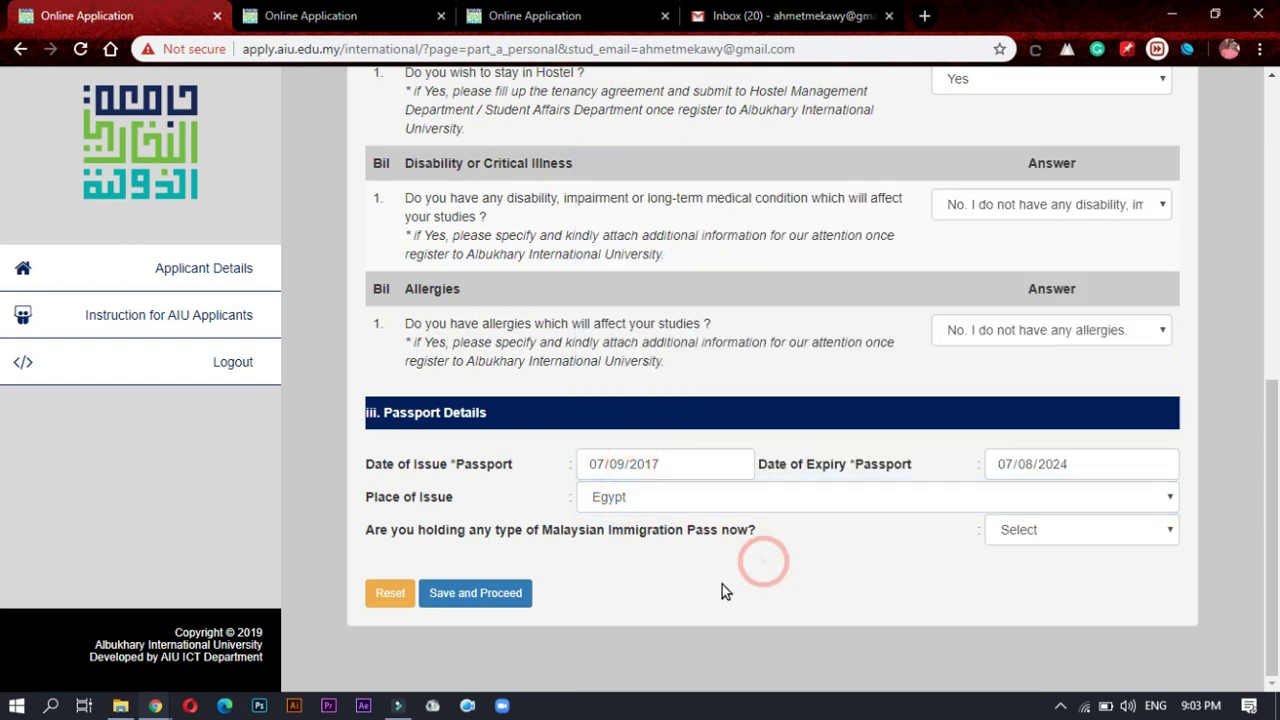
drag(416, 530, 756, 532)
click(815, 530)
click(1047, 531)
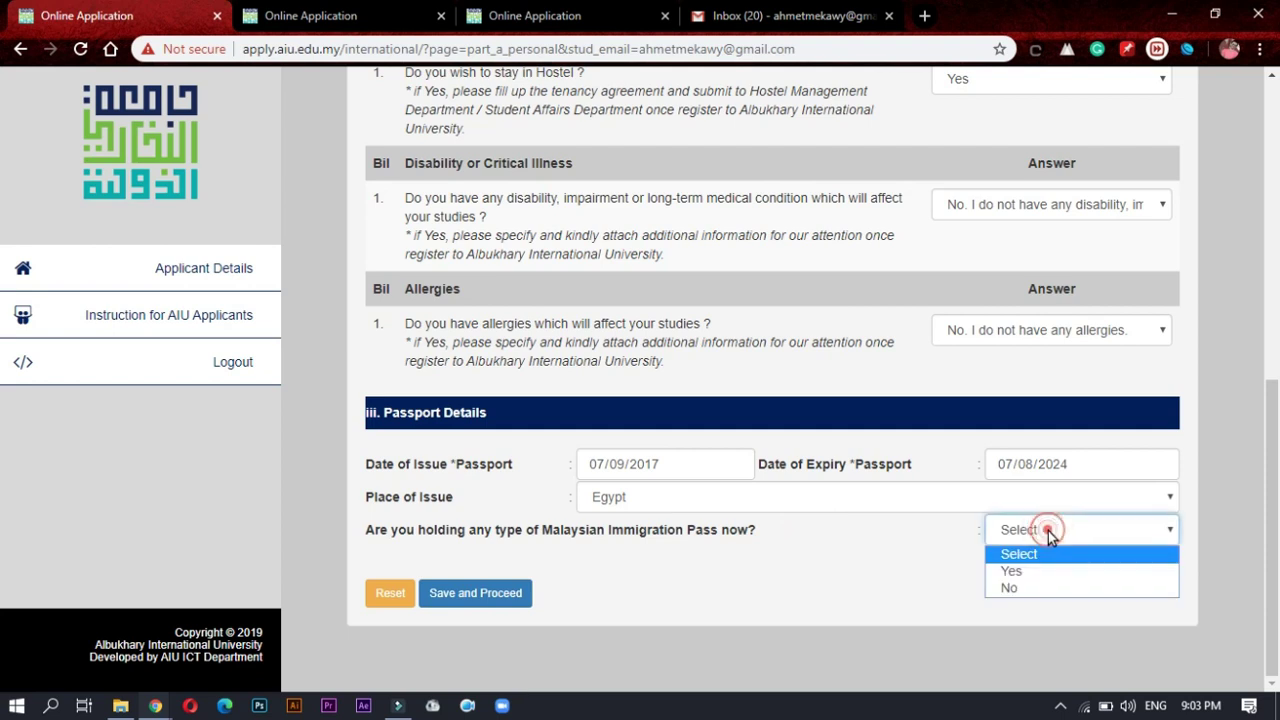
click(1010, 588)
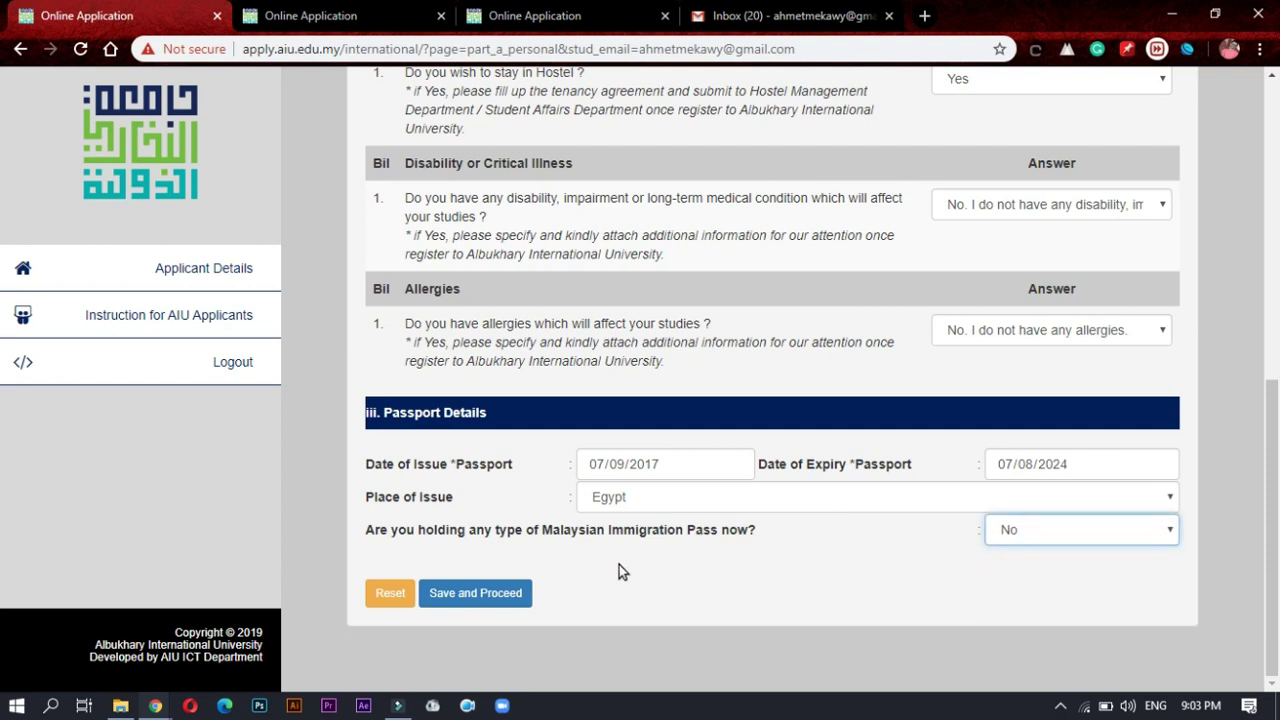
Step: Set State of Birth to Egypt after Save and Proceed flags it as missing
click(490, 593)
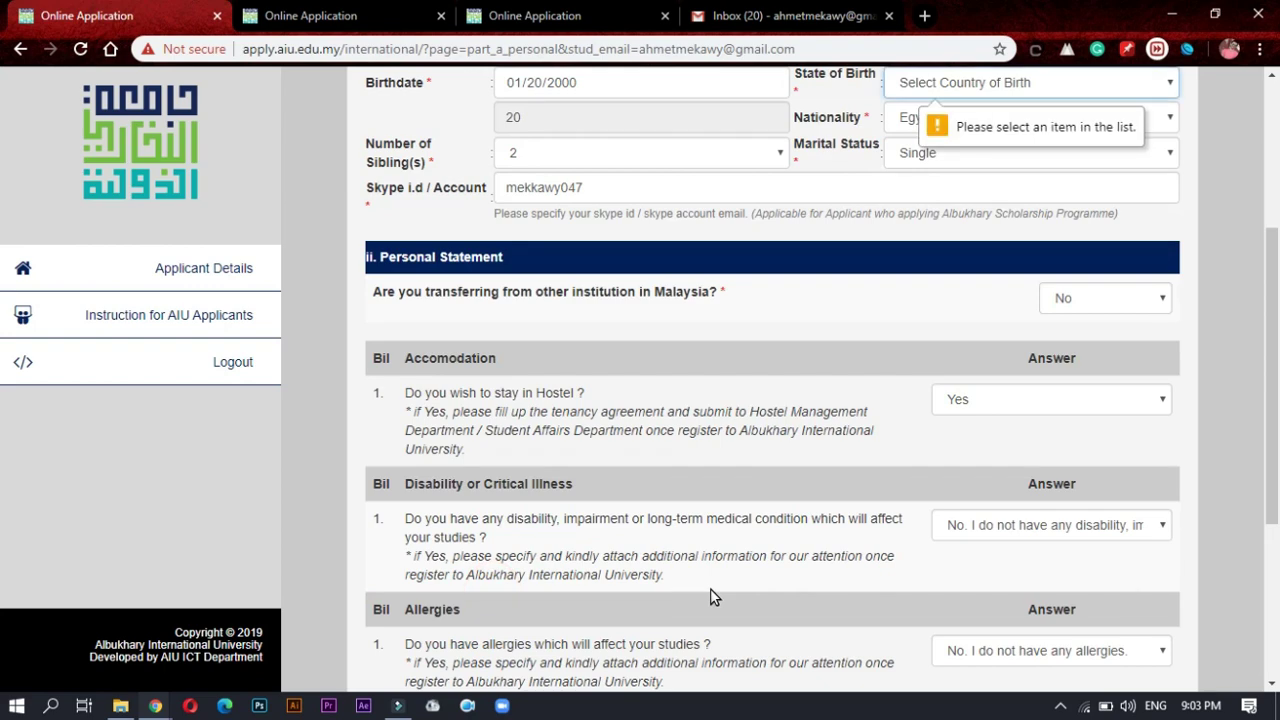
scroll(914, 489, up, 2)
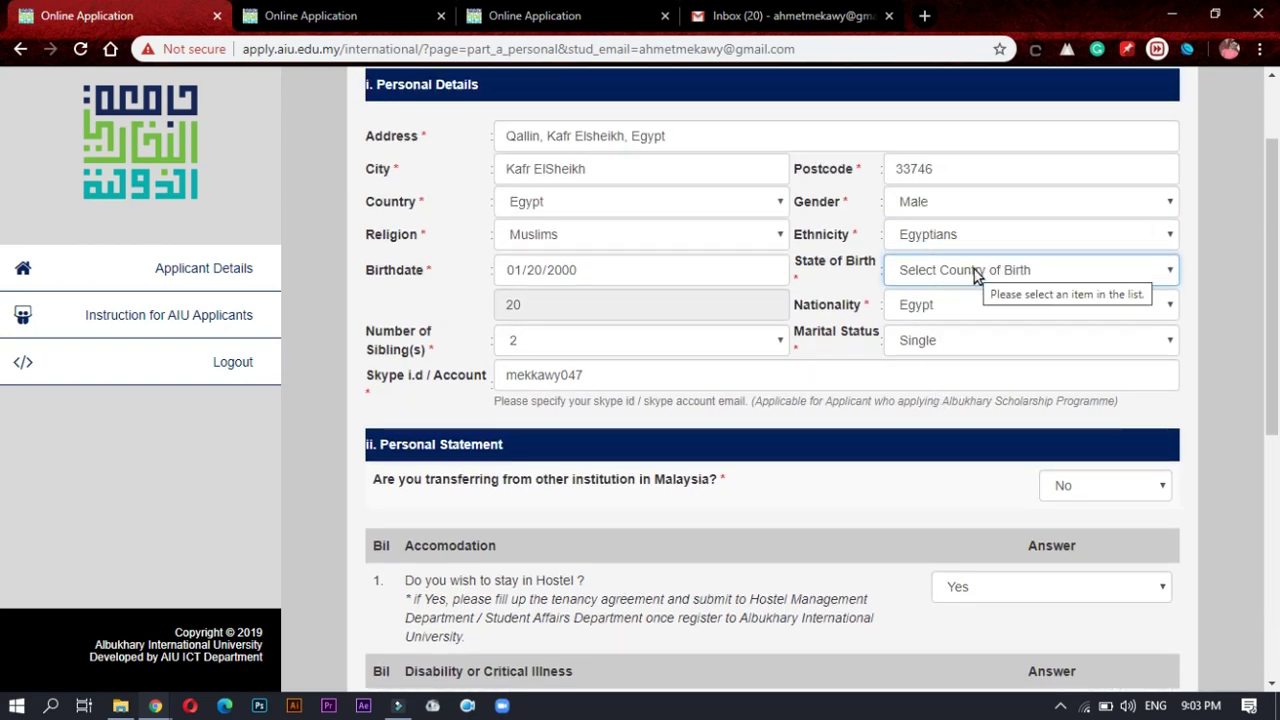
click(974, 270)
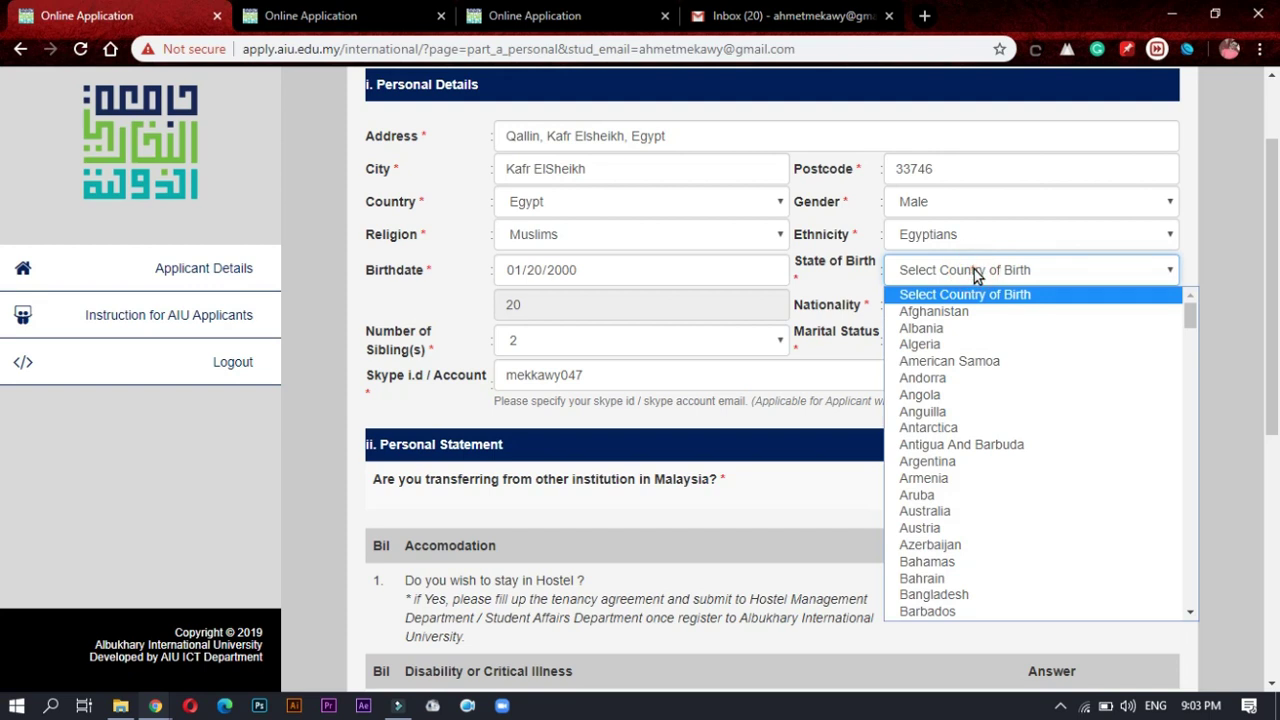
key(e)
key(e)
key(e)
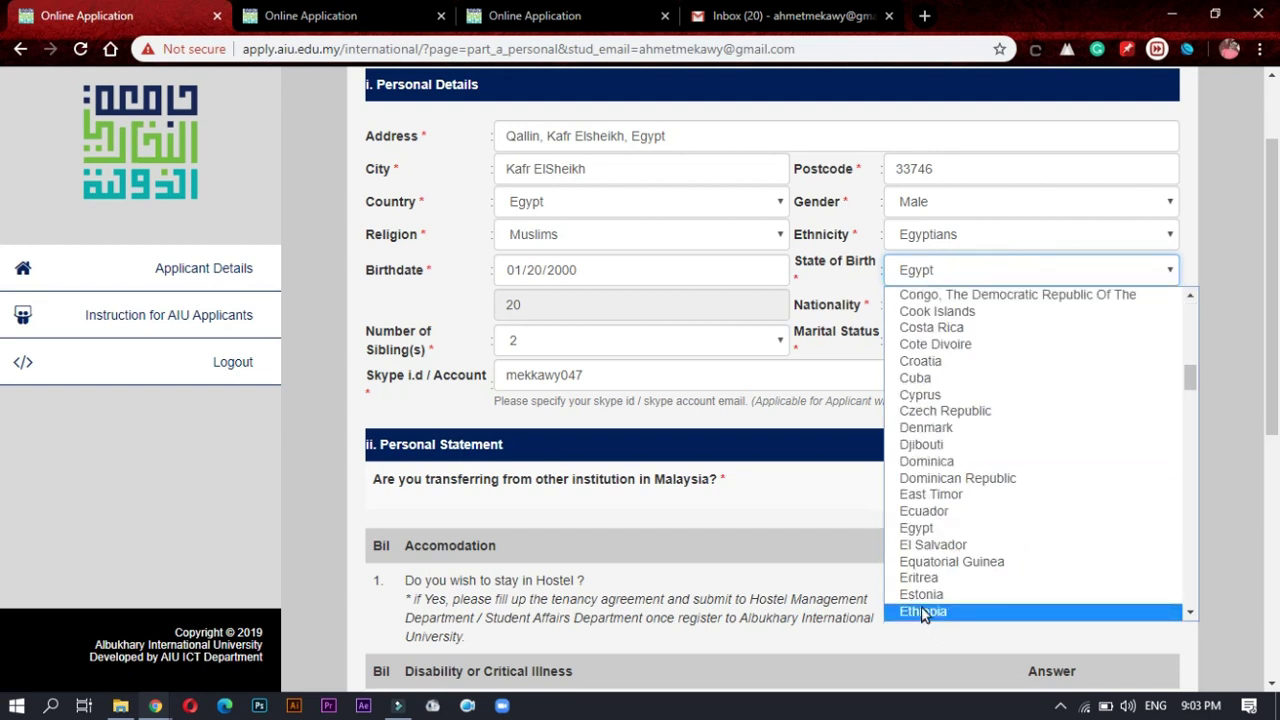
click(931, 530)
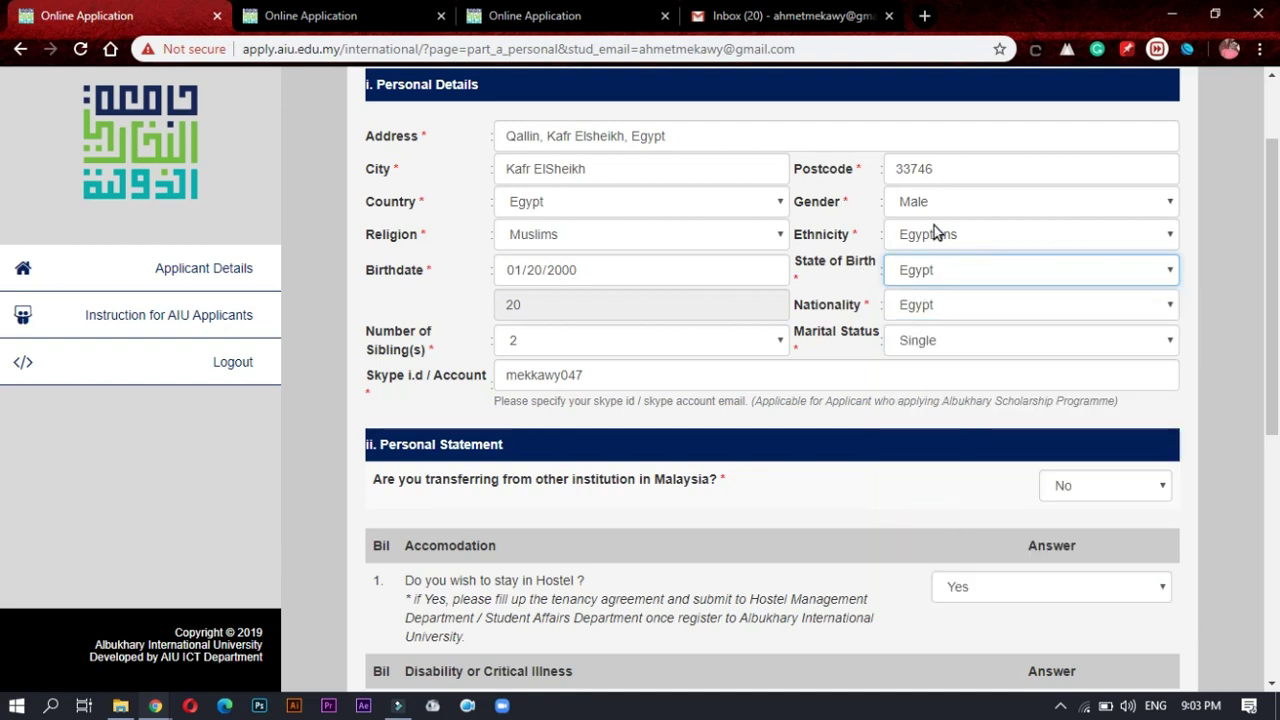
drag(1274, 262, 1278, 568)
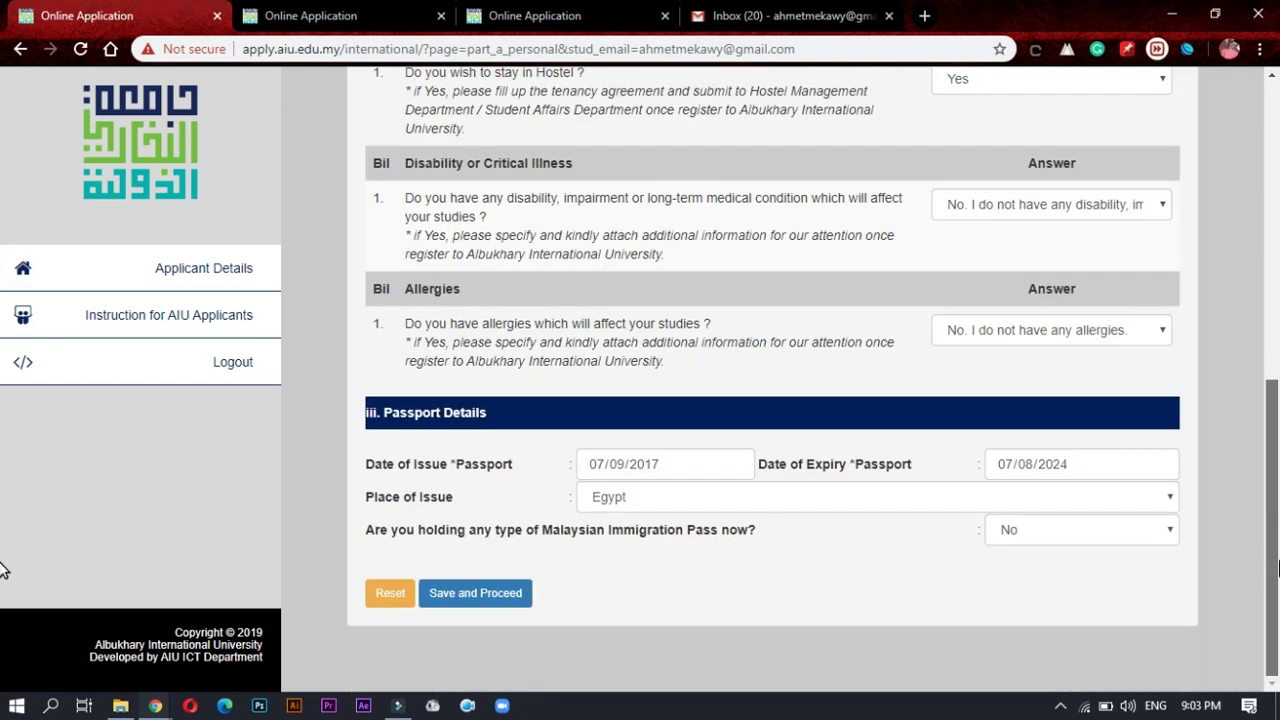
Step: Save the Basic Information form and scroll down to the Passport Details summary table
click(510, 594)
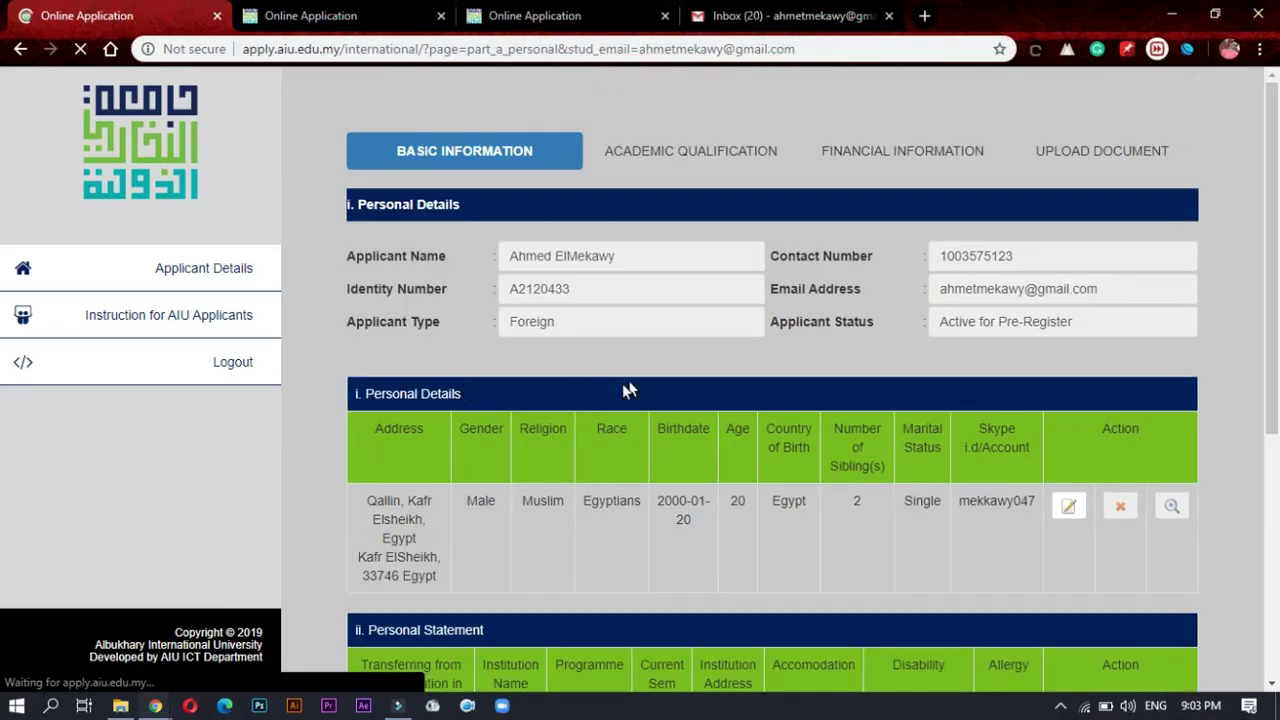
scroll(646, 410, down, 4)
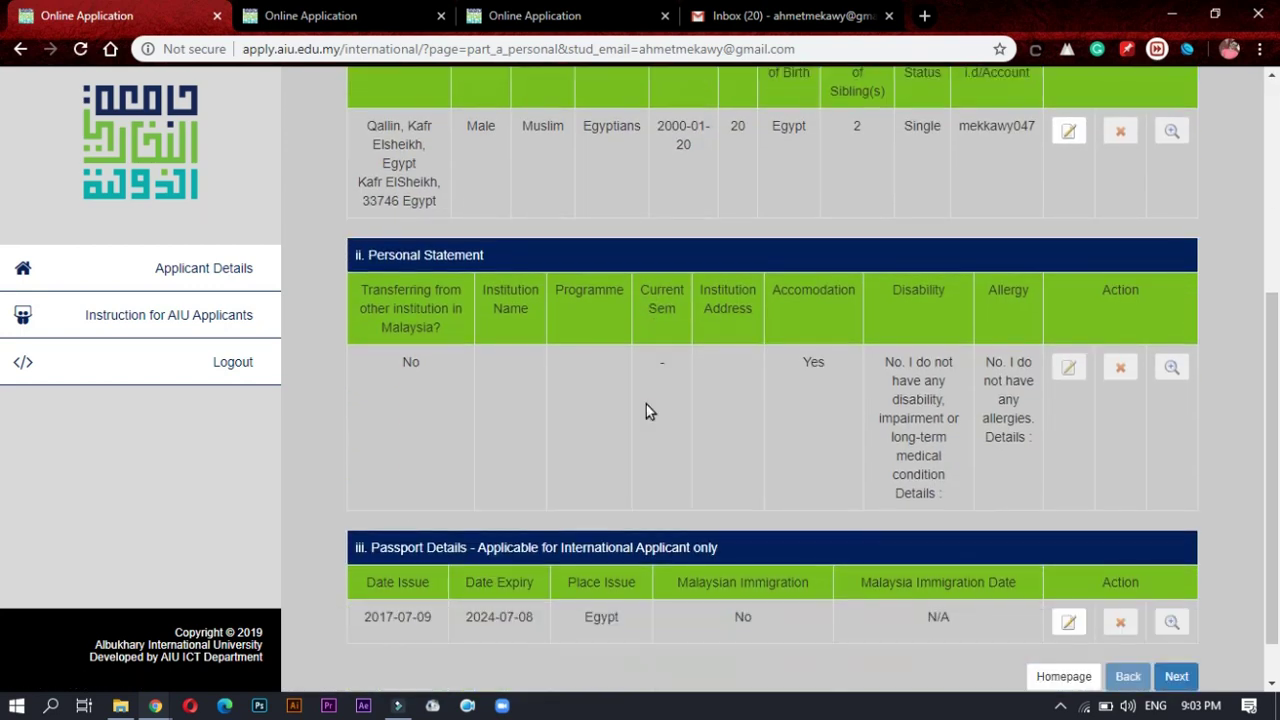